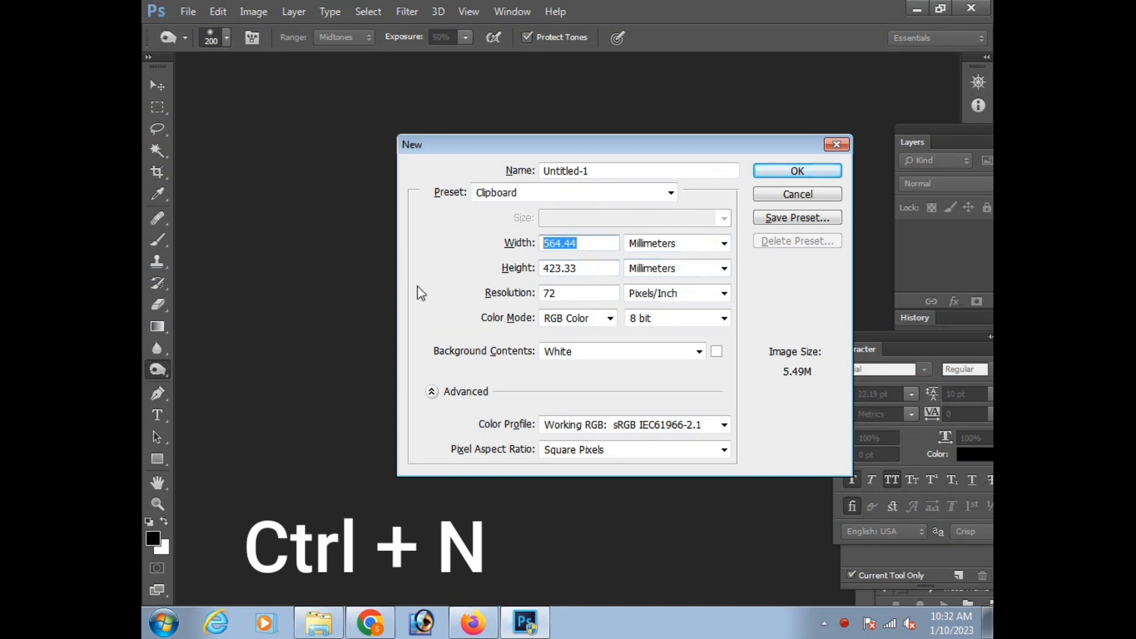
Create a new 39 × 49 mm document at 300 pixels/inch and dock its window in the workspace.
type("39")
double_click(597, 263)
type("49")
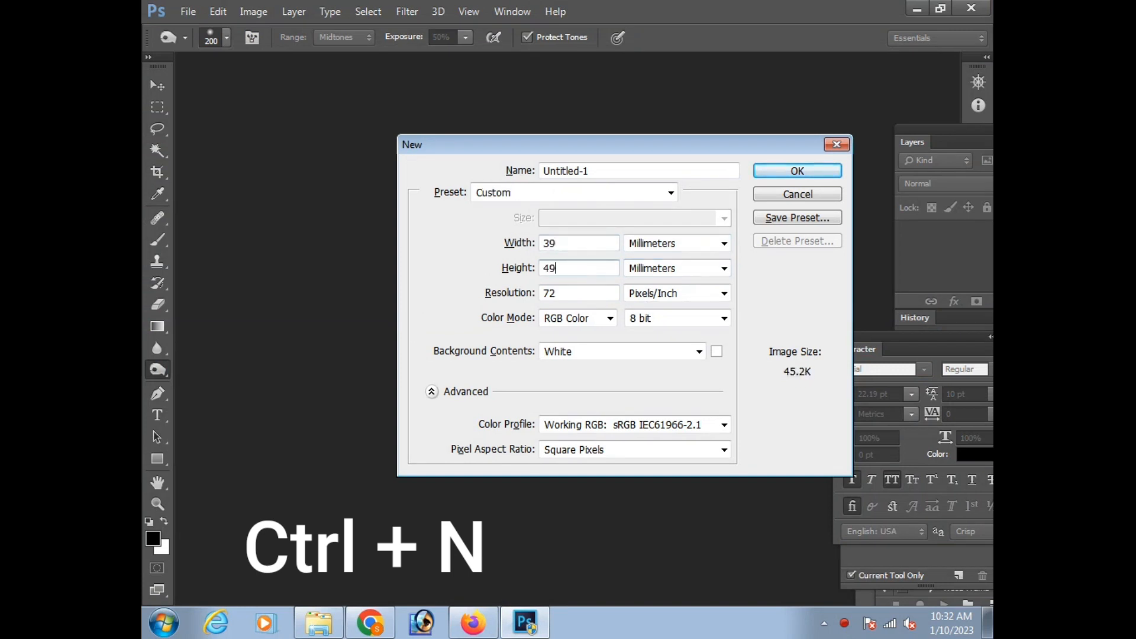
key("Tab")
type("300")
key("Return")
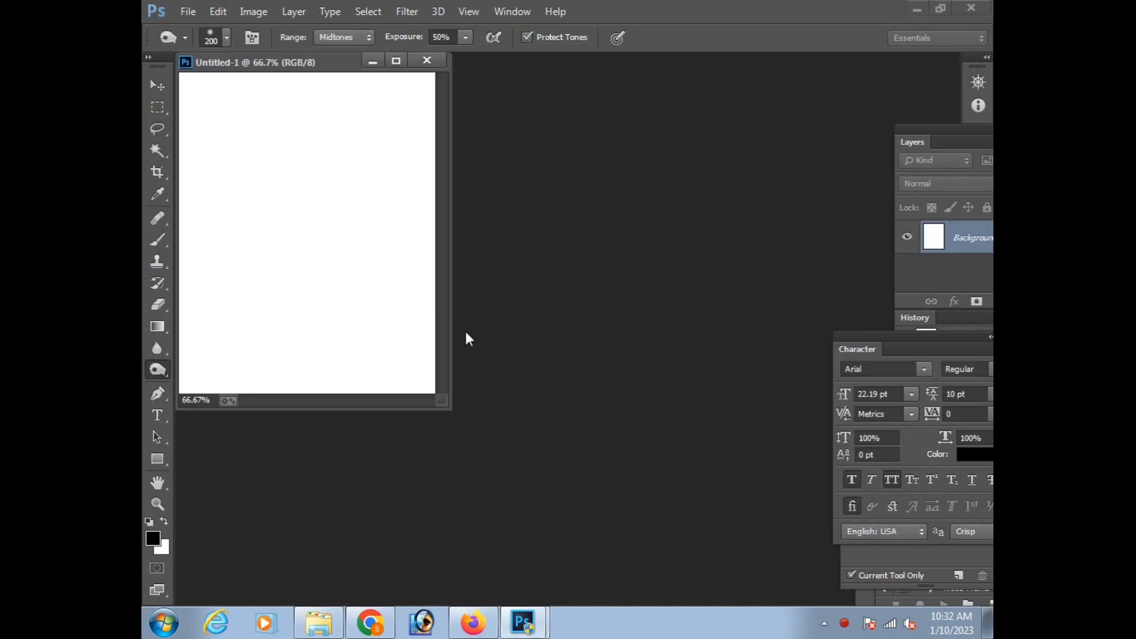
left_click_drag(329, 62, 482, 58)
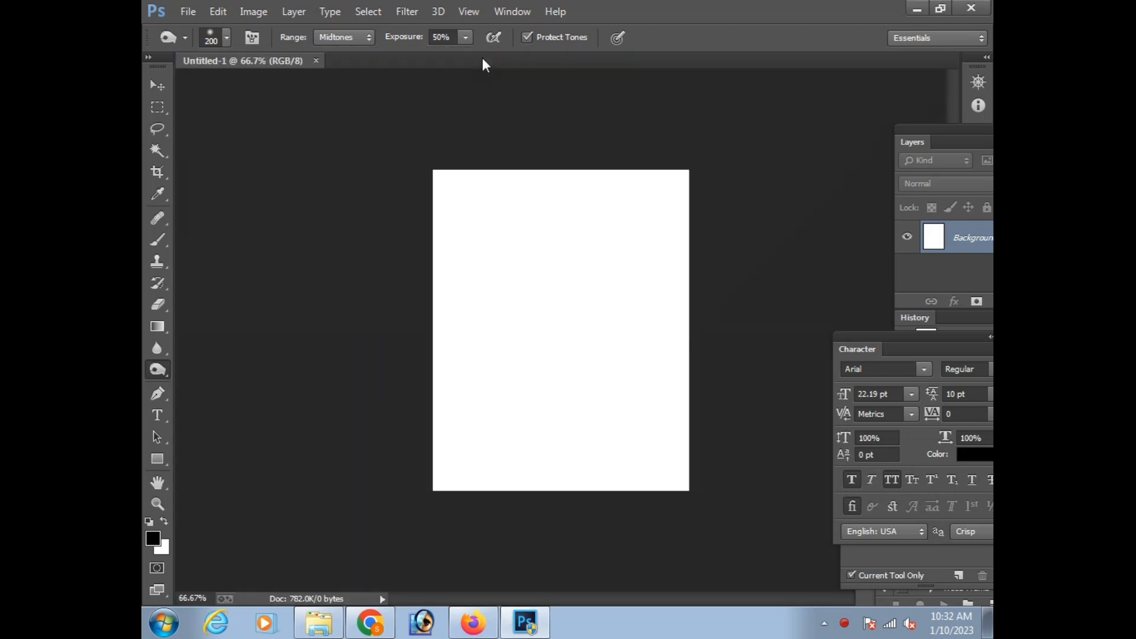
Open the portrait photo of the man in the blue shirt and copy it into the new document.
key("ctrl+o")
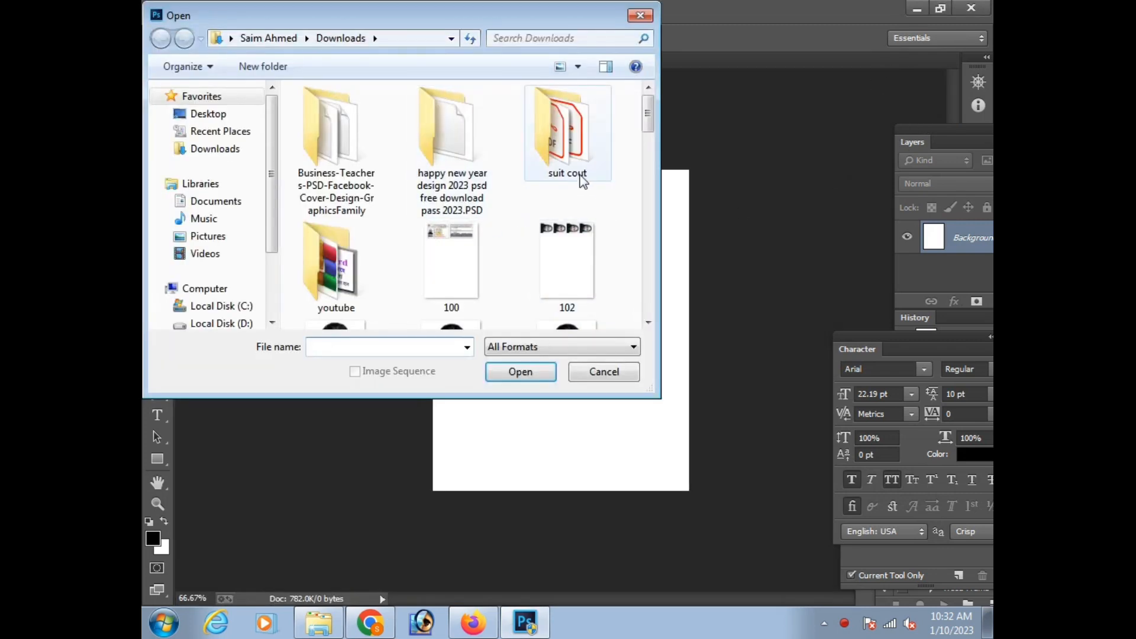
scroll(573, 263, "down", 3)
scroll(572, 264, "up", 3)
double_click(340, 116)
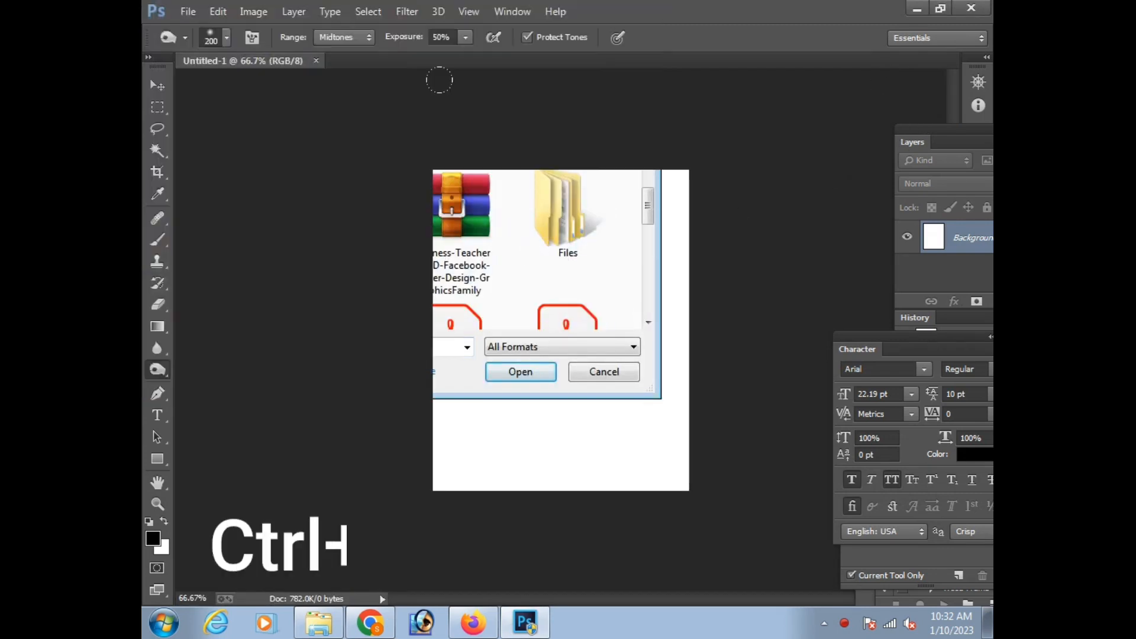
key("v")
left_click_drag(382, 280, 626, 402)
left_click_drag(581, 198, 545, 400)
Scale down, slightly rotate and reposition the portrait so the head and shoulders fill the canvas.
key("ctrl+minus")
key("ctrl+t")
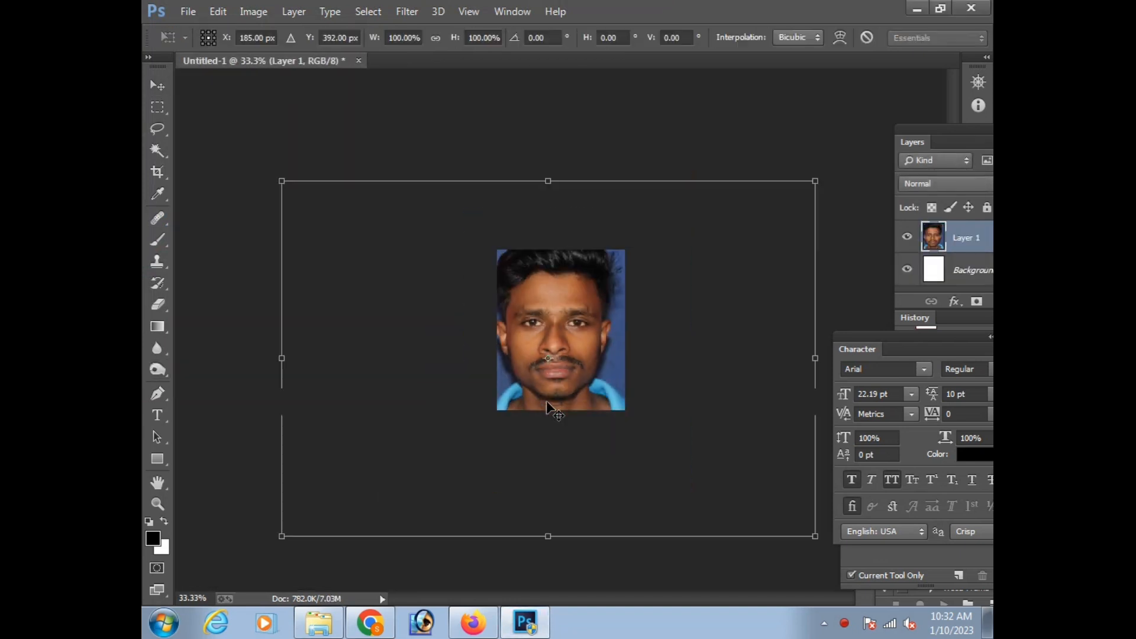
left_click_drag(287, 181, 379, 247)
left_click_drag(538, 315, 540, 300)
left_click_drag(281, 193, 282, 176)
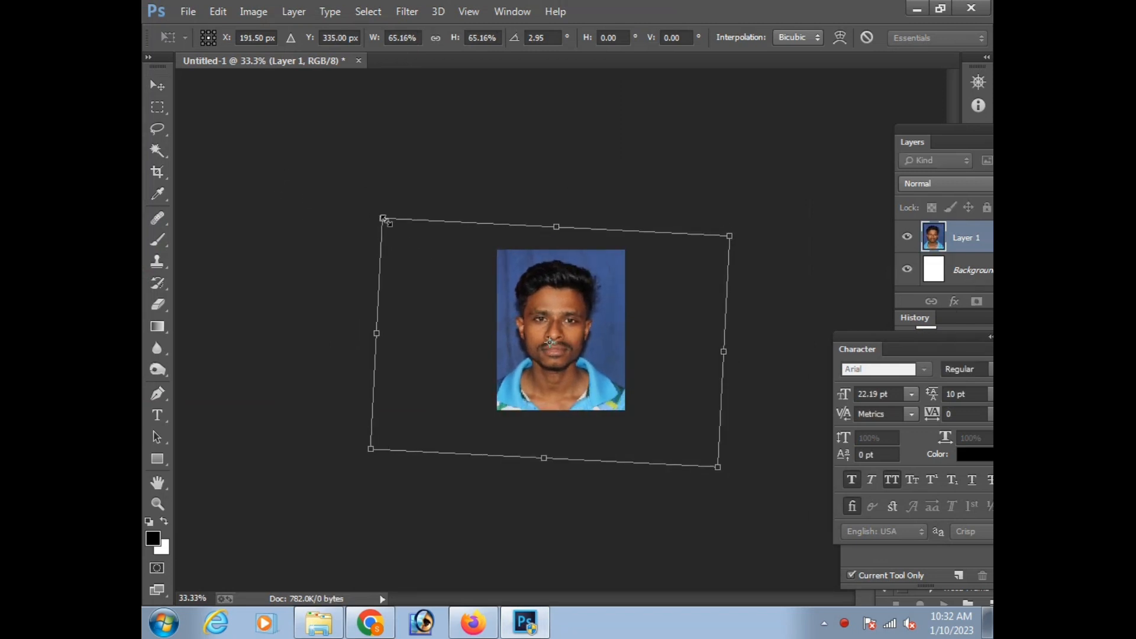
left_click_drag(384, 219, 424, 254)
left_click_drag(587, 305, 595, 295)
left_click_drag(771, 222, 771, 211)
key("Return")
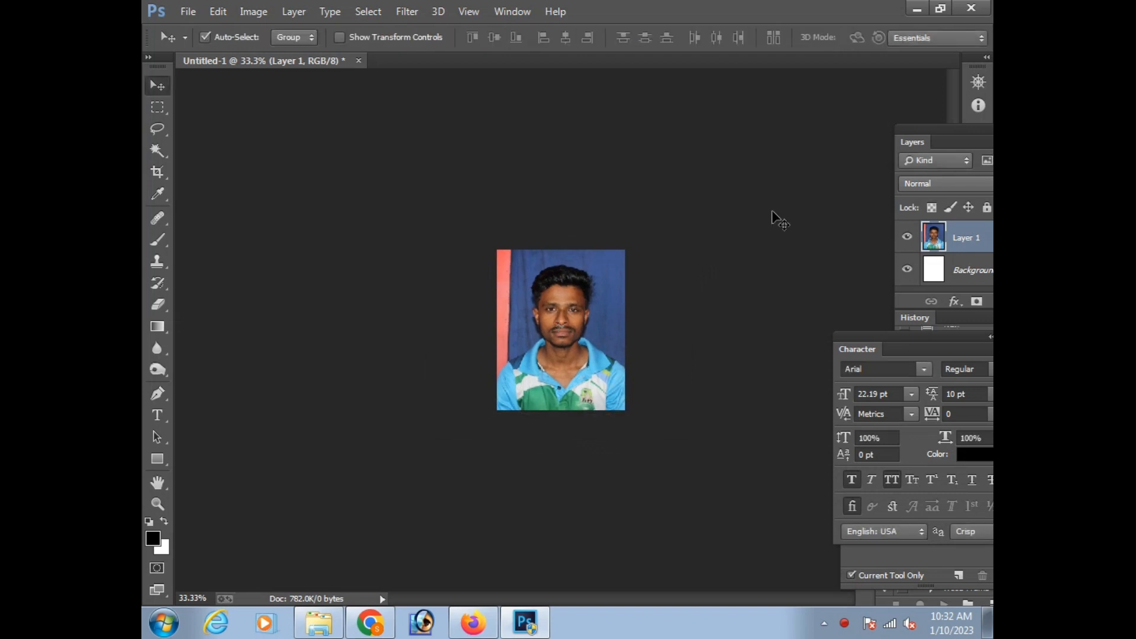
Brighten the portrait layer slightly with a Curves adjustment.
key("ctrl+plus")
key("ctrl+plus")
key("ctrl+plus")
key("ctrl+minus")
key("ctrl+minus")
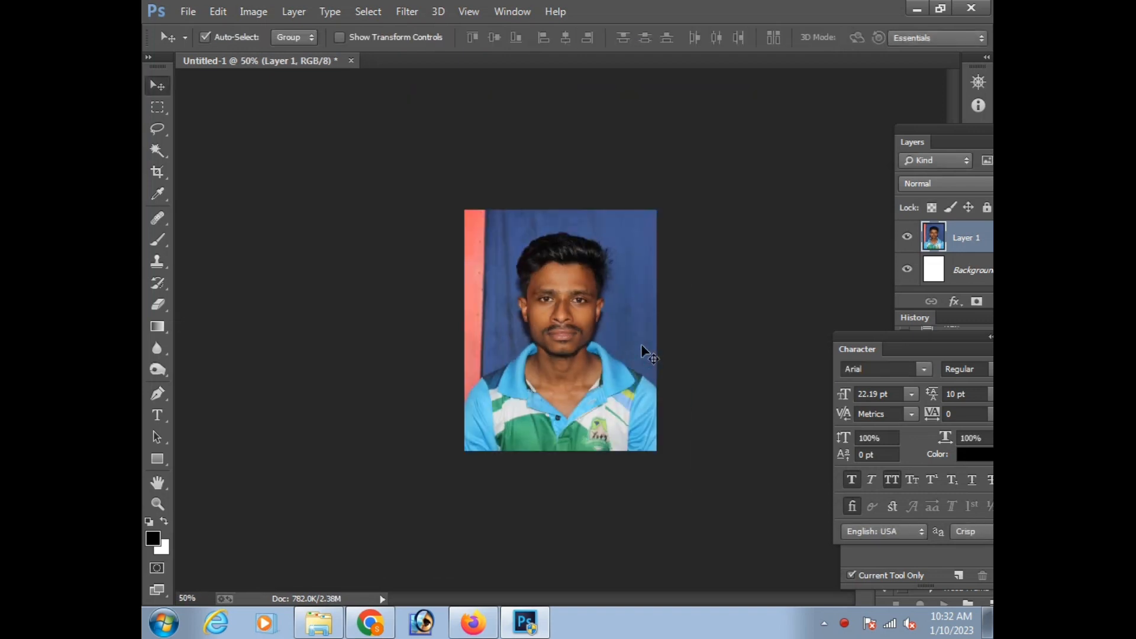
key("ctrl+t")
key("Escape")
key("ctrl+plus")
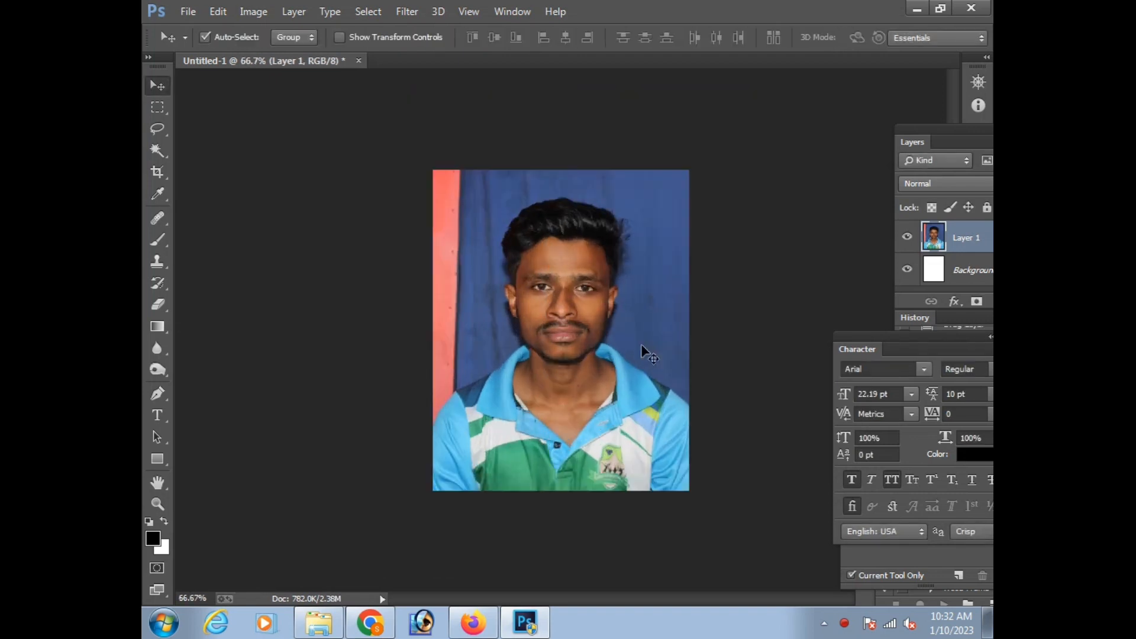
key("ctrl+m")
left_click_drag(824, 228, 832, 220)
key("Return")
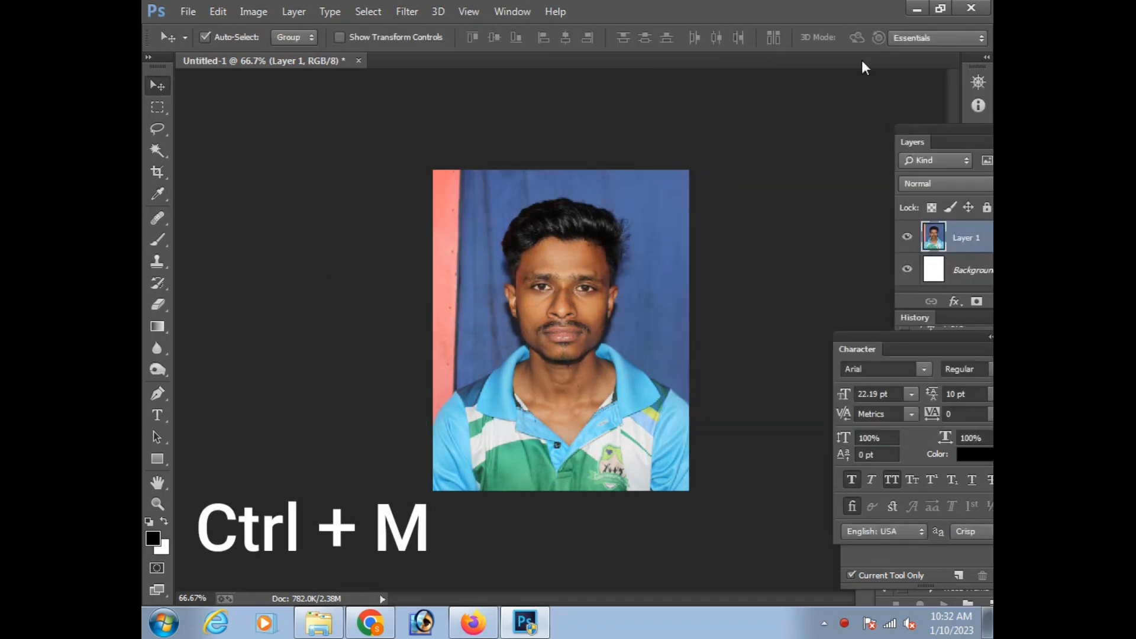
Open the suit image from the Downloads folder and place the black suit with tie over the man's shirt.
key("ctrl+o")
left_click_drag(648, 107, 655, 307)
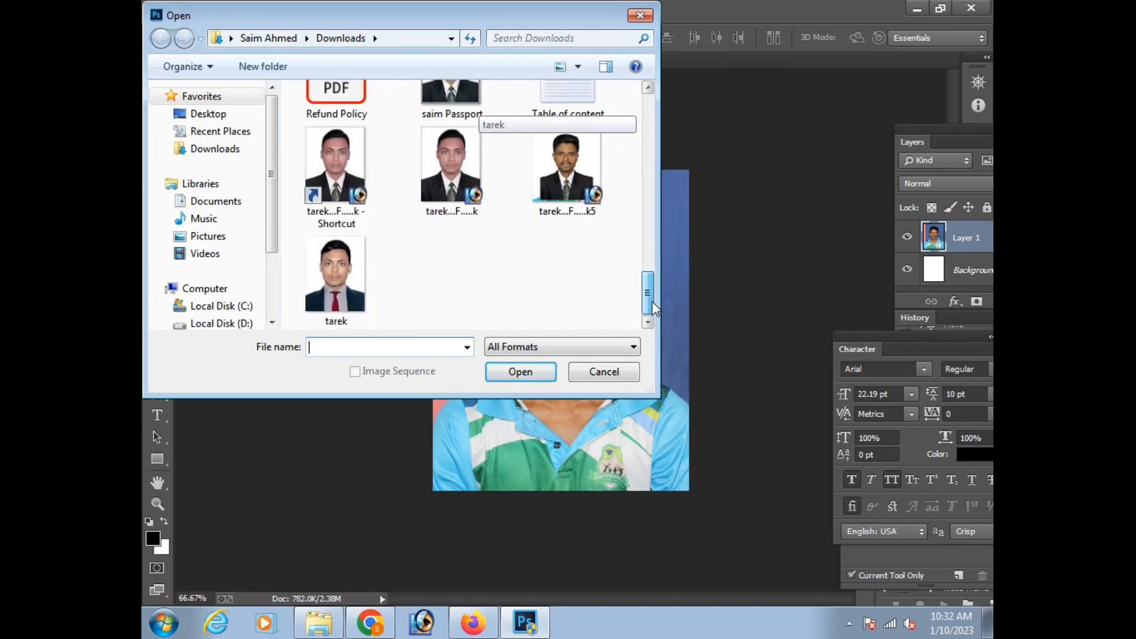
double_click(452, 166)
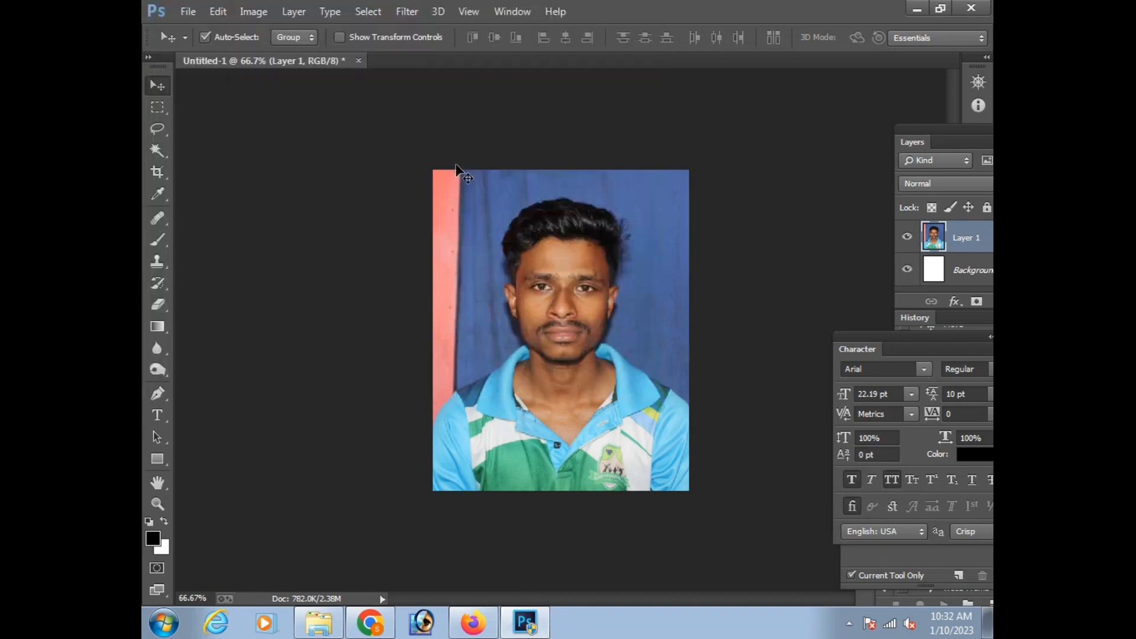
left_click_drag(336, 368, 554, 415)
left_click(428, 77)
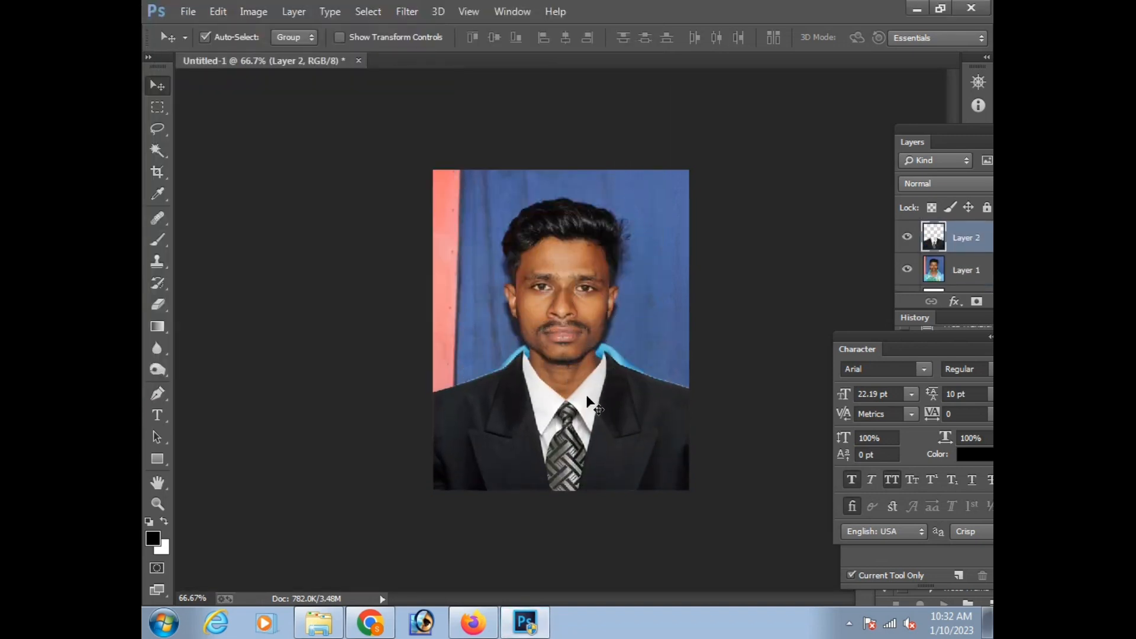
Scale down the suit layer so its shirt collar matches the width of the man's neck.
left_click(621, 395)
key("Tab")
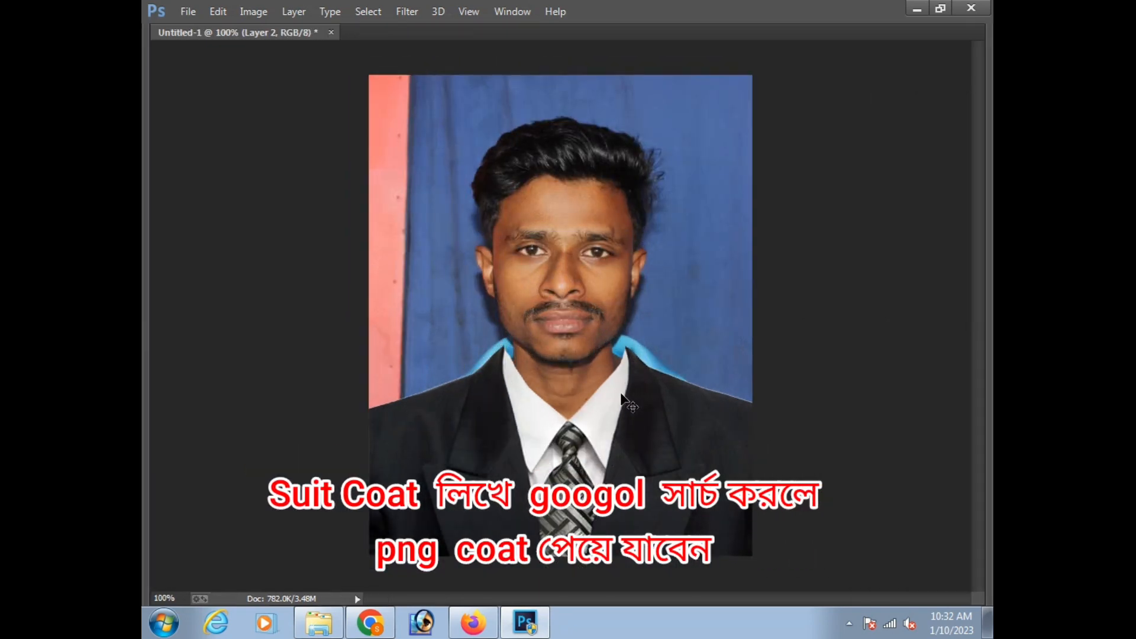
key("ctrl+t")
left_click_drag(766, 340, 733, 361)
key("Return")
key("ctrl+t")
key("Return")
left_click(733, 363)
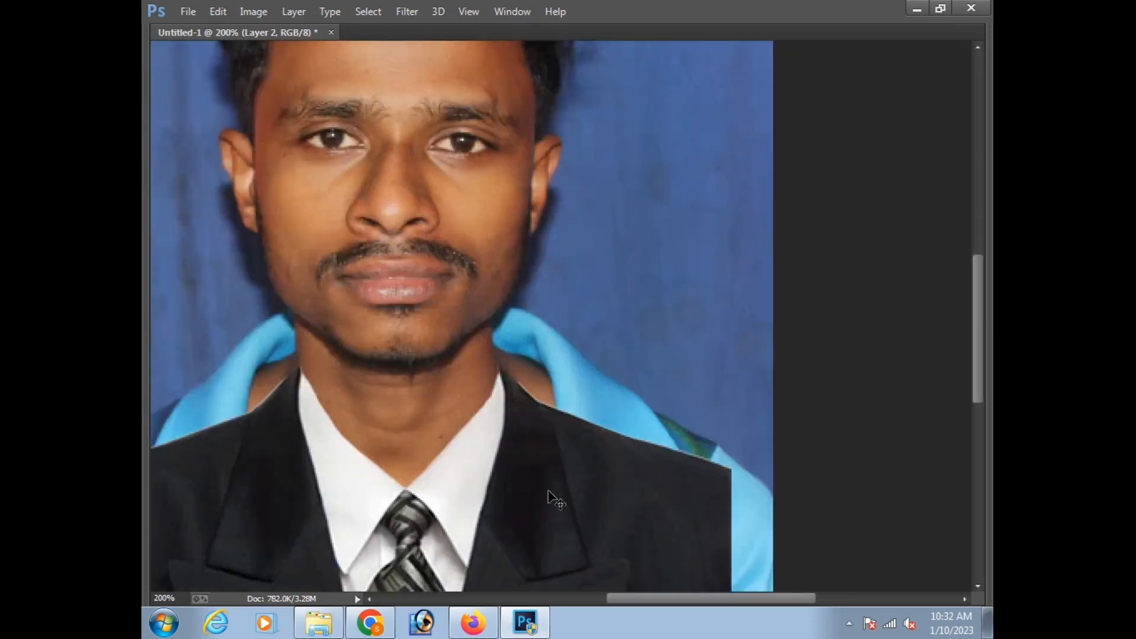
Move the suit up against the neck, nudge it into alignment and fine-tune its size.
left_click_drag(548, 491, 541, 482)
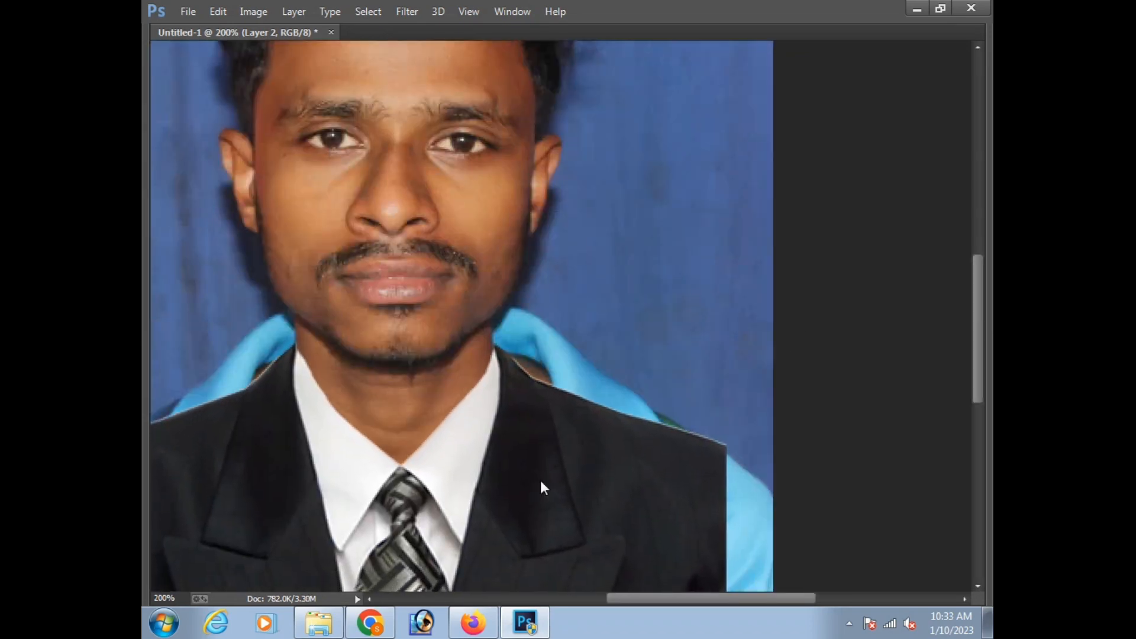
key("Down")
key("Left")
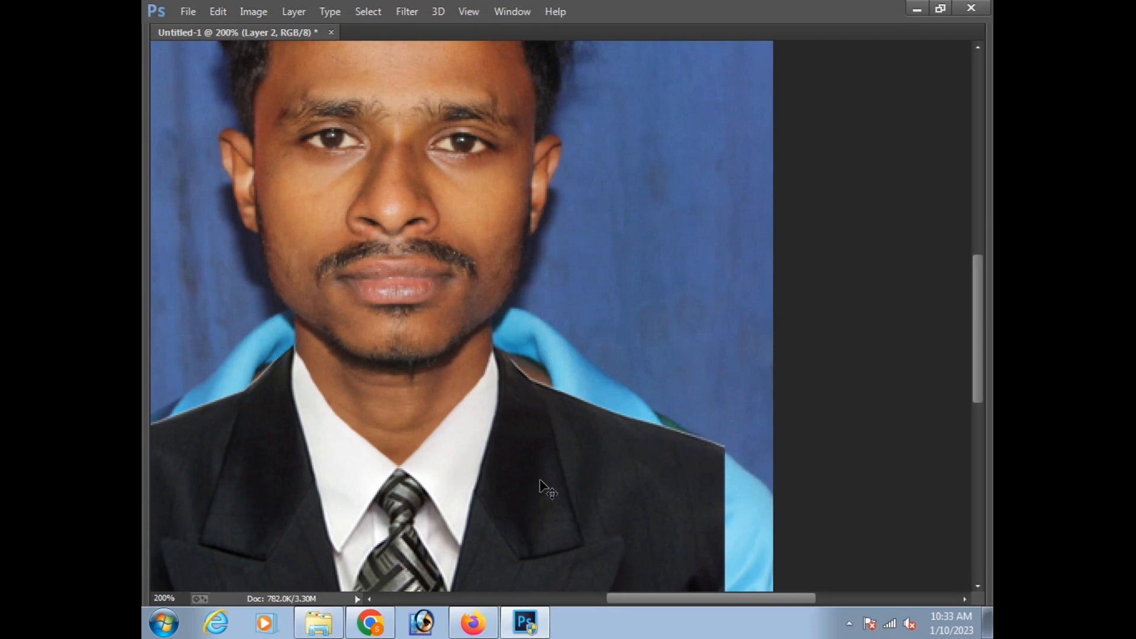
key("Right")
key("ctrl+t")
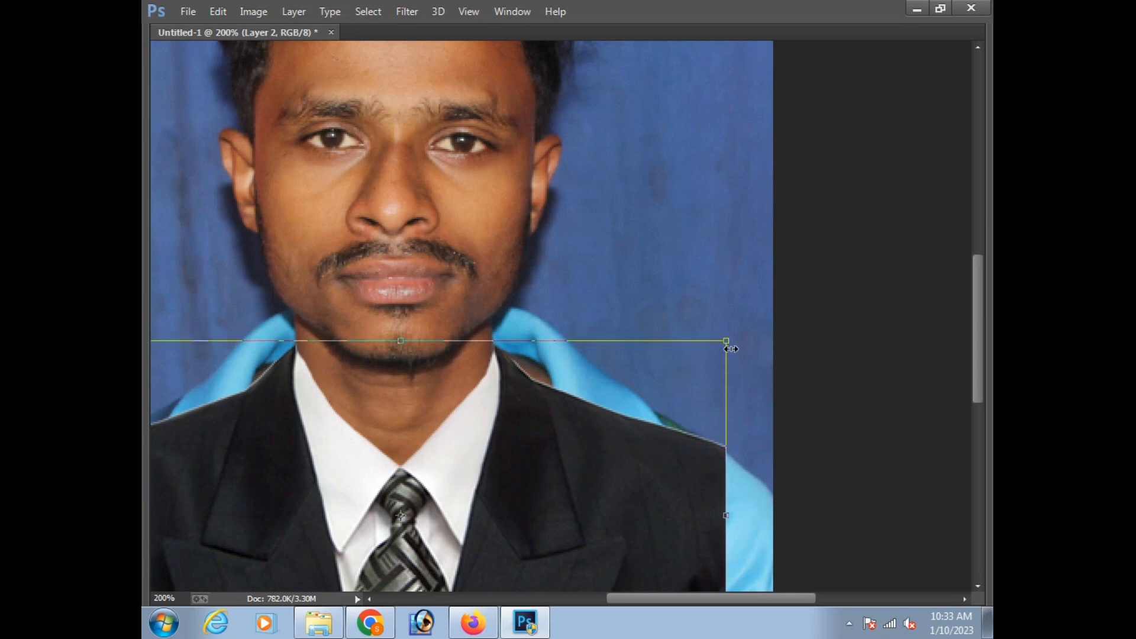
left_click_drag(728, 340, 726, 334)
key("Return")
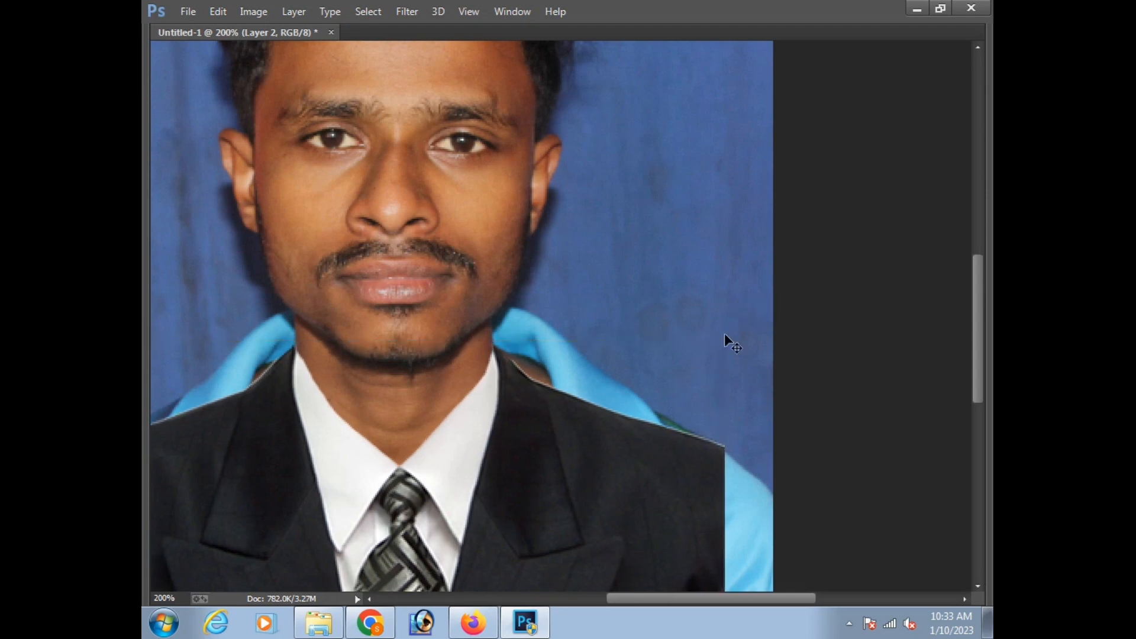
Start a Pen path outside the canvas's left edge and run it across the shoulder to the suit collar beside the neck.
key("ctrl+minus")
key("ctrl+minus")
key("Tab")
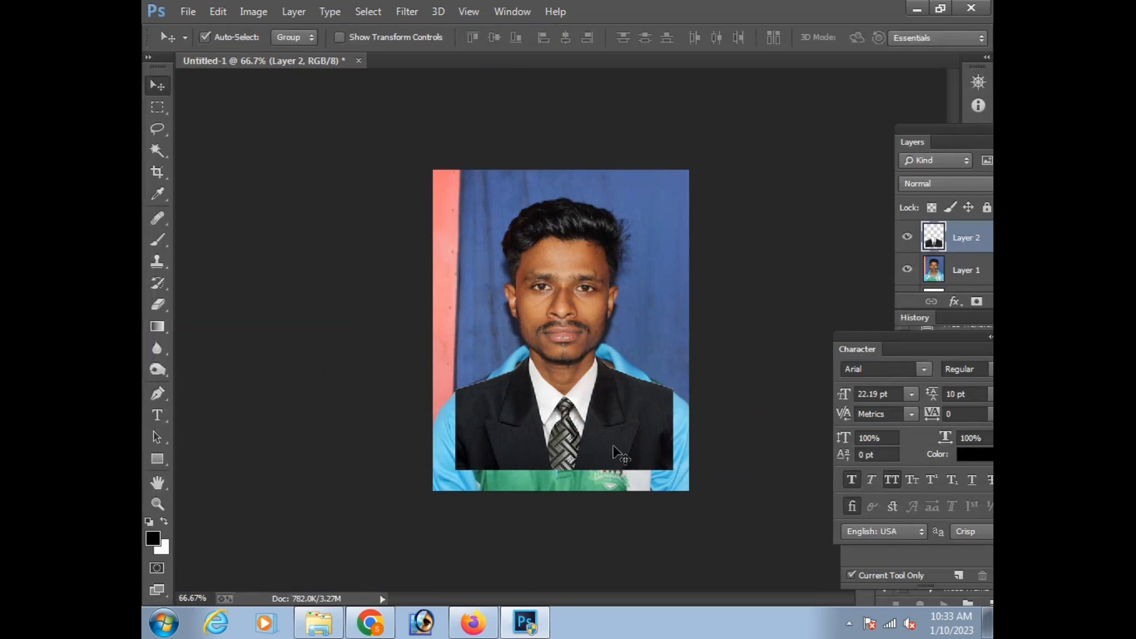
key("ctrl+plus")
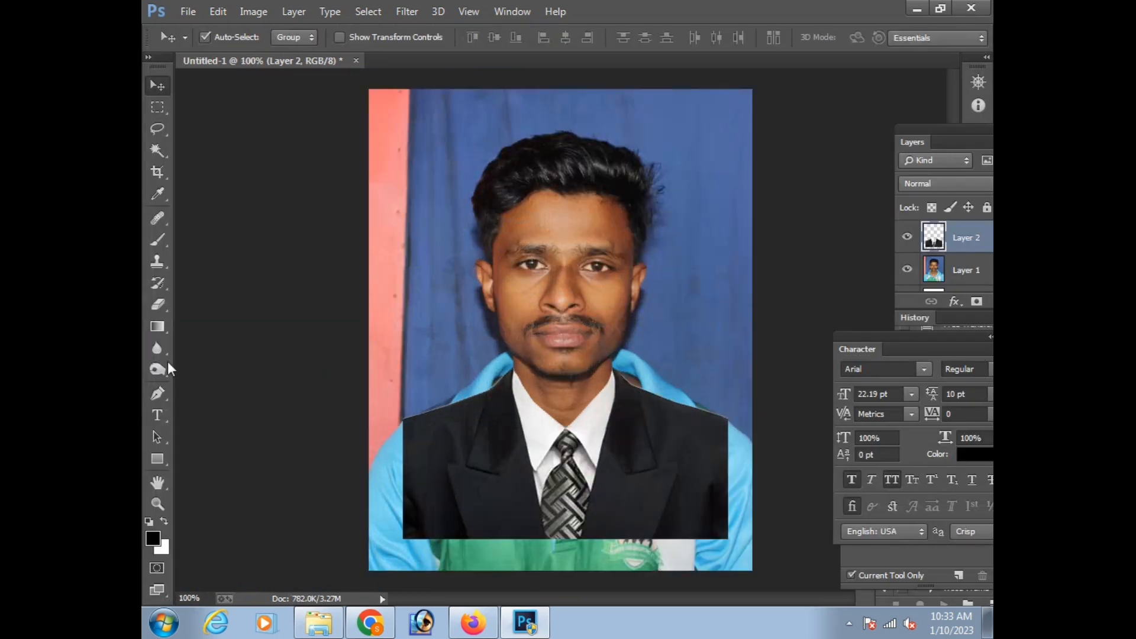
left_click(157, 395)
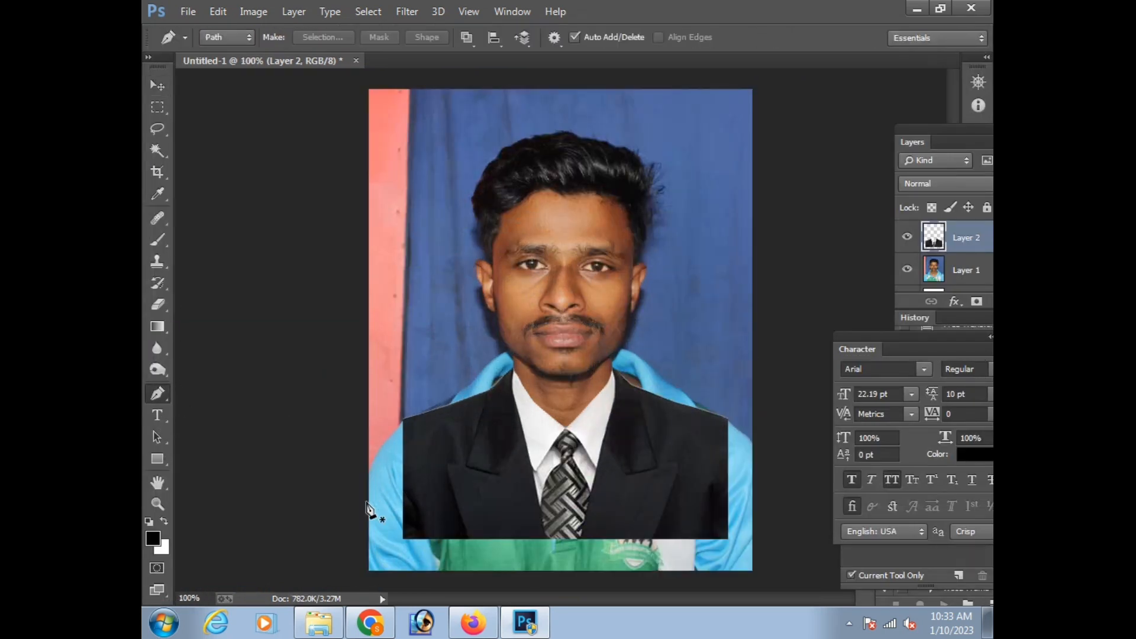
left_click(355, 518)
left_click(403, 471)
left_click_drag(422, 458, 433, 453)
left_click_drag(452, 442, 465, 436)
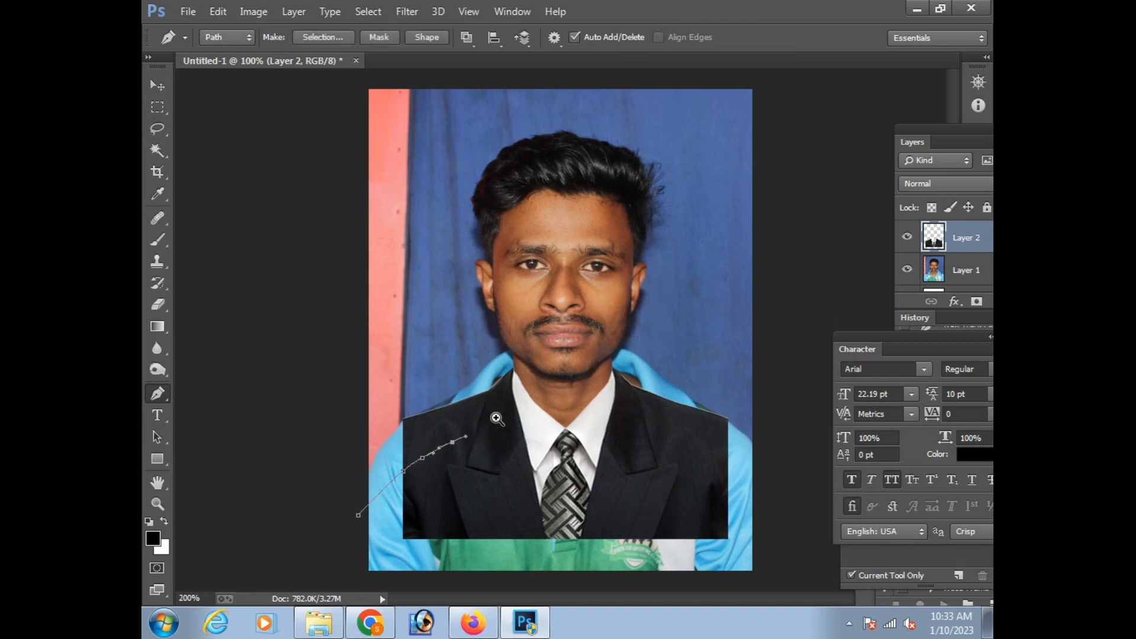
left_click(495, 418, "ctrl")
left_click(496, 418, "ctrl")
left_click(478, 371, "ctrl")
left_click(550, 377)
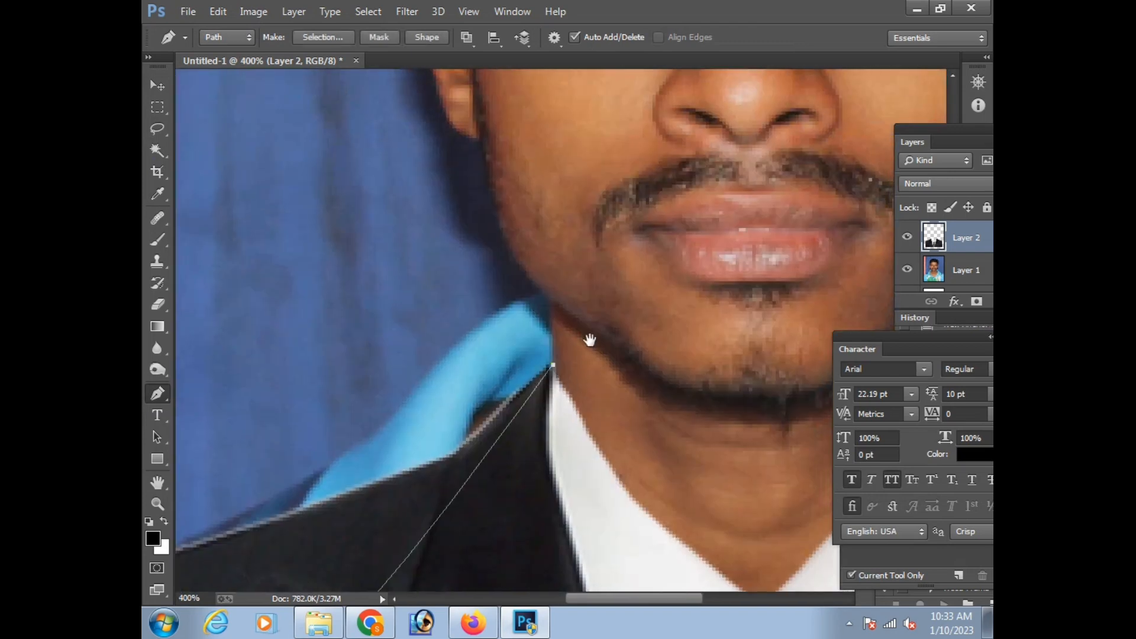
Continue the Pen path from the suit collar up the neck and along the jawline to the earlobe.
scroll(591, 330, "up", 2)
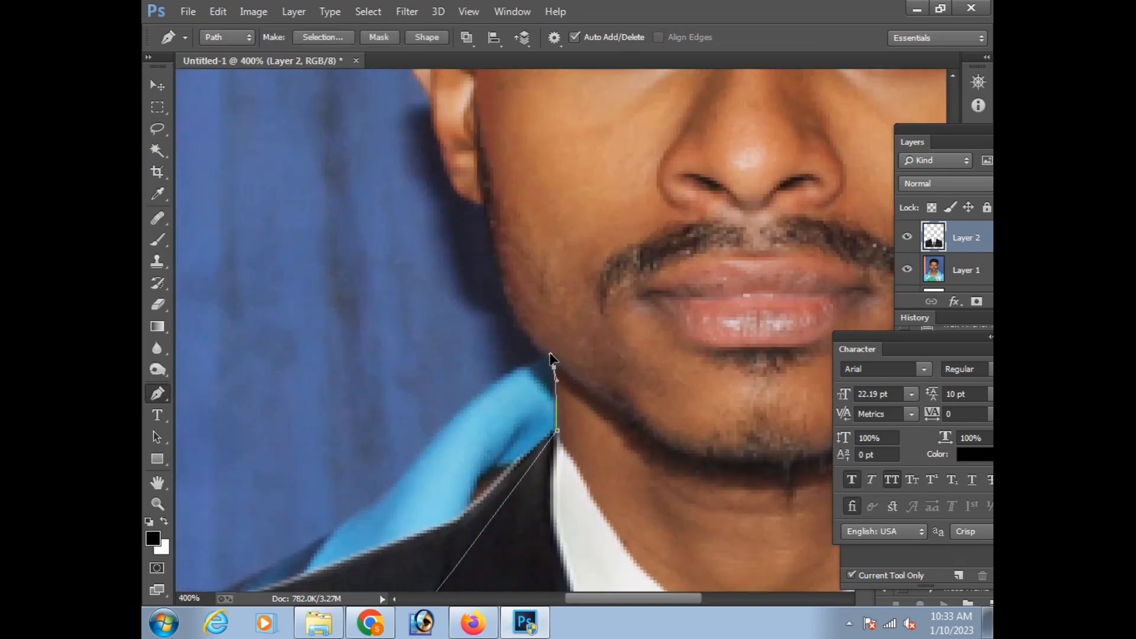
scroll(533, 402, "up", 3)
left_click_drag(489, 379, 481, 319)
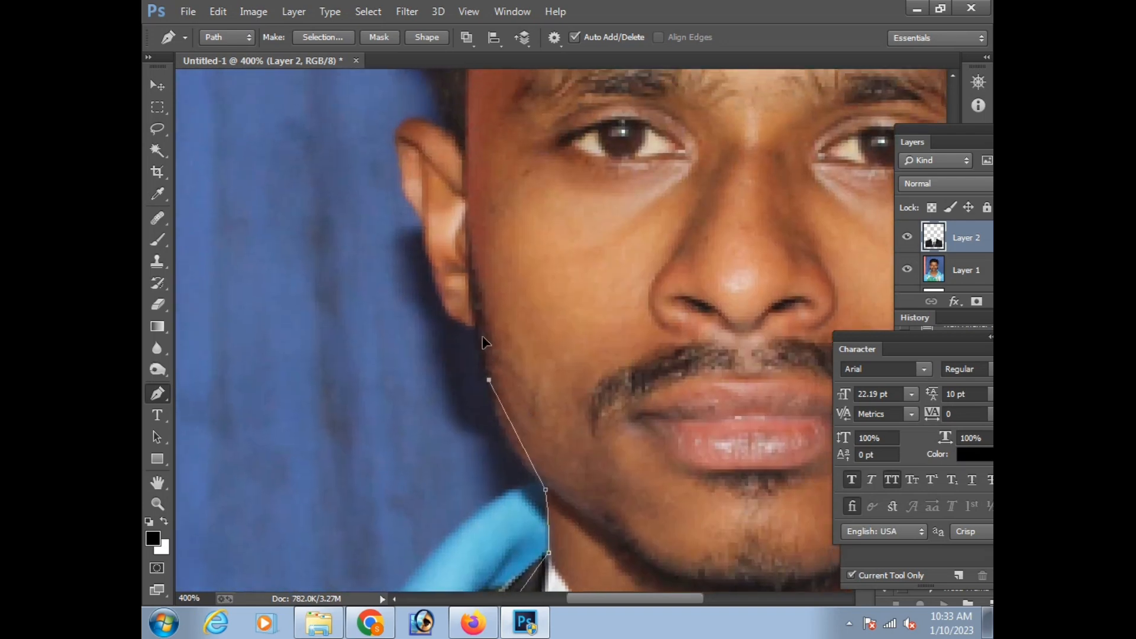
scroll(489, 406, "up", 2)
left_click(487, 401)
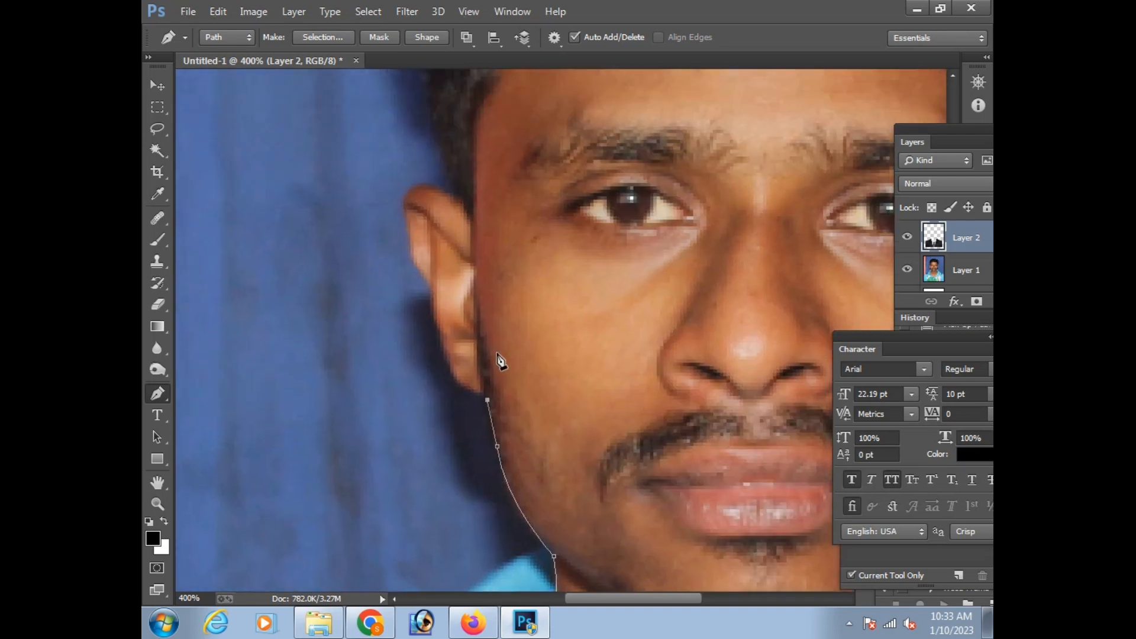
Continue the Pen path from the earlobe up around the outer edge of the ear to the hairline above it.
scroll(499, 361, "up", 2)
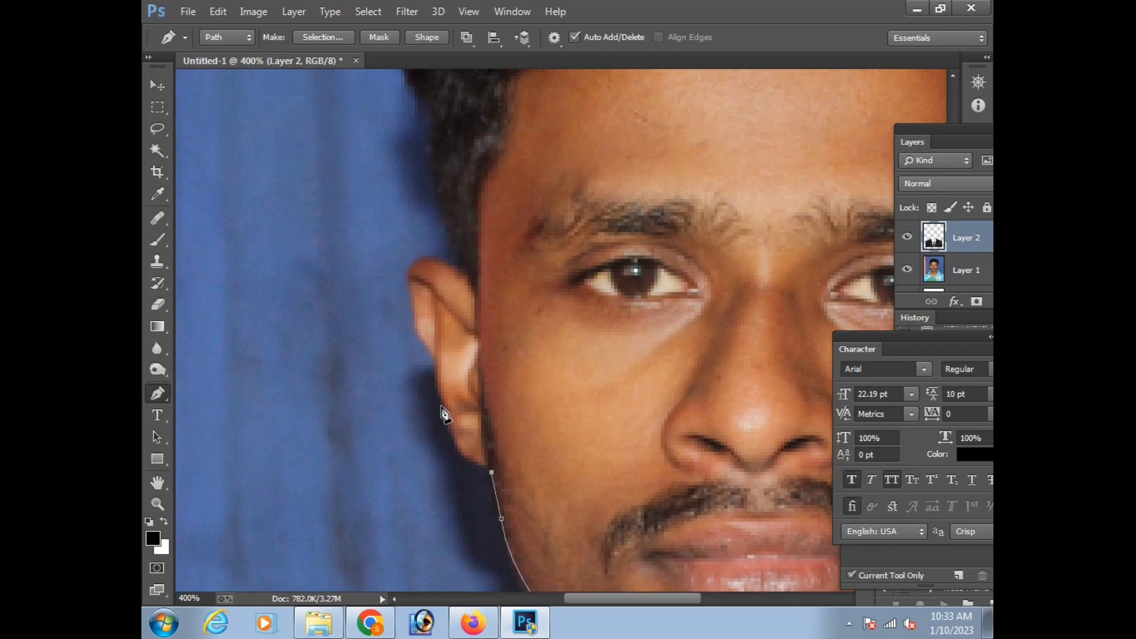
scroll(489, 474, "up", 2)
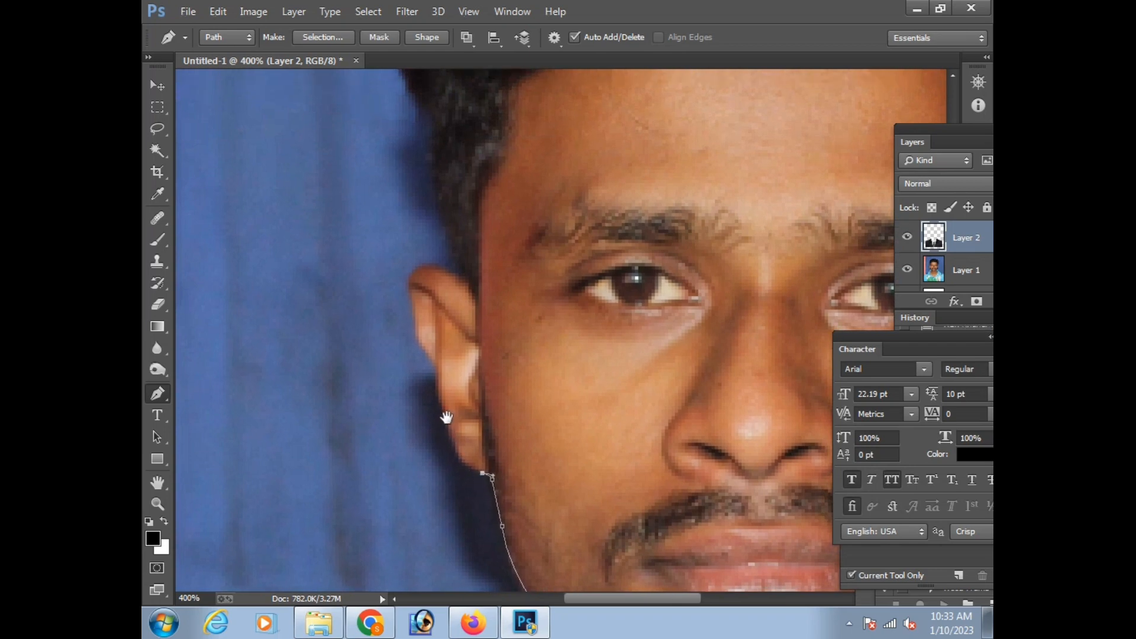
left_click_drag(445, 424, 436, 334)
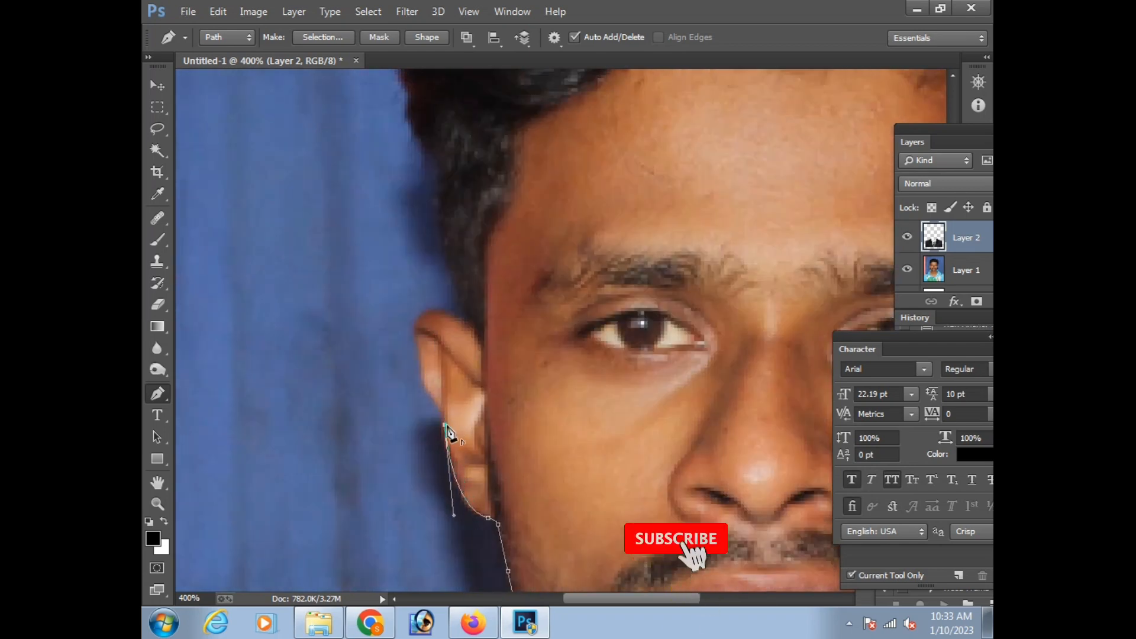
left_click(445, 424, "alt")
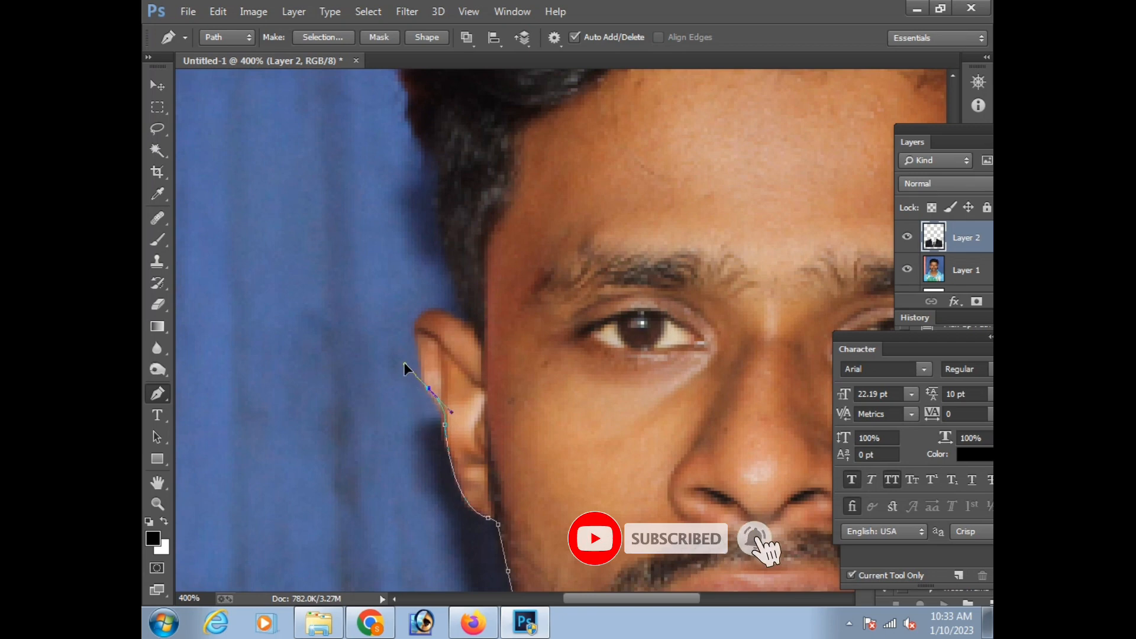
left_click(849, 624)
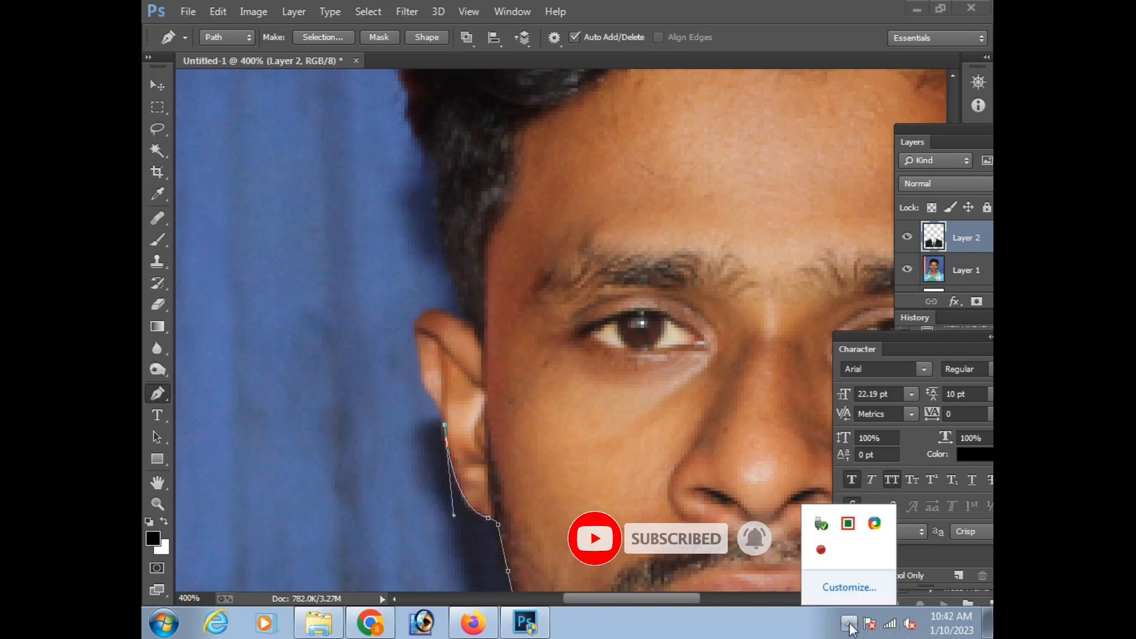
left_click(432, 401)
left_click_drag(424, 387, 410, 369)
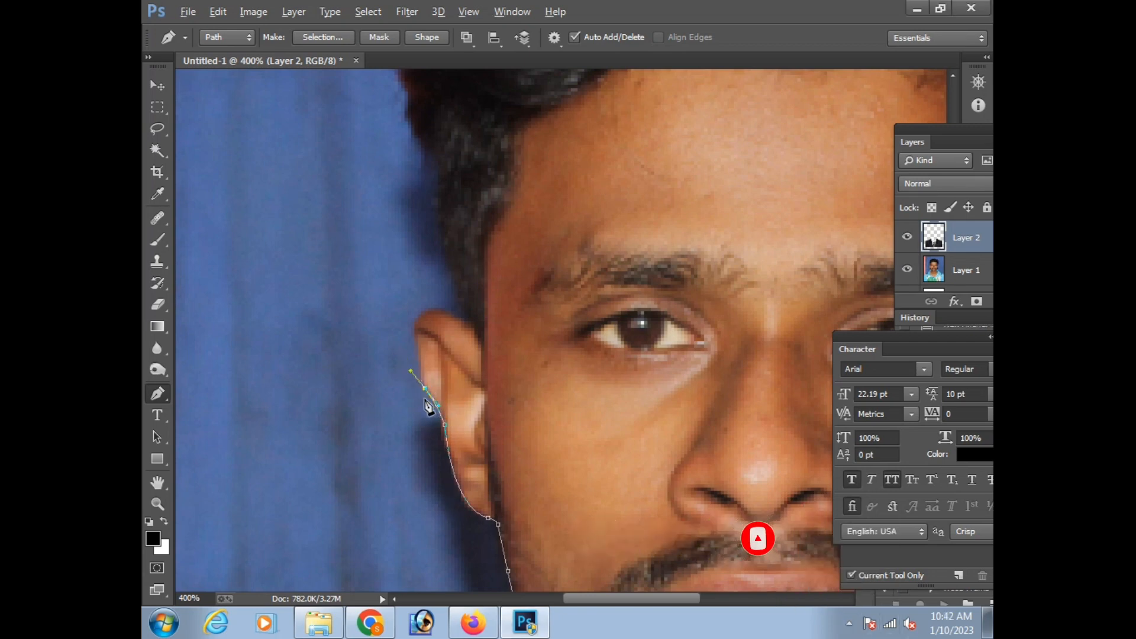
left_click(425, 387, "alt")
left_click_drag(428, 308, 453, 307)
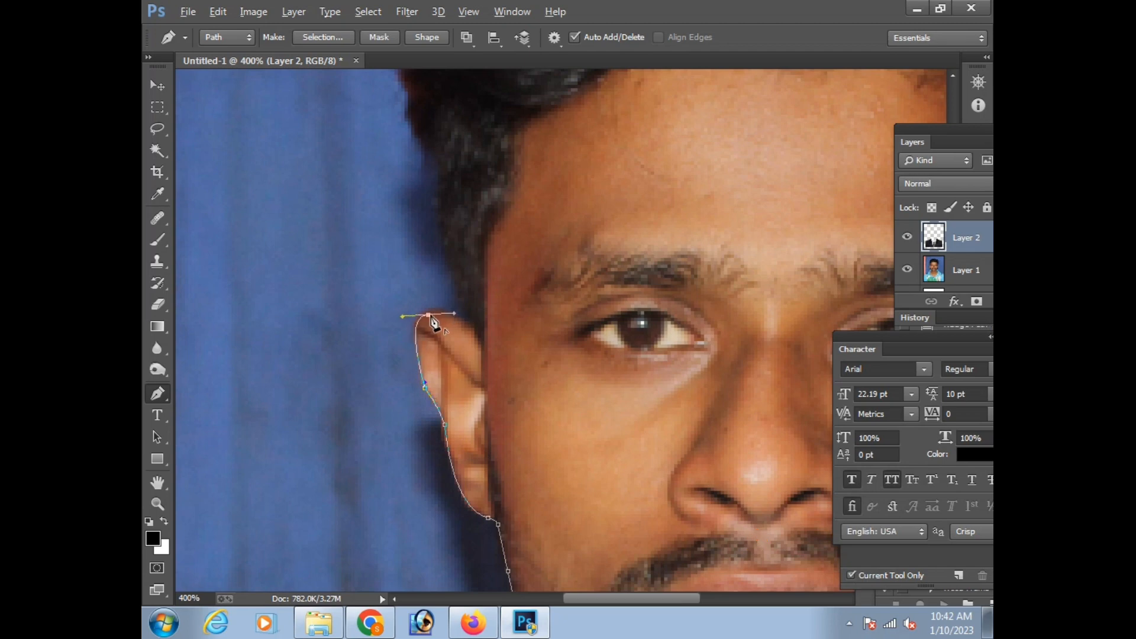
left_click(428, 308, "alt")
left_click(465, 321)
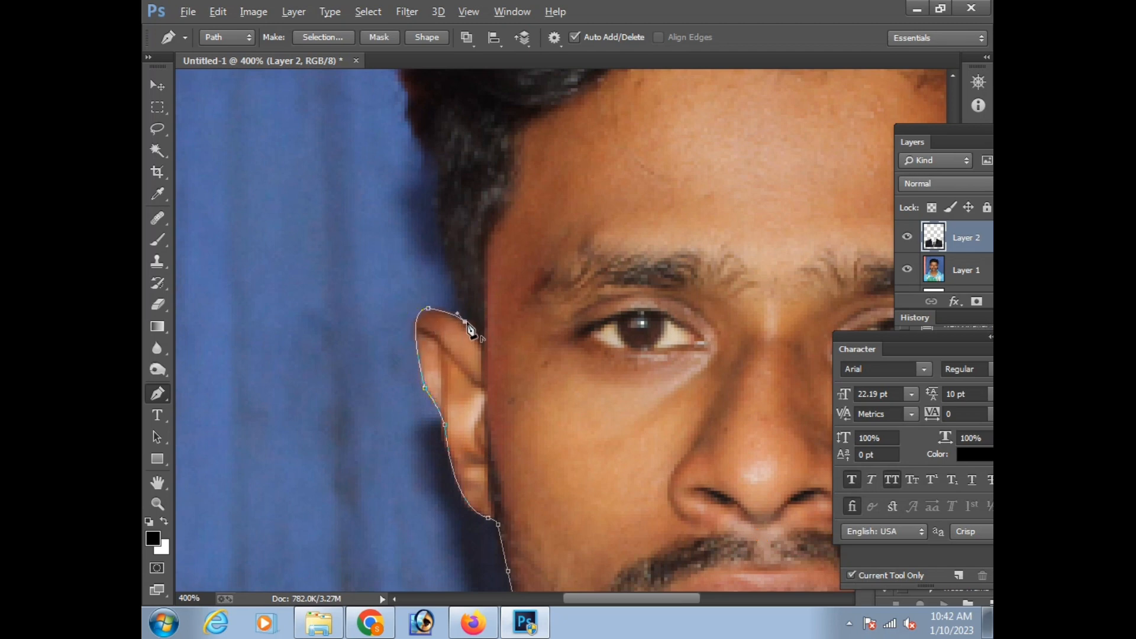
Run the Pen path from the top of the ear up the side of the hair toward the upper curve of the head.
scroll(466, 347, "up", 4)
left_click_drag(427, 266, 513, 168)
left_click(427, 265, "alt")
scroll(456, 263, "up", 5)
left_click(455, 237, "alt")
key("Tab")
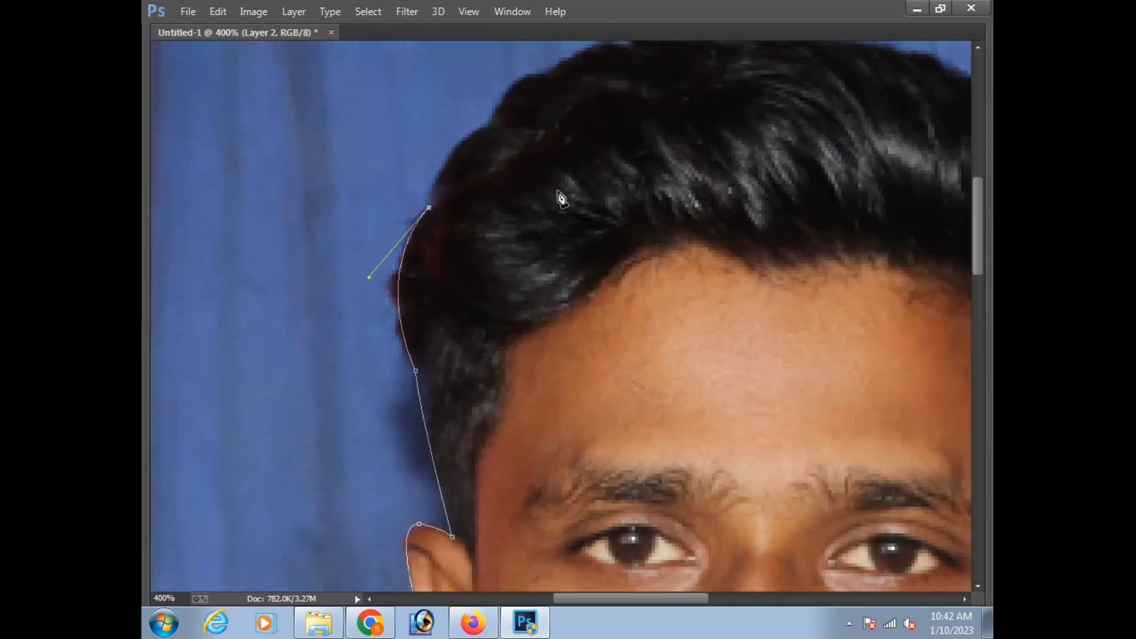
Follow the rounded upper outline of the hair with short curved Pen segments to the crown.
scroll(459, 302, "up", 5)
left_click(447, 284, "alt")
left_click_drag(446, 284, 627, 211)
left_click(503, 235, "alt")
left_click(580, 204, "alt")
left_click(623, 184)
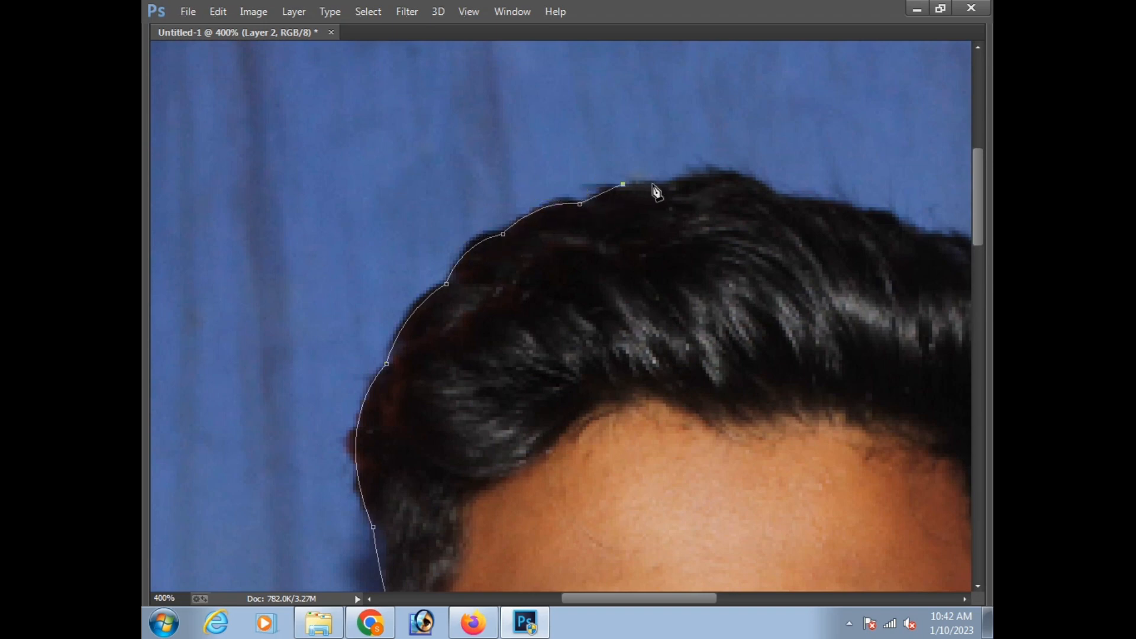
left_click_drag(659, 187, 731, 160)
left_click(660, 187, "alt")
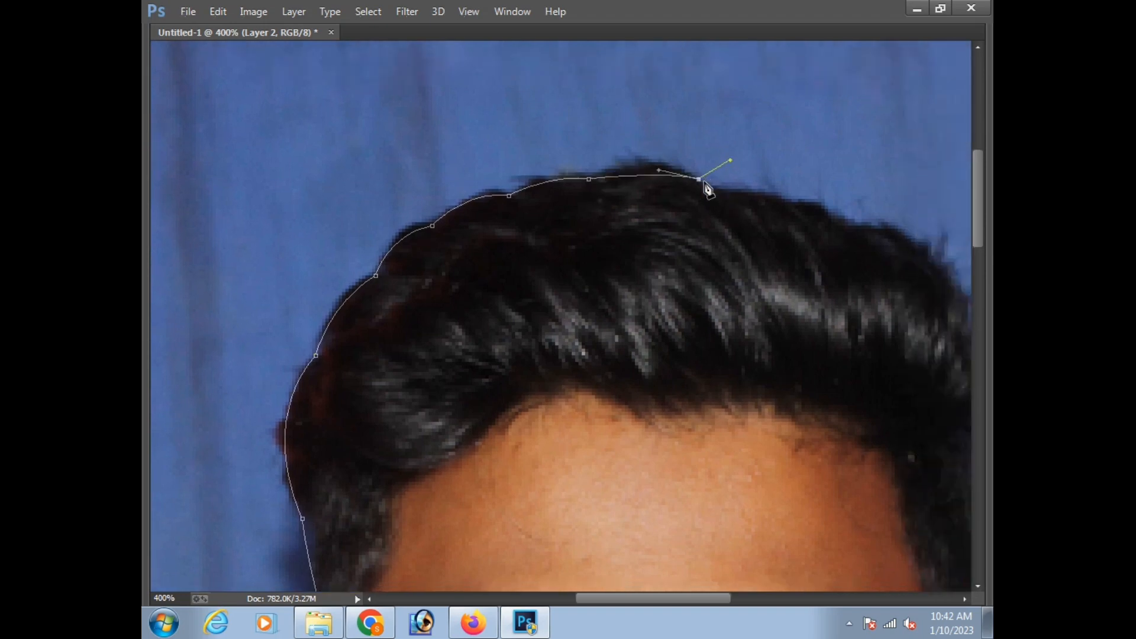
Extend the Pen path over the crown and down the opposite side of the hair, cutting off the loose strands.
left_click(712, 189)
left_click_drag(782, 199, 851, 236)
left_click(839, 219, "alt")
left_click_drag(925, 284, 759, 278)
scroll(764, 312, "down", 3)
scroll(754, 254, "up", 1)
left_click(769, 178, "alt")
Carry the Pen path down the side hair and around the second ear to its earlobe.
left_click_drag(764, 324, 755, 374)
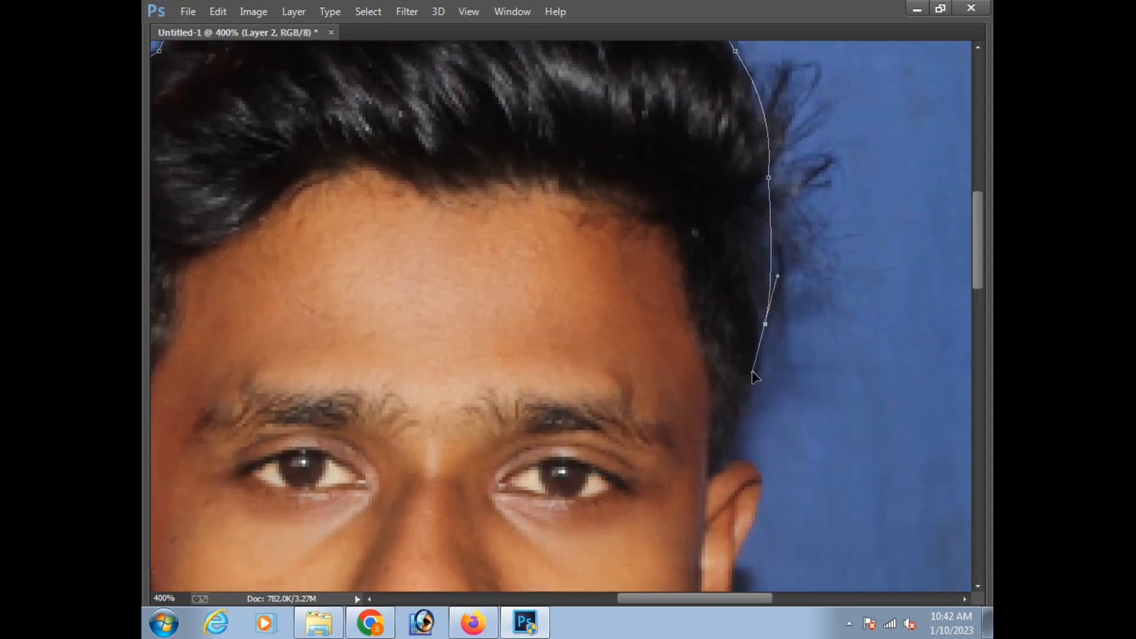
scroll(769, 279, "down", 4)
left_click_drag(749, 300, 746, 318)
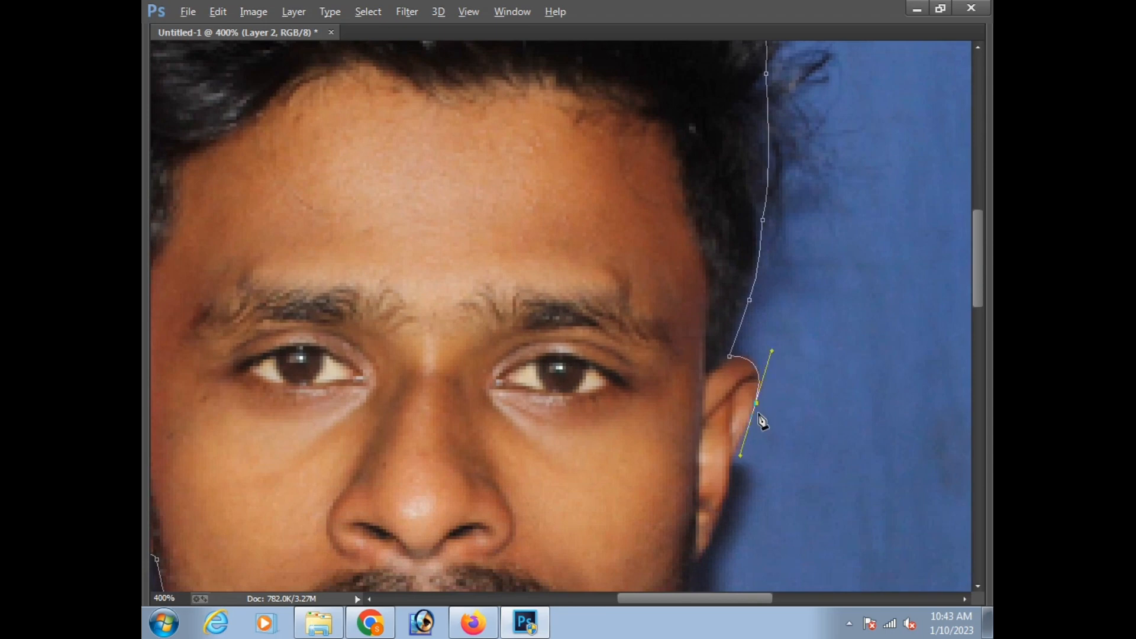
left_click(759, 408, "alt")
left_click_drag(734, 439, 725, 384)
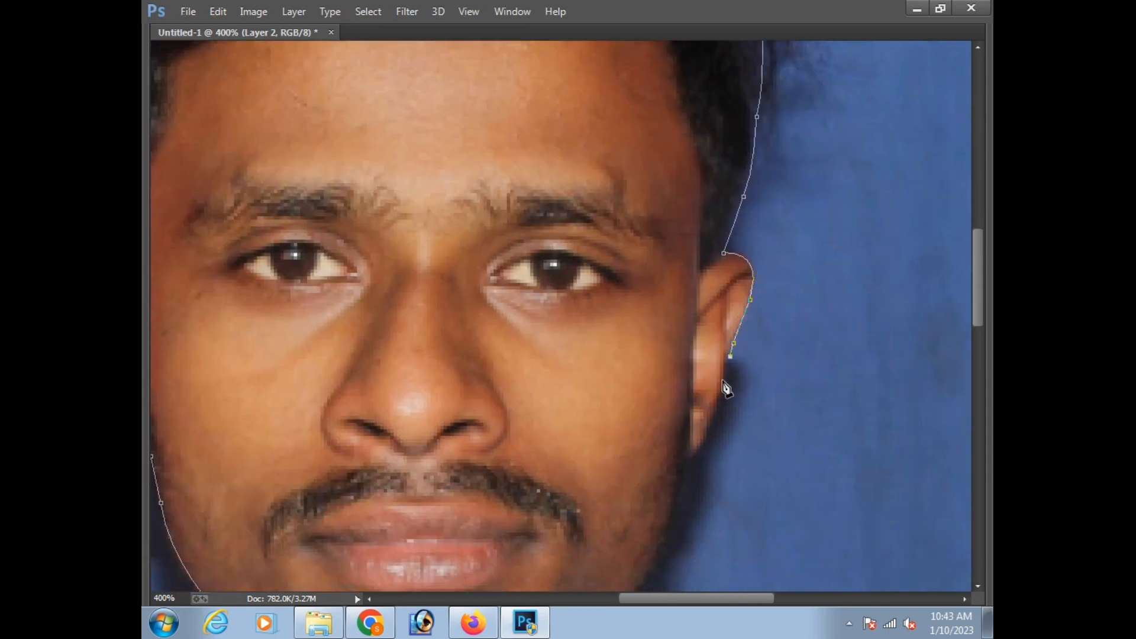
scroll(734, 392, "down", 1)
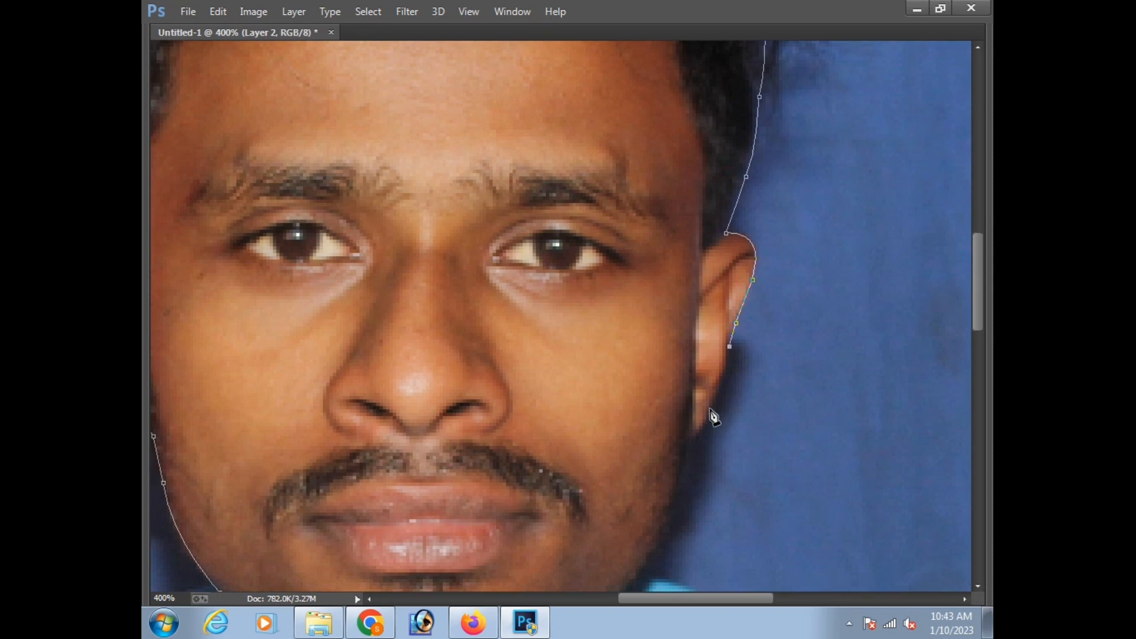
left_click_drag(713, 403, 678, 403)
scroll(705, 409, "down", 2)
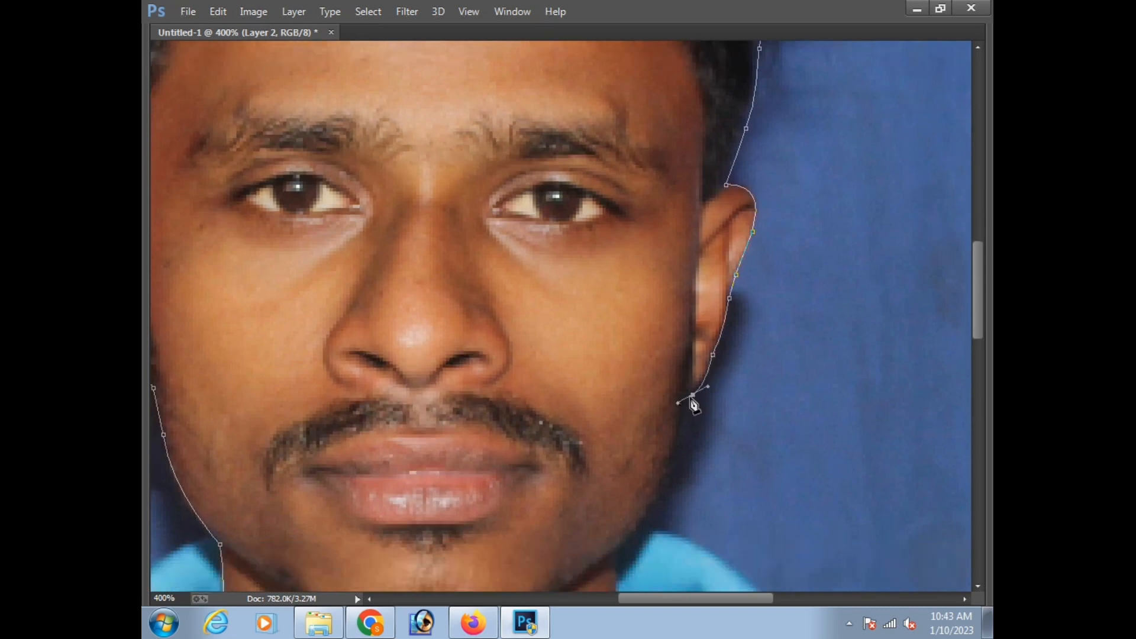
left_click(697, 405)
Trace the Pen path from the second earlobe along the jawline and down the neck to the suit collar.
left_click_drag(685, 439, 711, 365)
left_click_drag(686, 424, 666, 458)
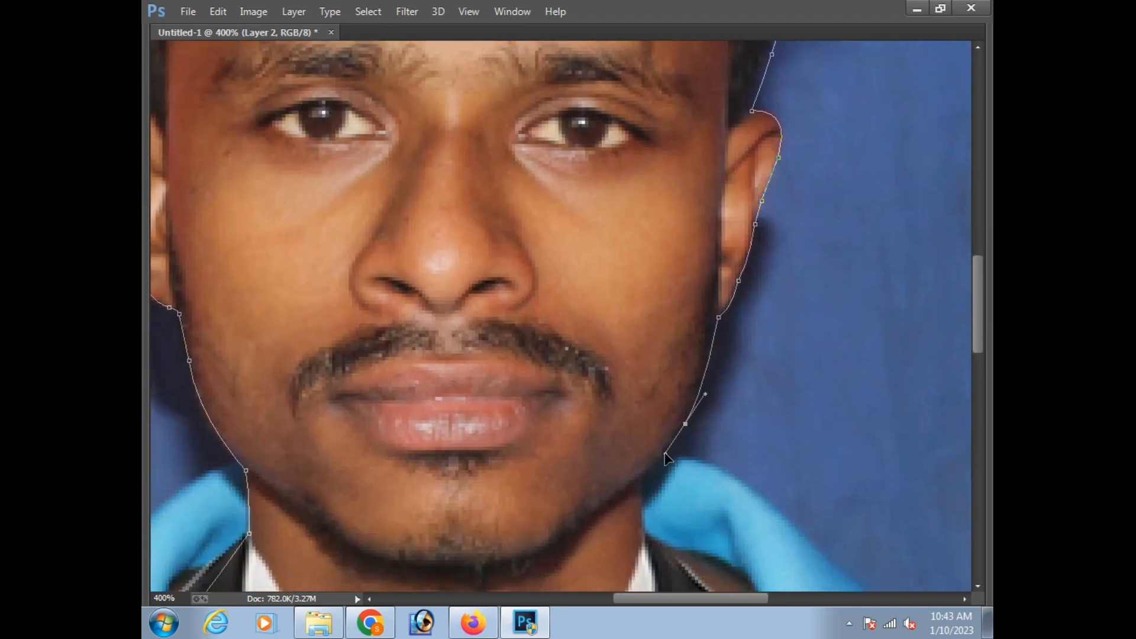
left_click(686, 426)
left_click_drag(642, 480, 631, 487)
scroll(647, 489, "down", 2)
left_click(632, 409)
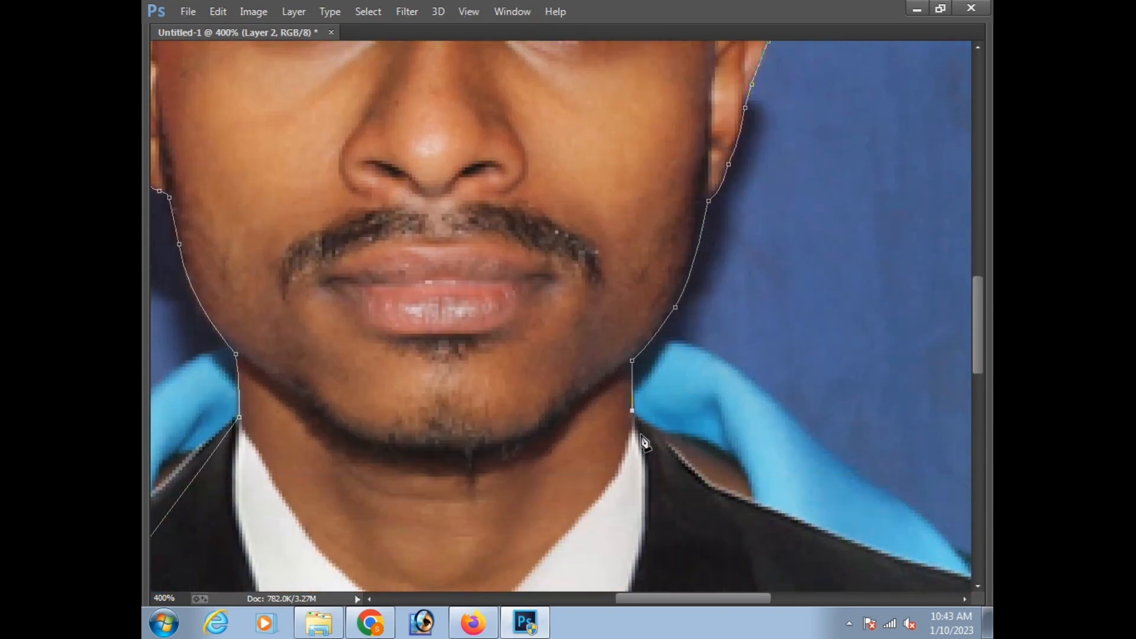
Undo the last neck anchor and run the path from the jaw down across the suit to beyond the canvas's right edge.
key("ctrl+alt+z")
left_click_drag(638, 417, 781, 456)
key("ctrl+minus")
key("ctrl+minus")
left_click(636, 494)
key("ctrl+minus")
key("ctrl+minus")
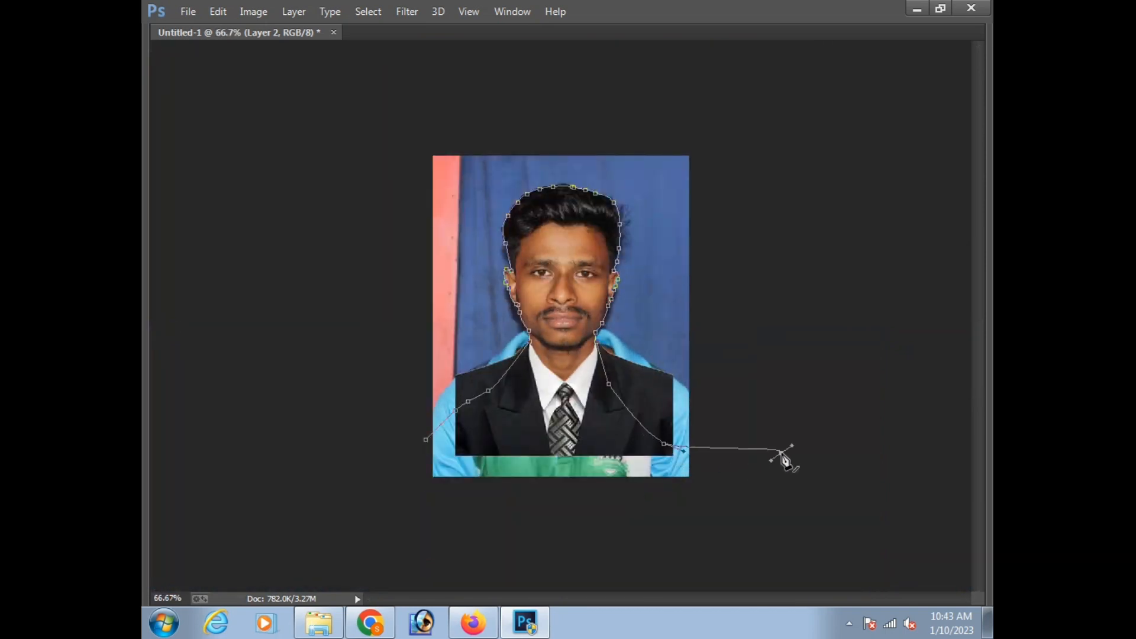
Loop the Pen path around the outside of the canvas, over the top and back toward its starting side.
key("ctrl+minus")
left_click(776, 328)
left_click_drag(746, 163, 711, 115)
left_click(583, 104)
left_click_drag(438, 131, 393, 177)
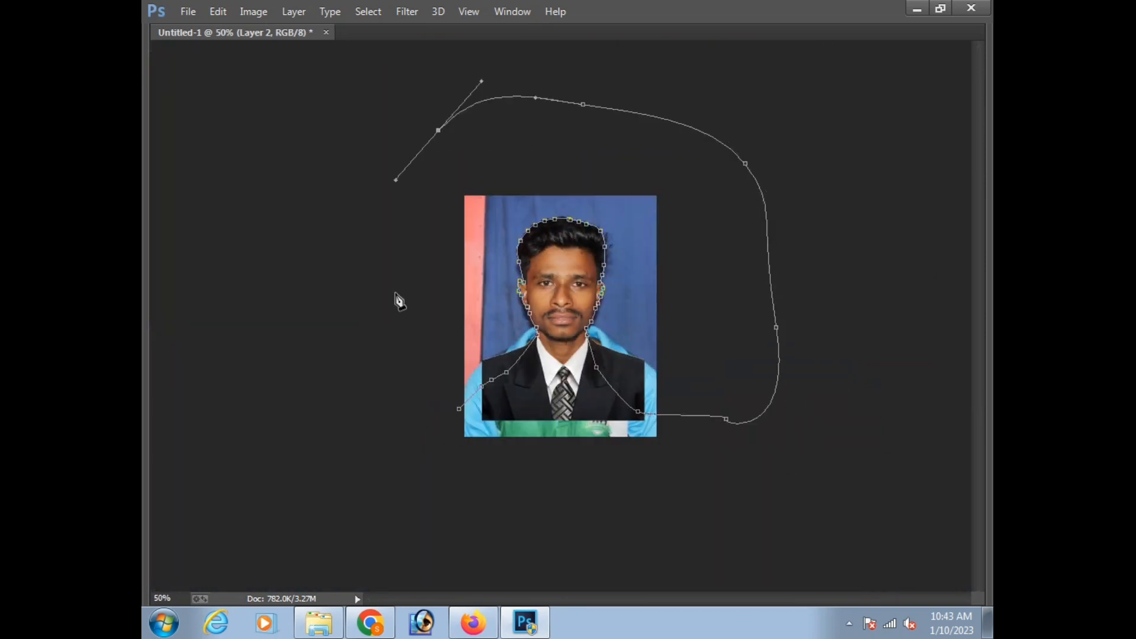
left_click_drag(395, 235, 396, 263)
left_click(374, 377)
Convert the path to a selection, fill the background around the man on Layer 1 with white, and deselect.
key("ctrl+Return")
key("Tab")
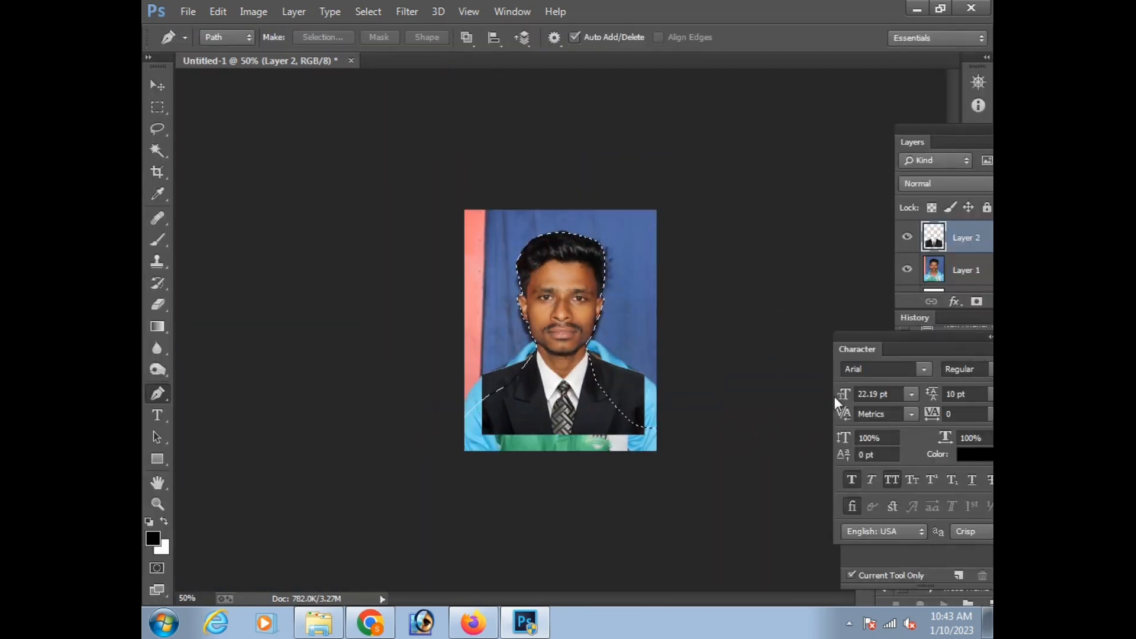
left_click(963, 275)
key("ctrl+BackSpace")
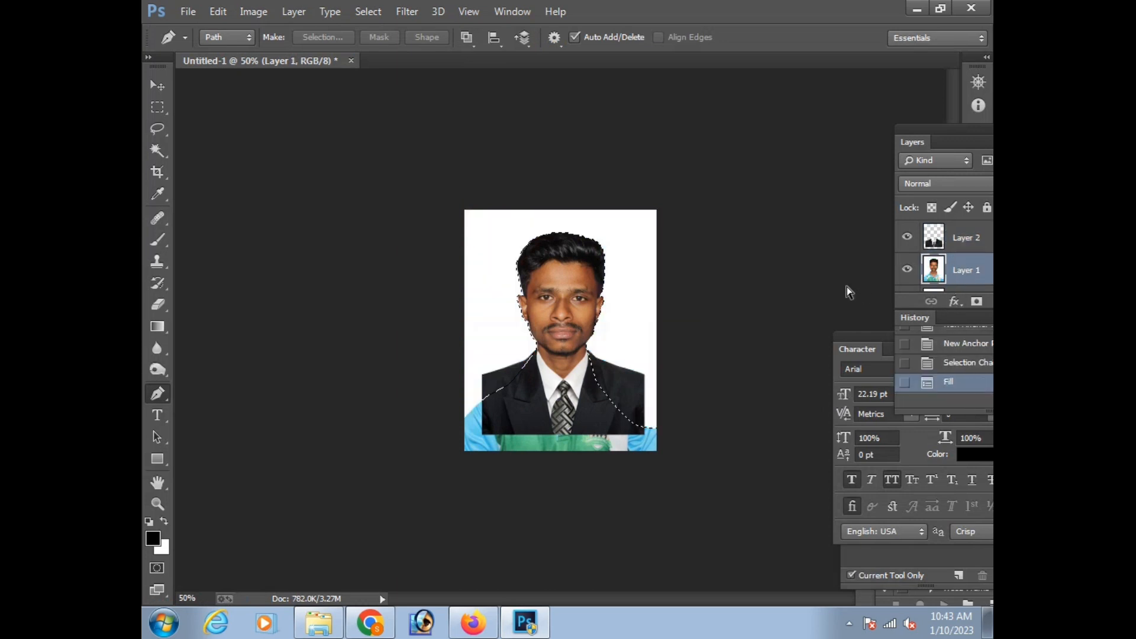
key("ctrl+d")
key("ctrl+plus")
key("ctrl+plus")
key("ctrl+plus")
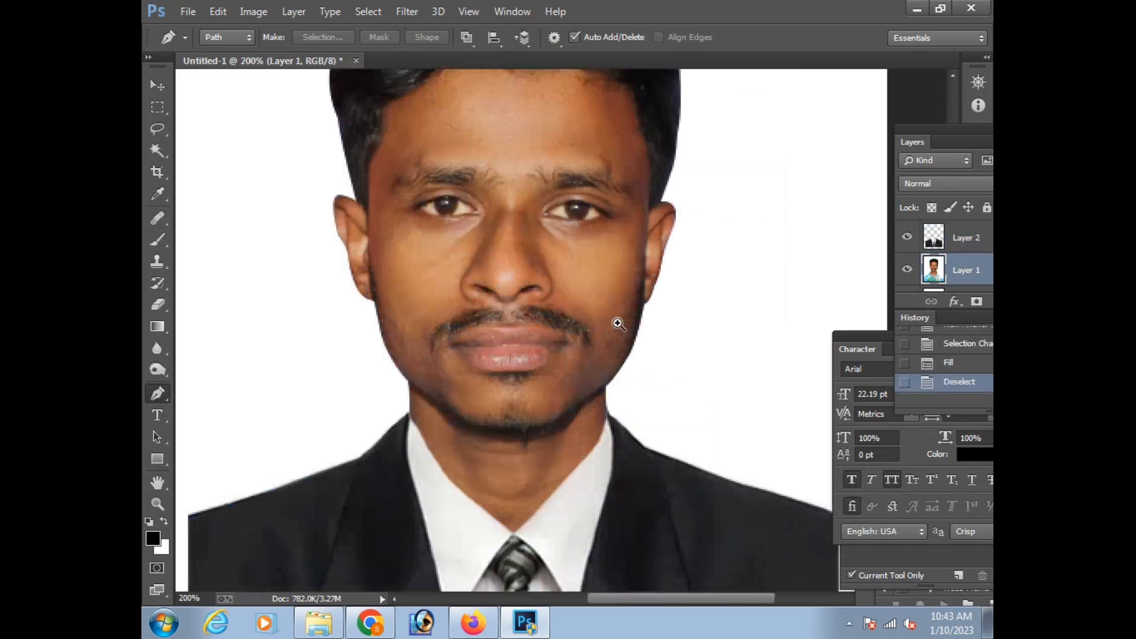
key("ctrl+minus")
key("ctrl+minus")
Select the bottom strip of the suit layer and stretch it downward to 166.67% height, then deselect.
key("v")
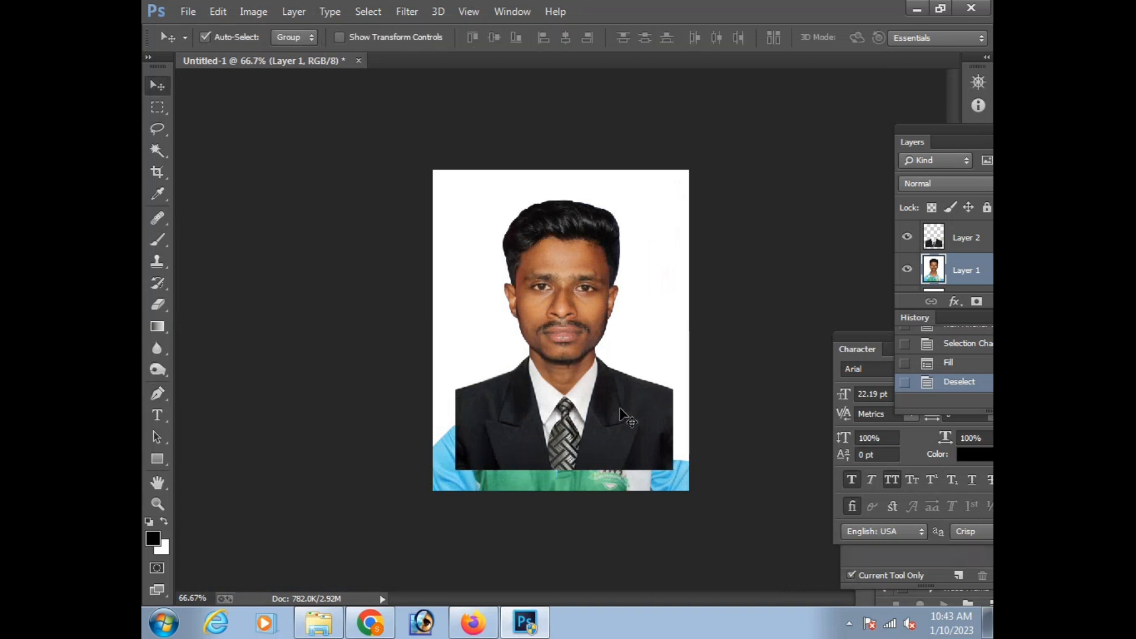
left_click(619, 417)
key("m")
left_click_drag(424, 451, 738, 548)
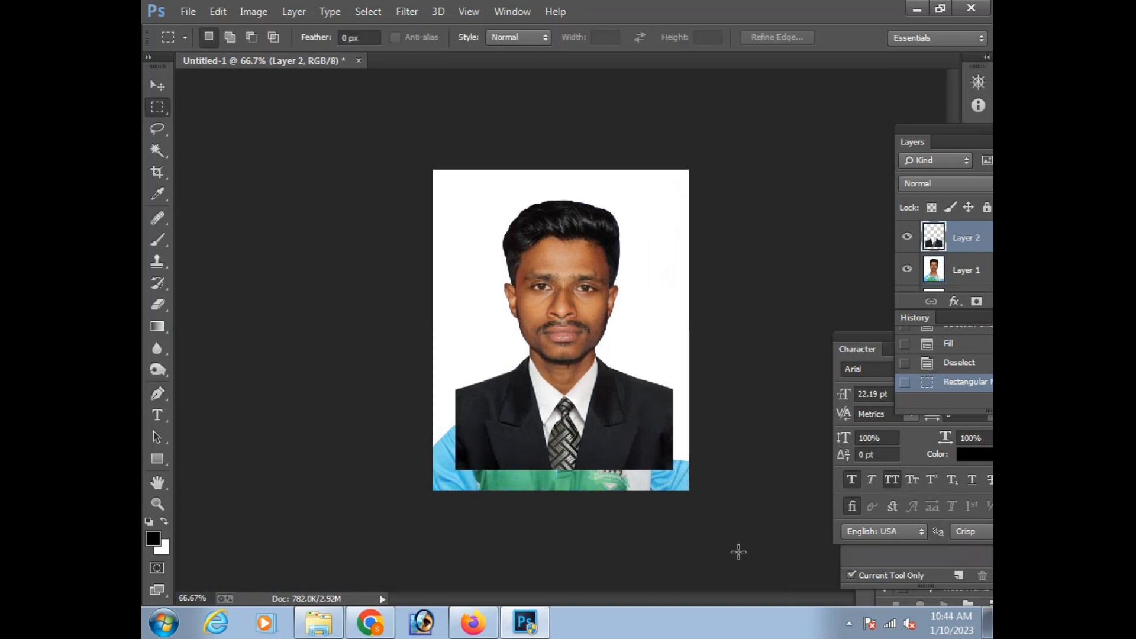
key("ctrl+t")
mouse_move(561, 490)
left_mouse_down()
mouse_move(564, 522)
mouse_move(564, 510)
left_mouse_up()
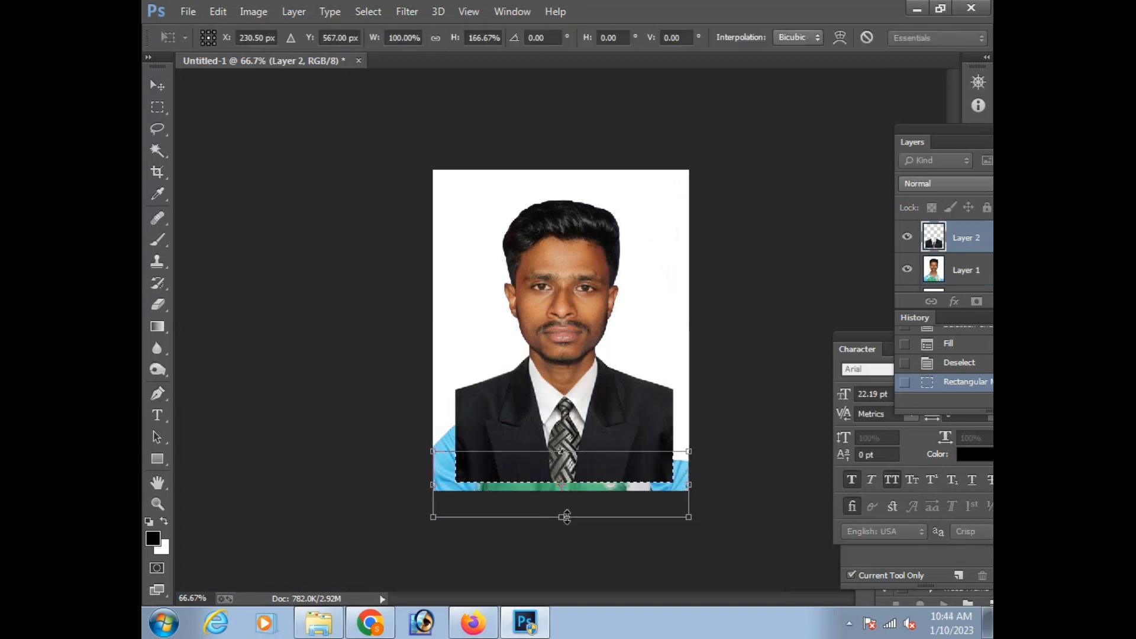
key("Return")
key("ctrl+d")
Merge the suit layer into the portrait layer and crop away the pixels outside the 39:49 frame.
key("ctrl+s")
left_click(603, 482)
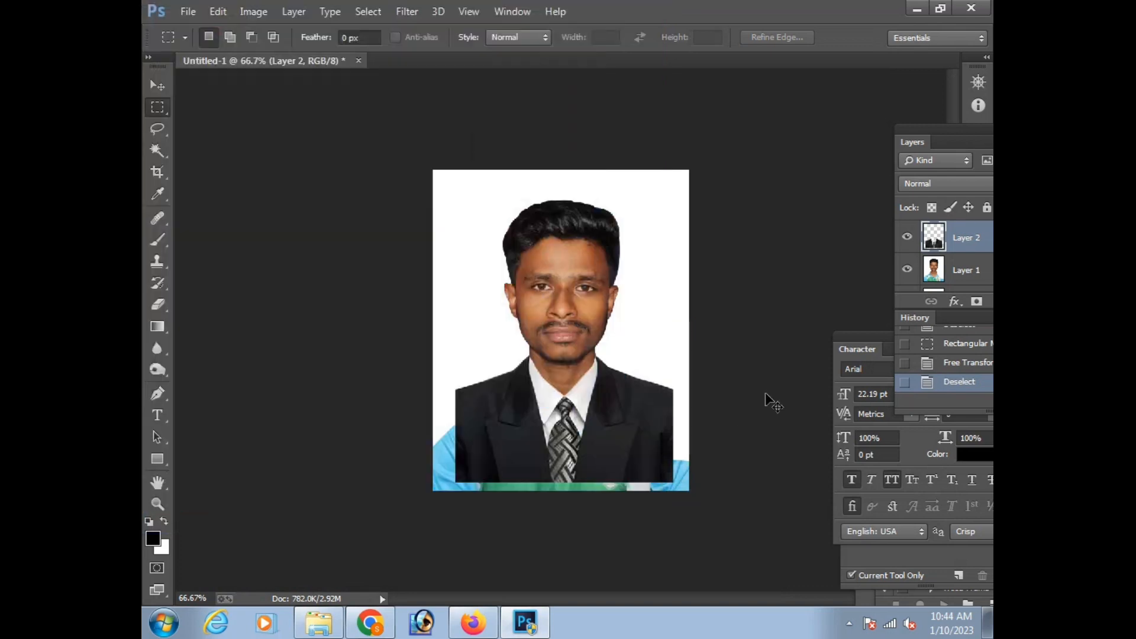
left_click(157, 172)
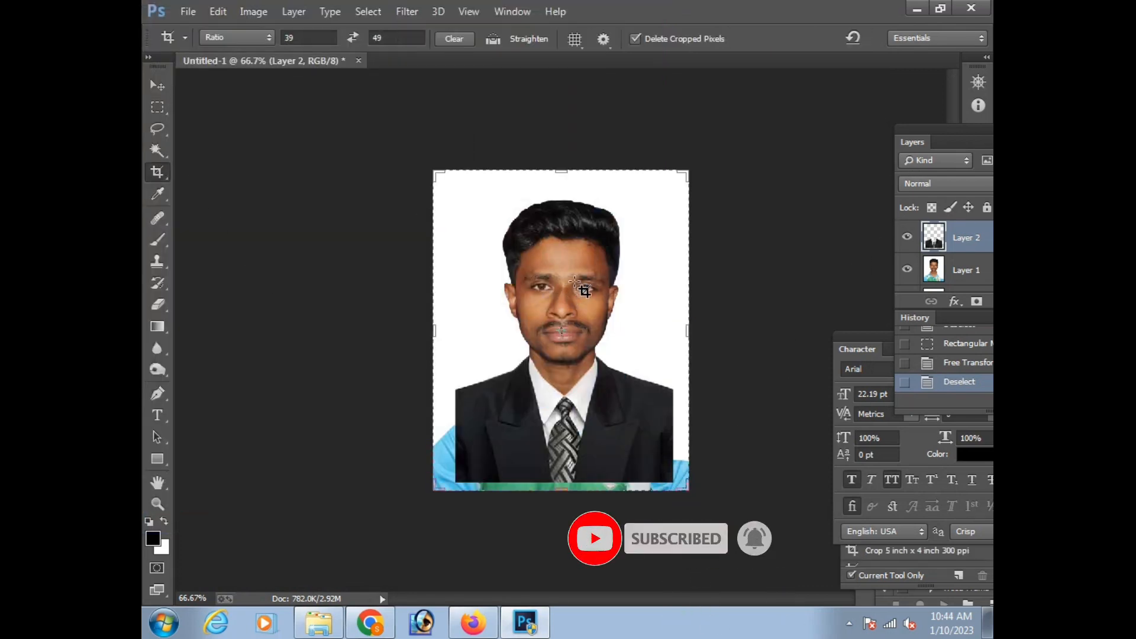
key("ctrl+e")
left_click(727, 192)
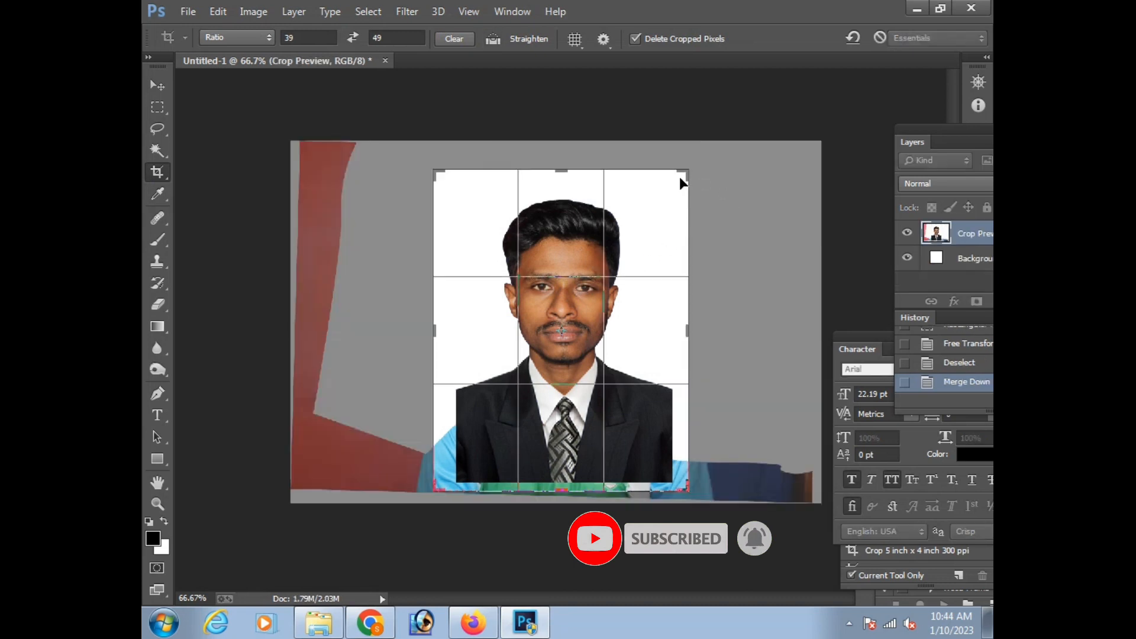
key("Return")
key("ctrl+t")
left_click_drag(688, 171, 718, 133)
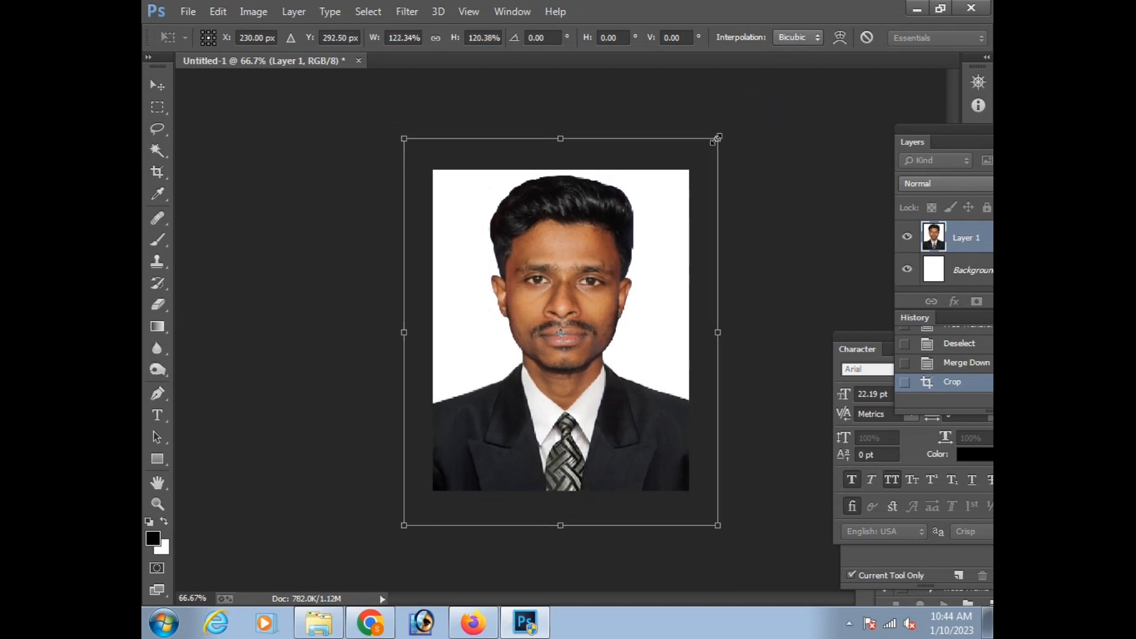
key("Return")
key("c")
key("ctrl+z")
Enlarge the merged portrait to about 121% so the suit spans the frame, then select the whole canvas and enlarge it slightly more.
key("ctrl+t")
left_click_drag(688, 171, 716, 137)
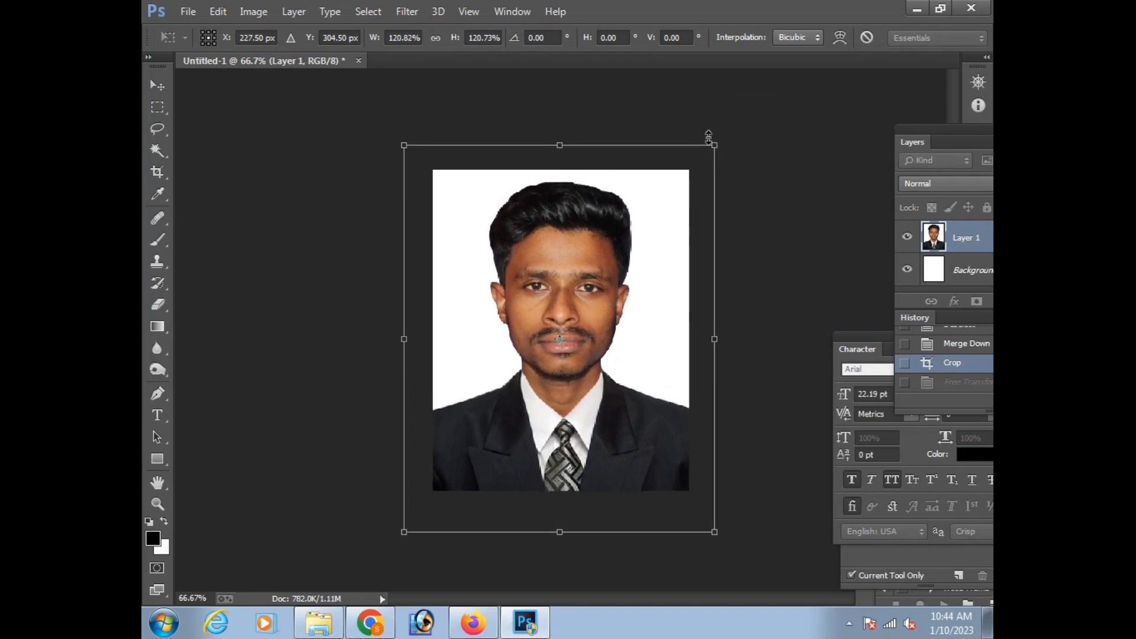
key("Return")
key("c")
key("ctrl+a")
key("ctrl+t")
mouse_move(689, 170)
left_mouse_down()
mouse_move(705, 153)
mouse_move(698, 162)
left_mouse_up()
key("Return")
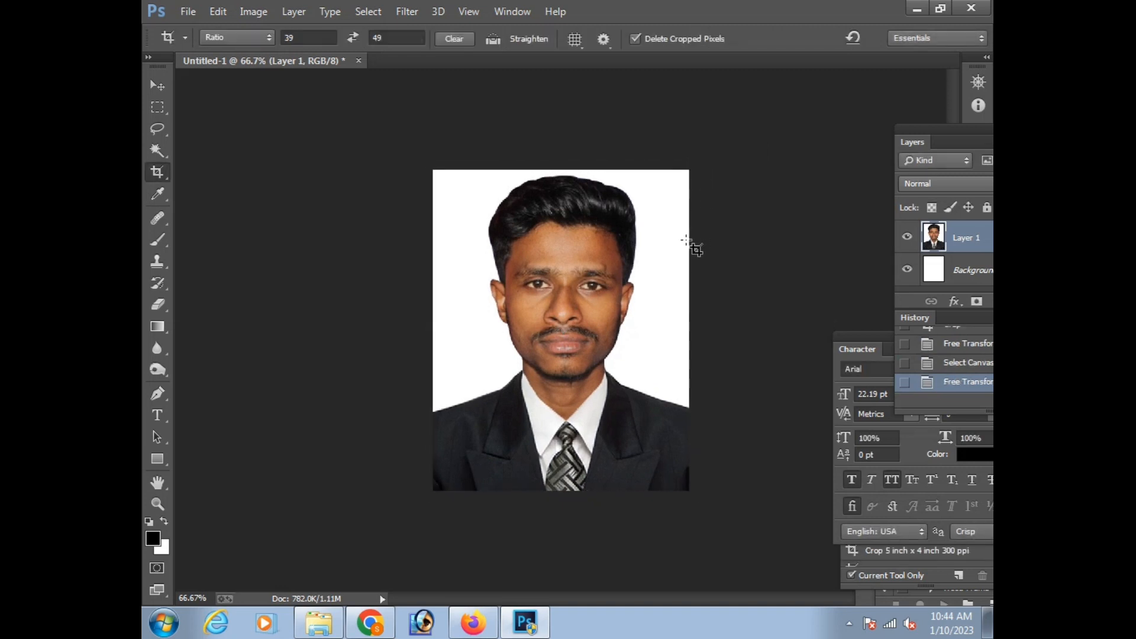
Nudge the portrait slightly left and down to center the man in the frame.
key("v")
key("Left")
key("Left")
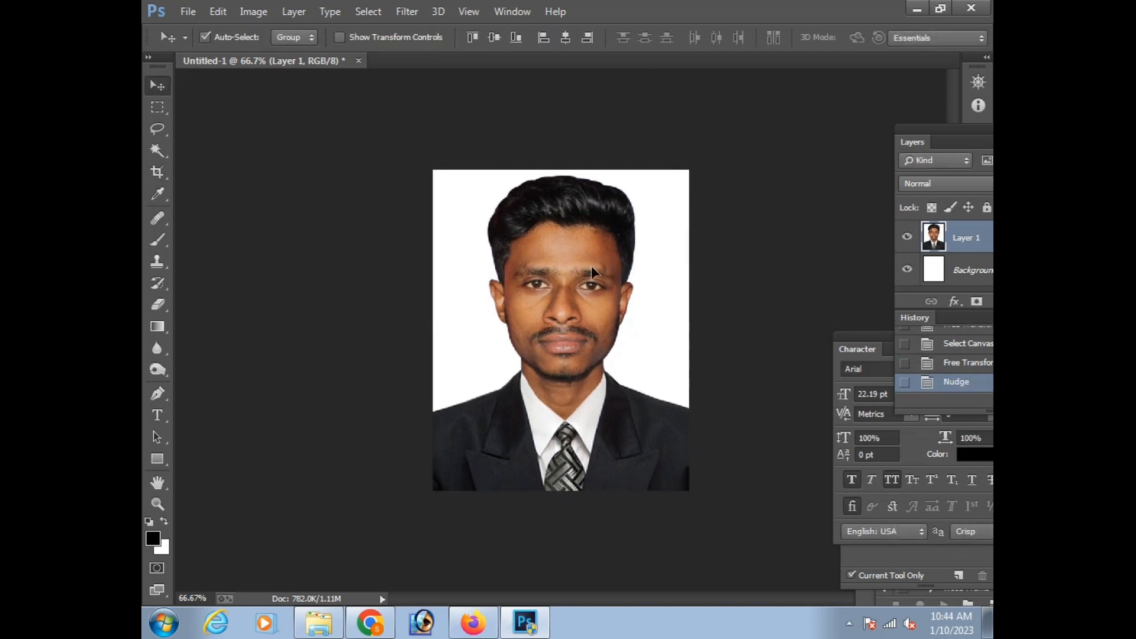
key("Down")
Erase the leftover fringe where the suit collar meets the neck on the image's left side, using a 6-pixel eraser at 100% opacity.
key("ctrl+space")
left_click(594, 379, "ctrl")
left_click(594, 378, "ctrl")
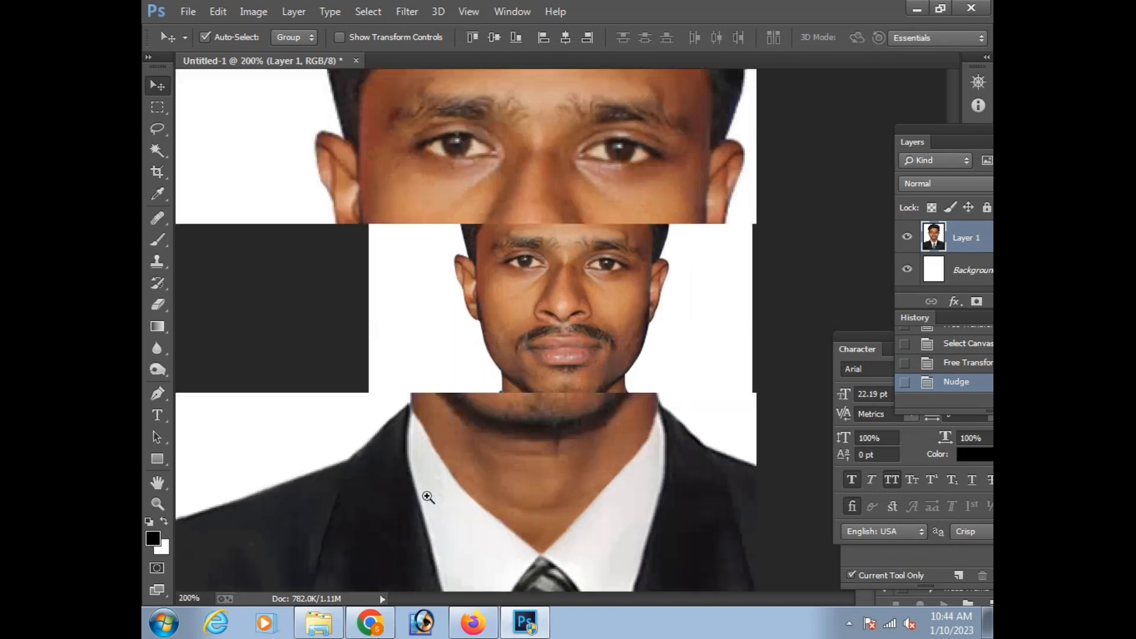
key("ctrl+space")
left_click(427, 494, "ctrl")
left_click(440, 416, "ctrl")
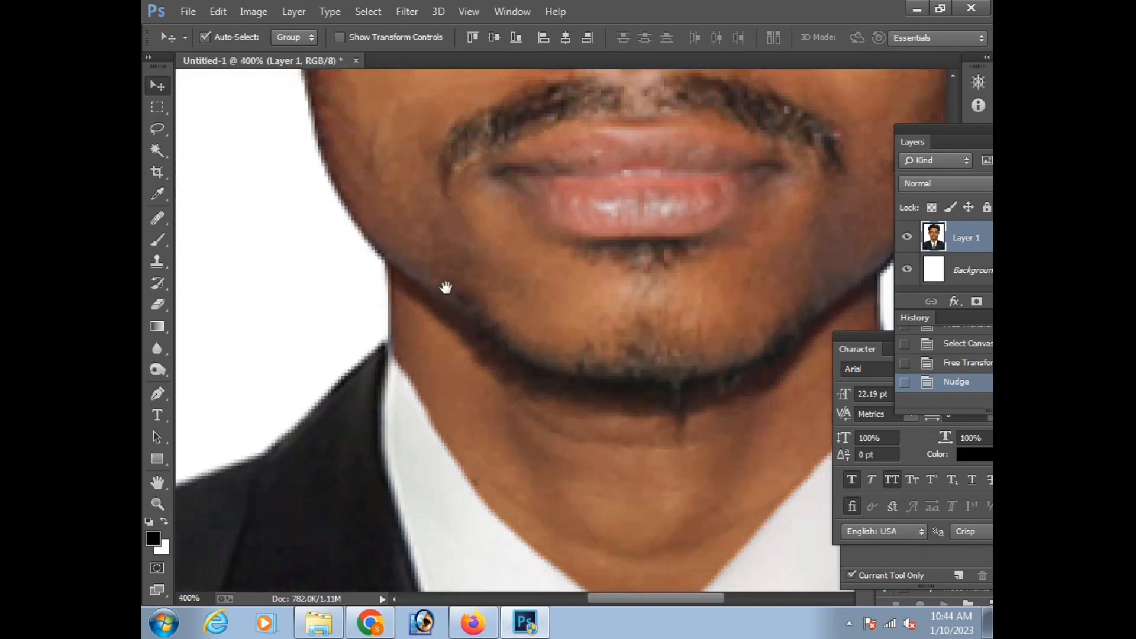
left_click(406, 330, "ctrl")
left_click(158, 306)
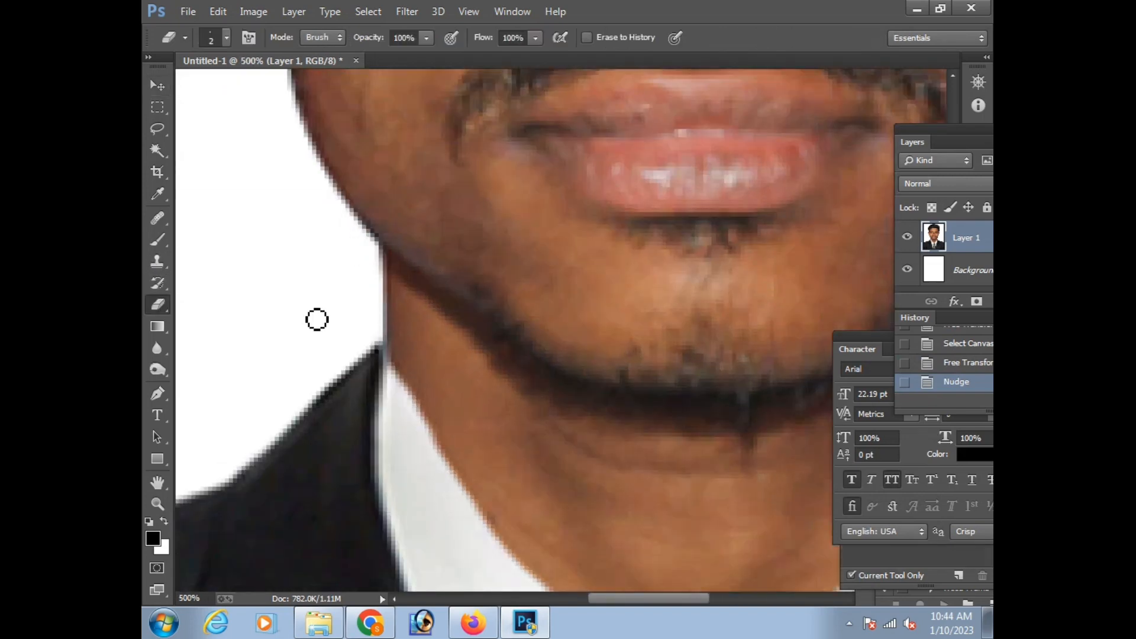
key("bracketright")
key("bracketright")
key("bracketright")
left_click_drag(368, 339, 362, 337)
left_click(363, 338)
Erase the leftover fringe beside the neck and collar on the image's right side.
left_click_drag(659, 290, 637, 288)
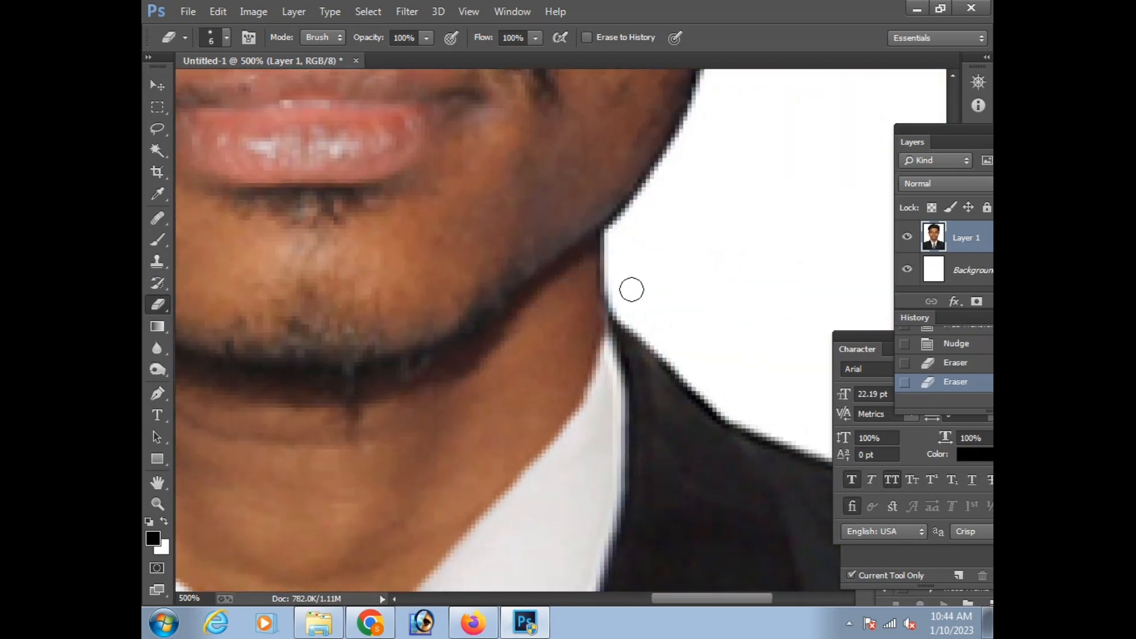
left_click(625, 305)
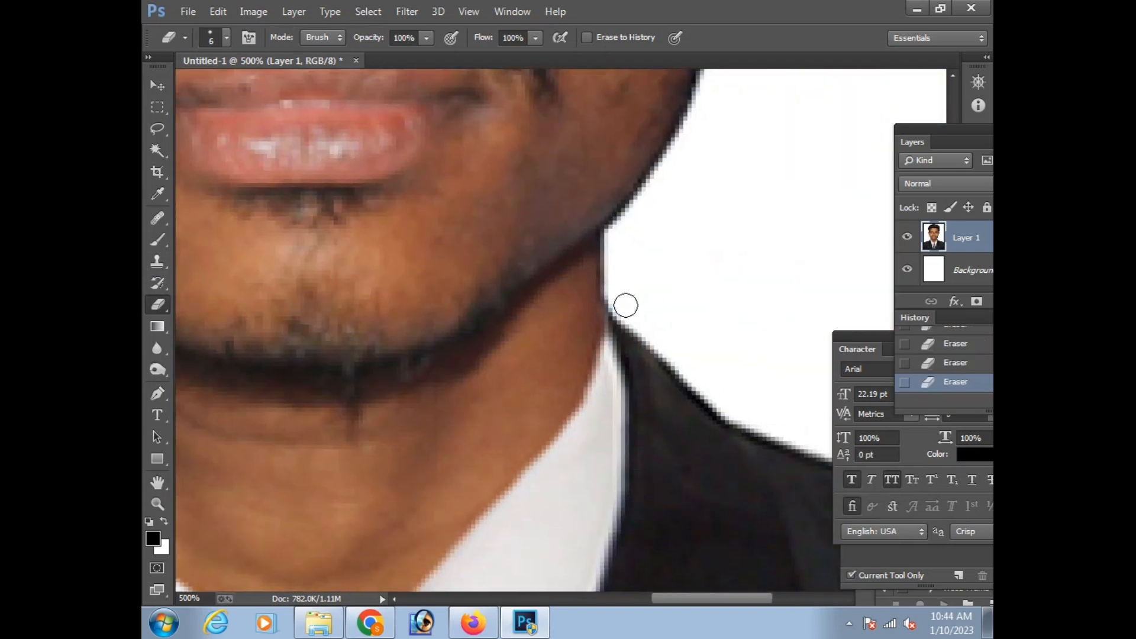
key("ctrl+0")
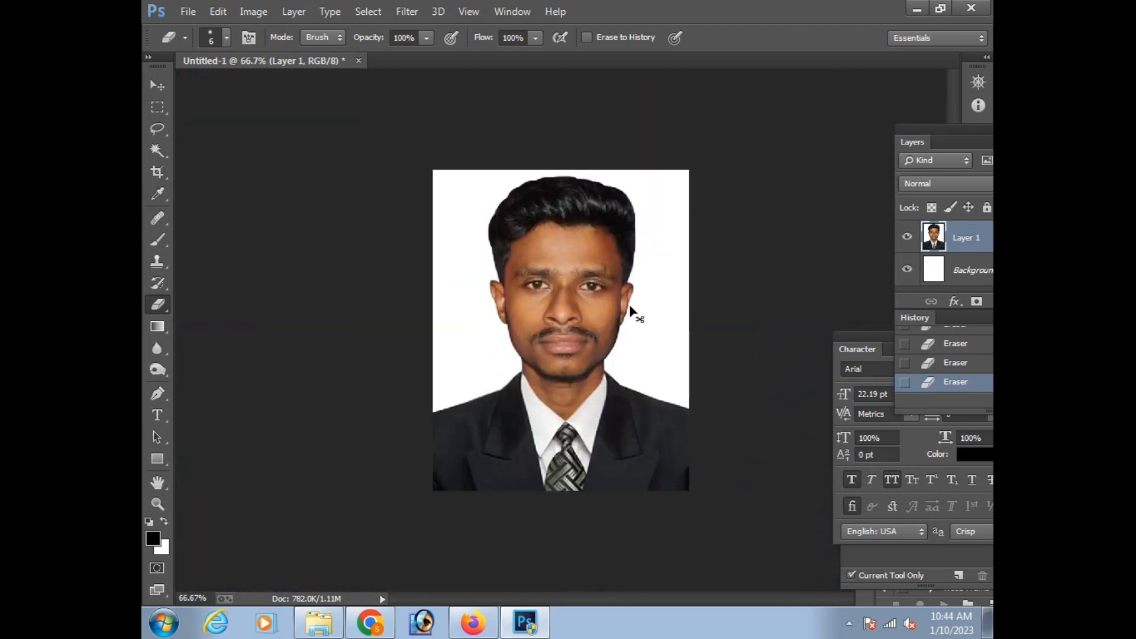
Shift the portrait layer's midtones slightly toward cooler tones with Color Balance.
key("ctrl+b")
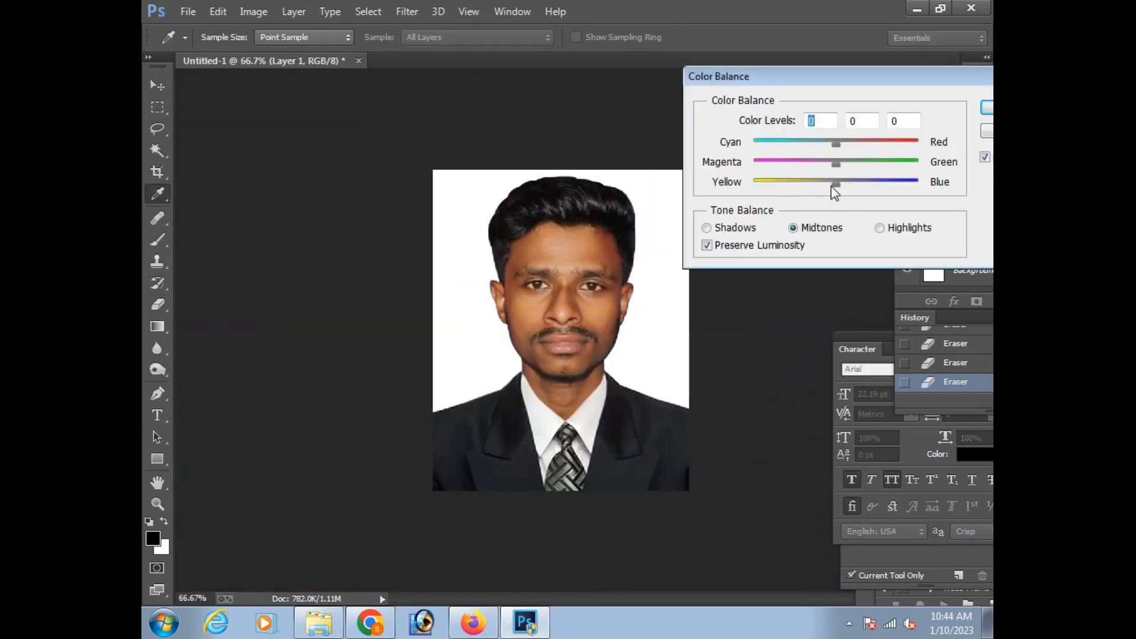
mouse_move(834, 192)
left_mouse_down()
mouse_move(811, 187)
mouse_move(835, 185)
left_mouse_up()
key("Return")
key("e")
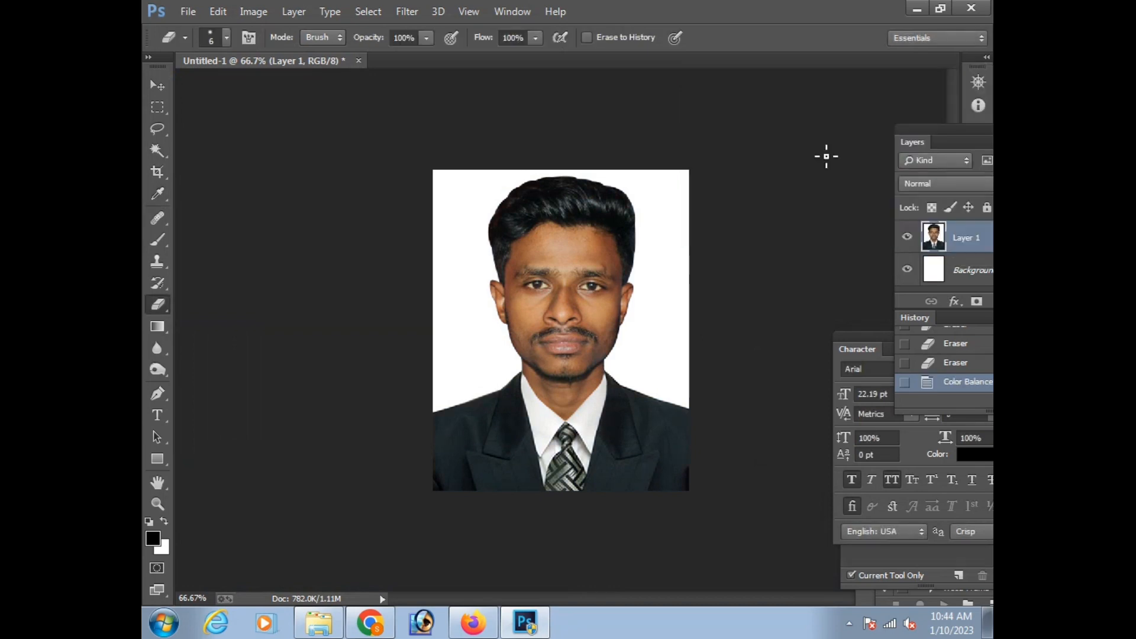
Start a Selective Color adjustment on the portrait and set Cyan to -23% for the Reds.
key("ctrl+plus")
left_click(689, 325, "ctrl")
left_click_drag(458, 268, 535, 358)
left_click(159, 149)
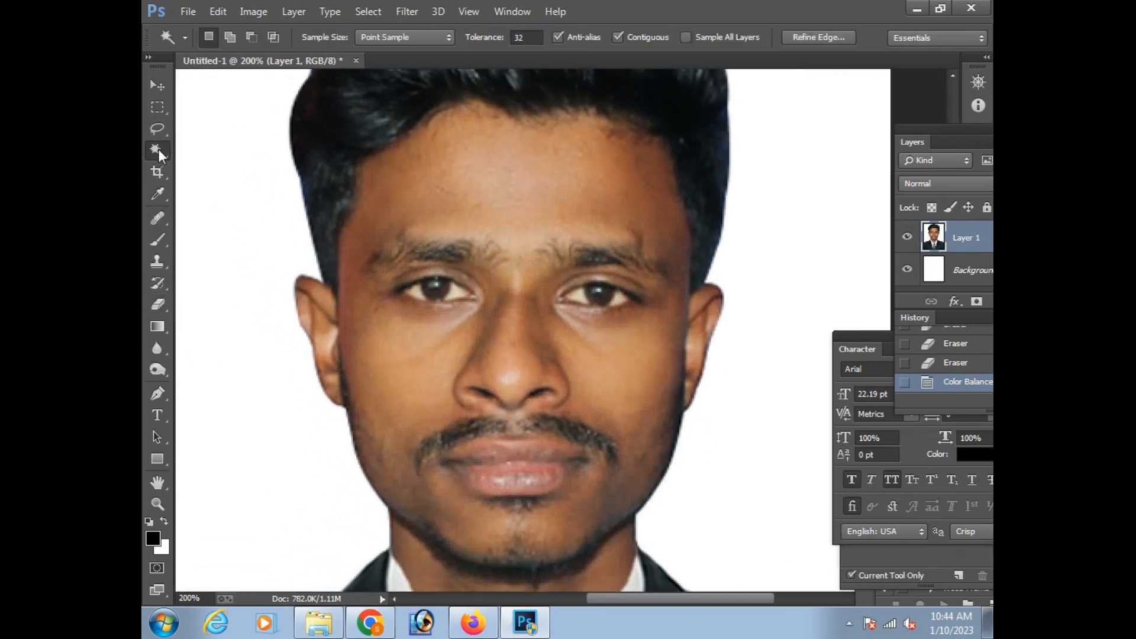
left_click(253, 11)
mouse_move(305, 54)
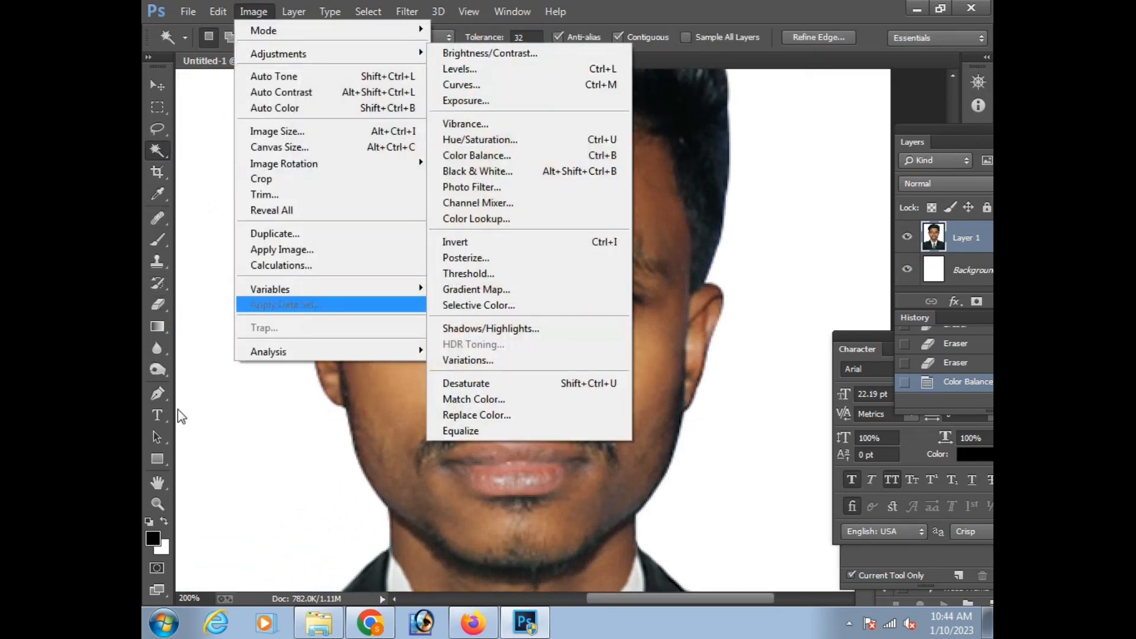
left_click(524, 306)
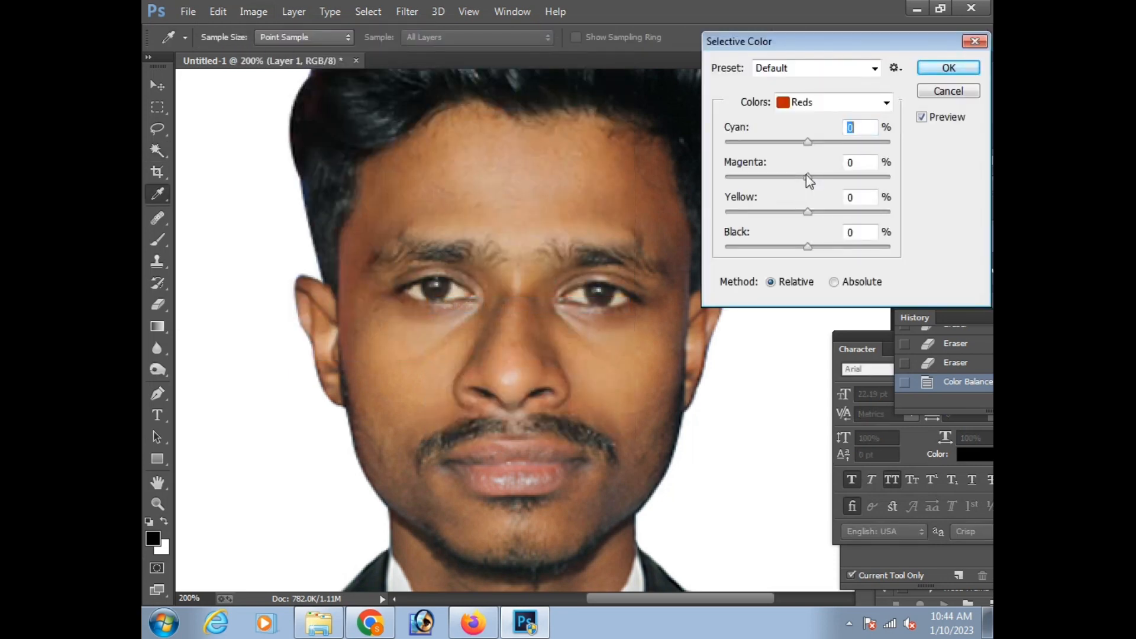
mouse_move(807, 142)
left_mouse_down()
mouse_move(774, 142)
mouse_move(820, 142)
mouse_move(789, 142)
left_mouse_up()
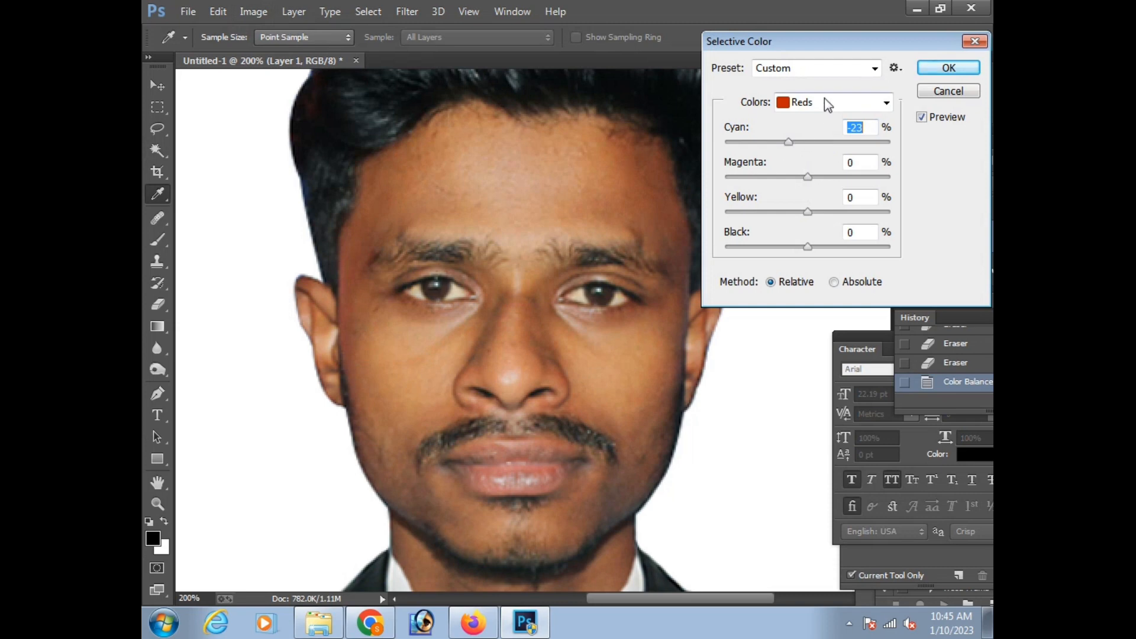
Set Yellow to -34% for the Yellows in the Selective Color adjustment and apply it.
left_click(828, 104)
left_click(810, 133)
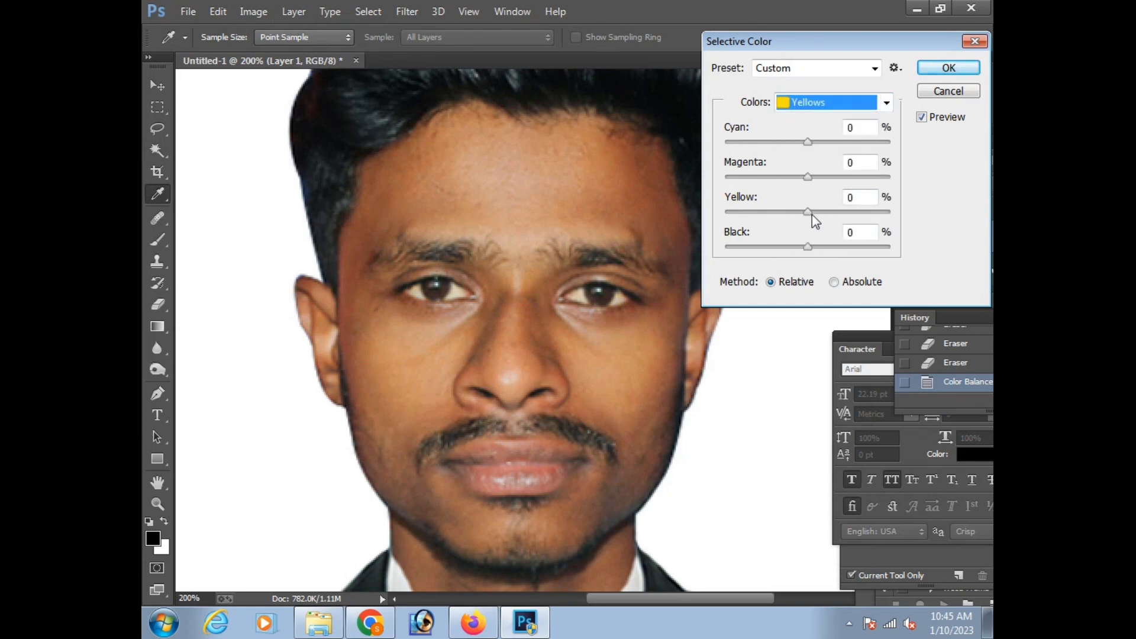
left_click_drag(816, 212, 779, 204)
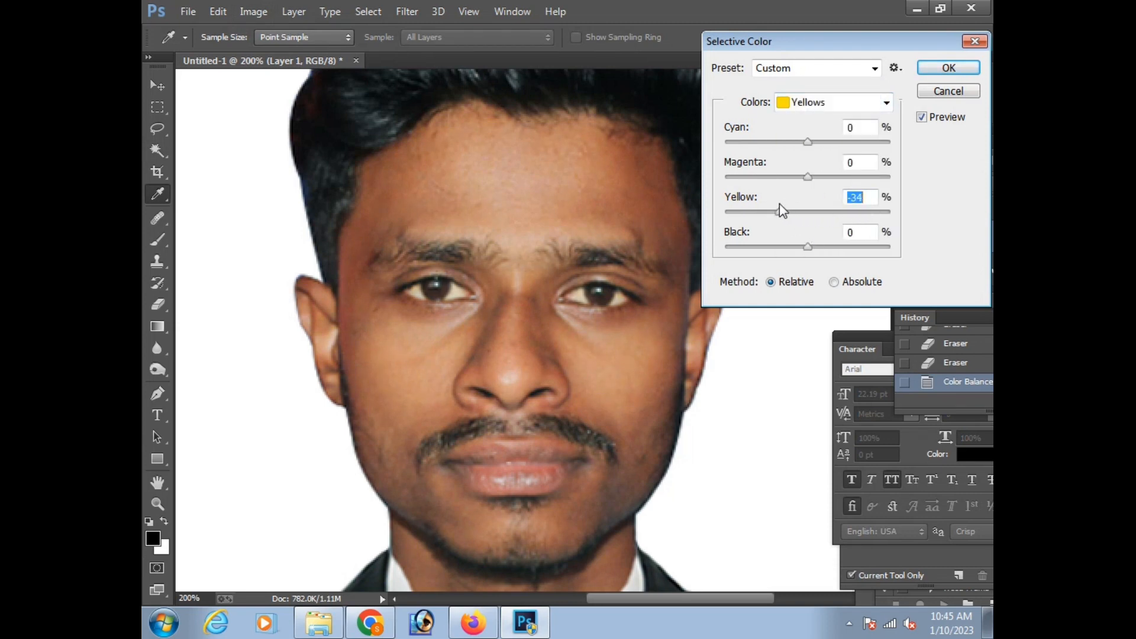
key("Return")
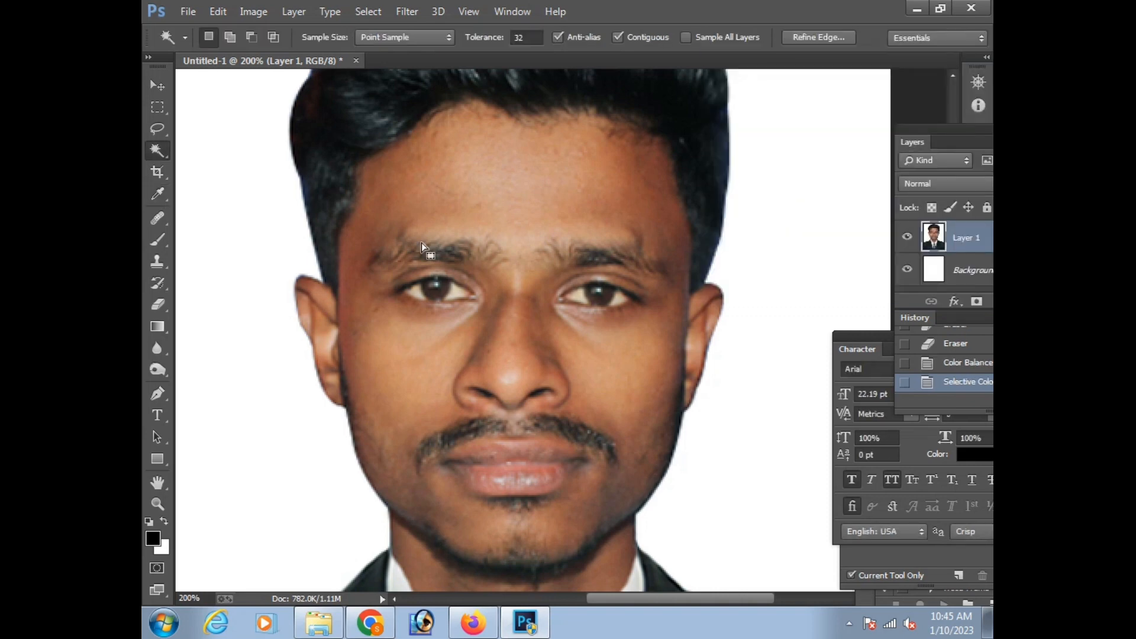
Select the darker skin along the face edges, jaw and upper neck with the Magic Wand at tolerance 32.
key("ctrl+d")
left_click(659, 444)
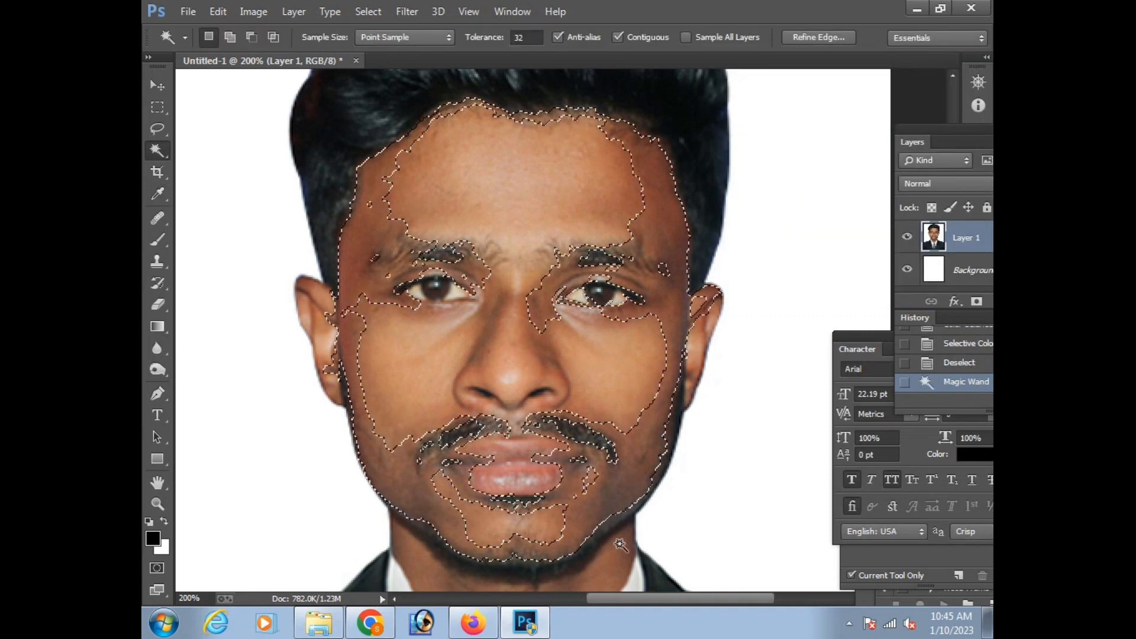
scroll(619, 544, "down", 3)
left_click(629, 412)
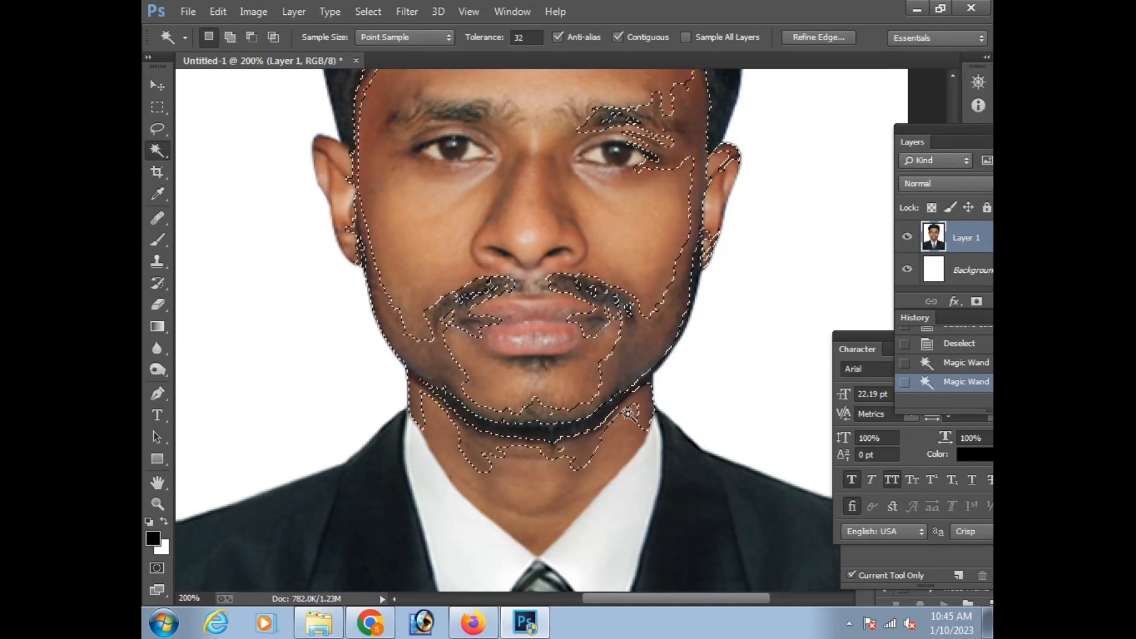
Try feathering the dark-skin selection by 15 pixels.
right_click(589, 204)
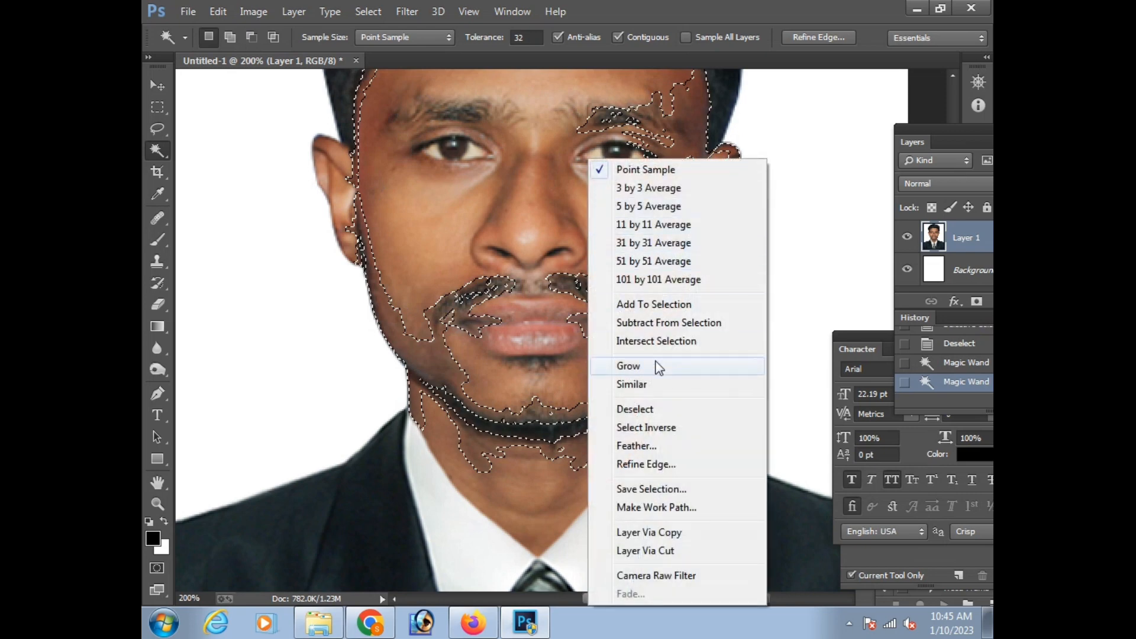
left_click(637, 446)
type("15")
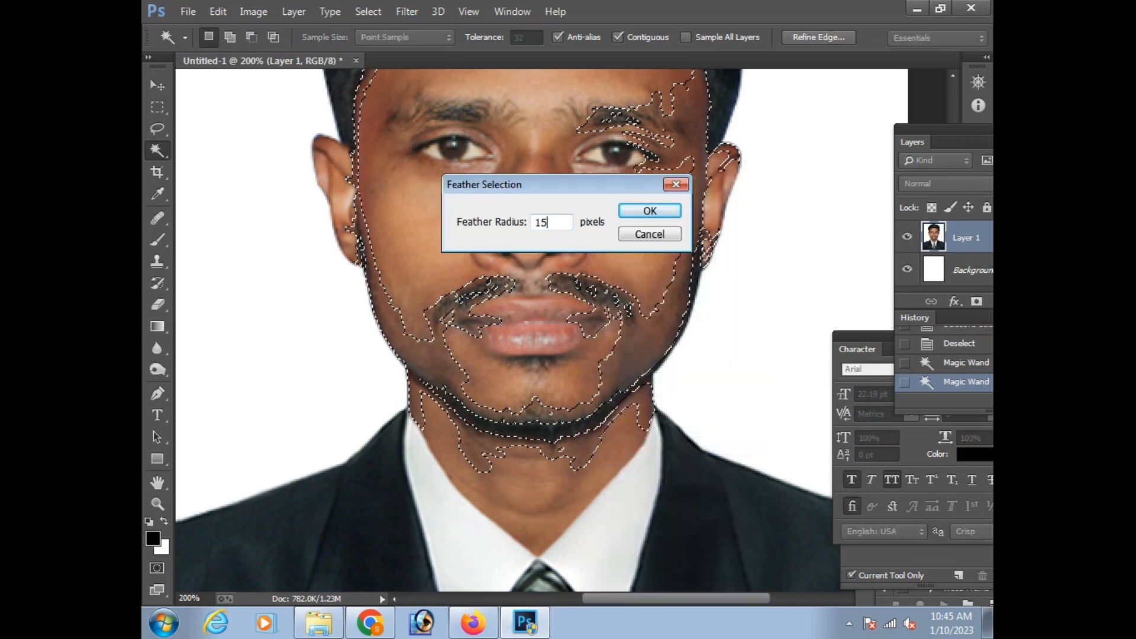
key("Return")
key("ctrl+z")
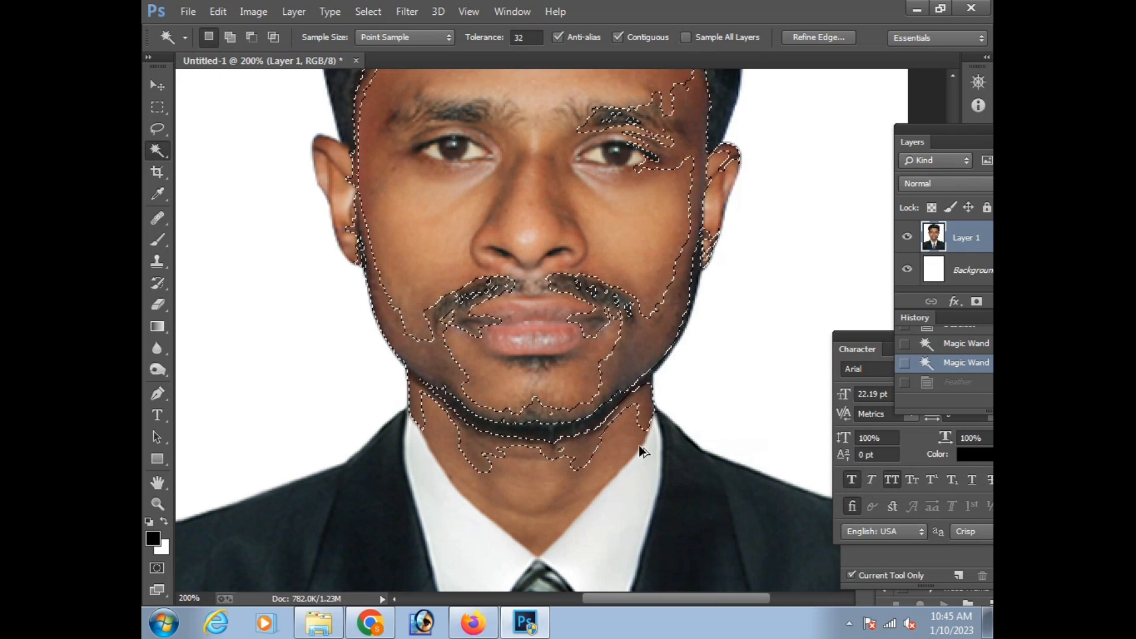
Feather the dark-skin selection by 5 pixels.
right_click(640, 188)
left_click(718, 444)
type("5")
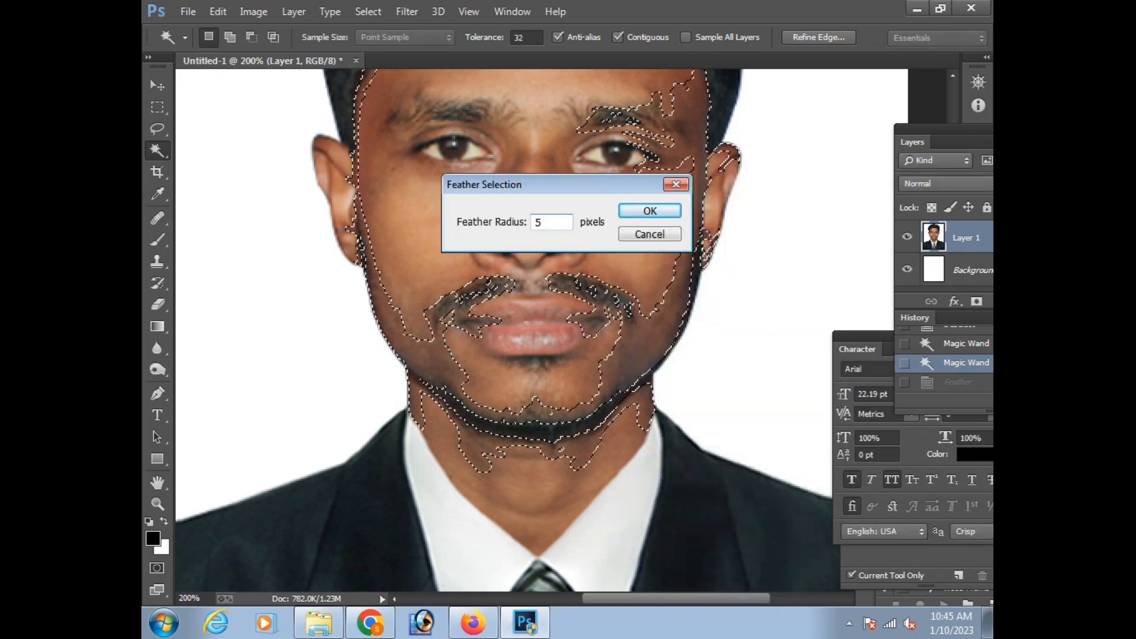
key("Return")
Lighten the selected dark skin slightly with a Curves adjustment, then deselect.
key("ctrl+m")
left_click_drag(827, 241, 828, 225)
key("Return")
key("ctrl+d")
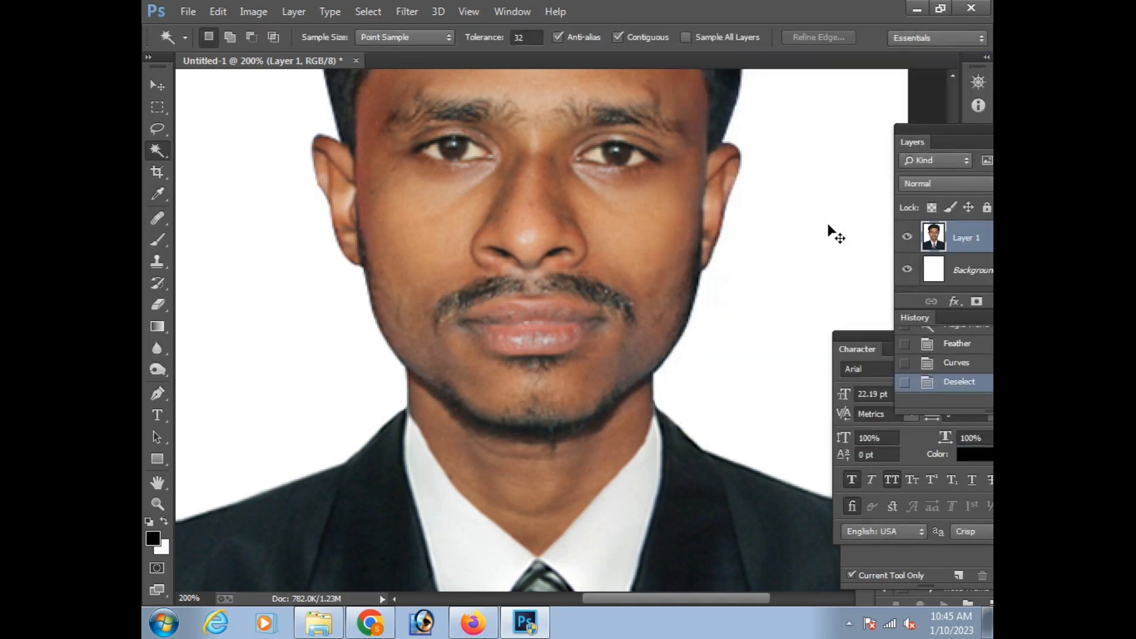
Sample a light skin tone from the forehead and brush it softly under the eyes at size 35 with 15% opacity and flow.
key("ctrl+minus")
left_click(641, 266, "ctrl")
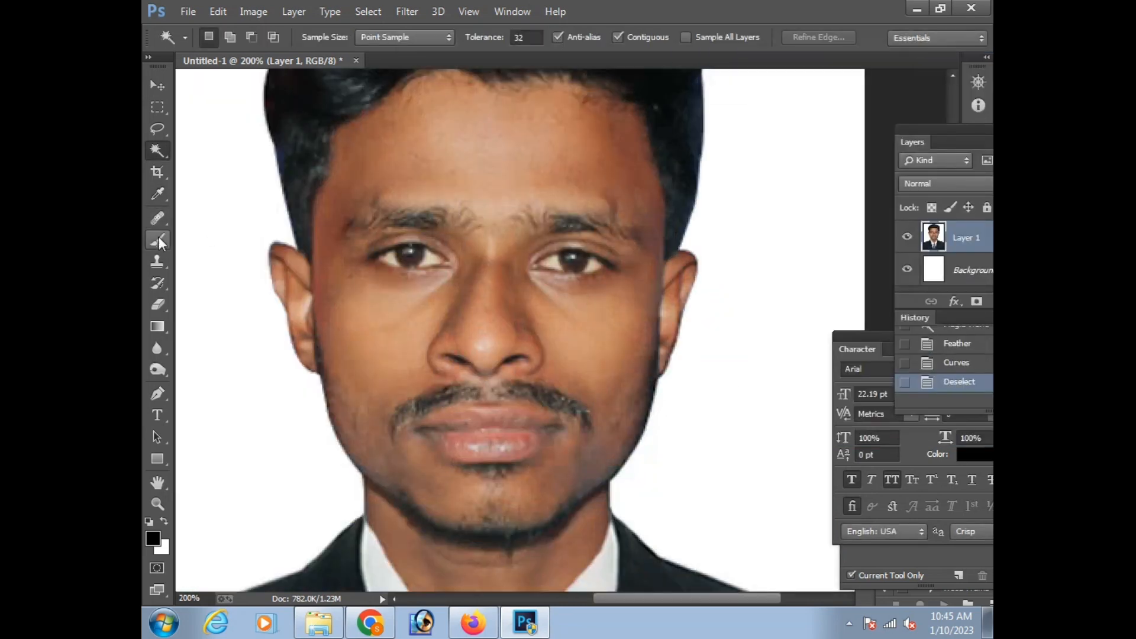
left_click(158, 240)
left_click_drag(496, 150, 550, 269)
left_click(547, 276, "alt")
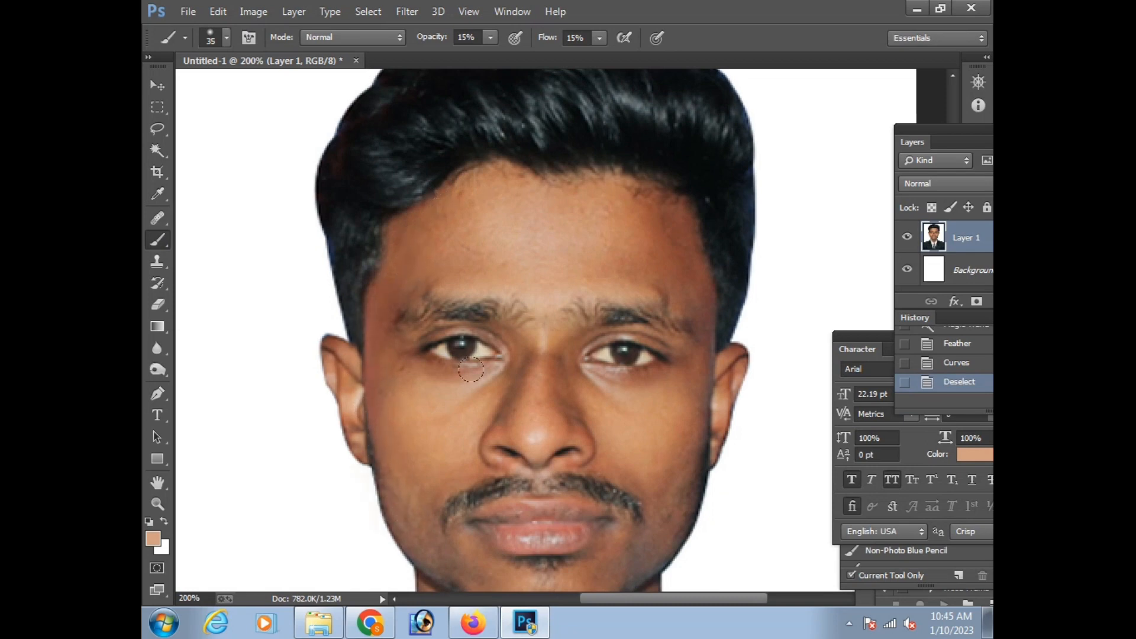
left_click_drag(475, 414, 485, 396)
left_click_drag(577, 397, 532, 287)
Sample skin tones from the face and brush them softly over the cheeks, jaw and neck to even out the complexion.
left_click(593, 307, "alt")
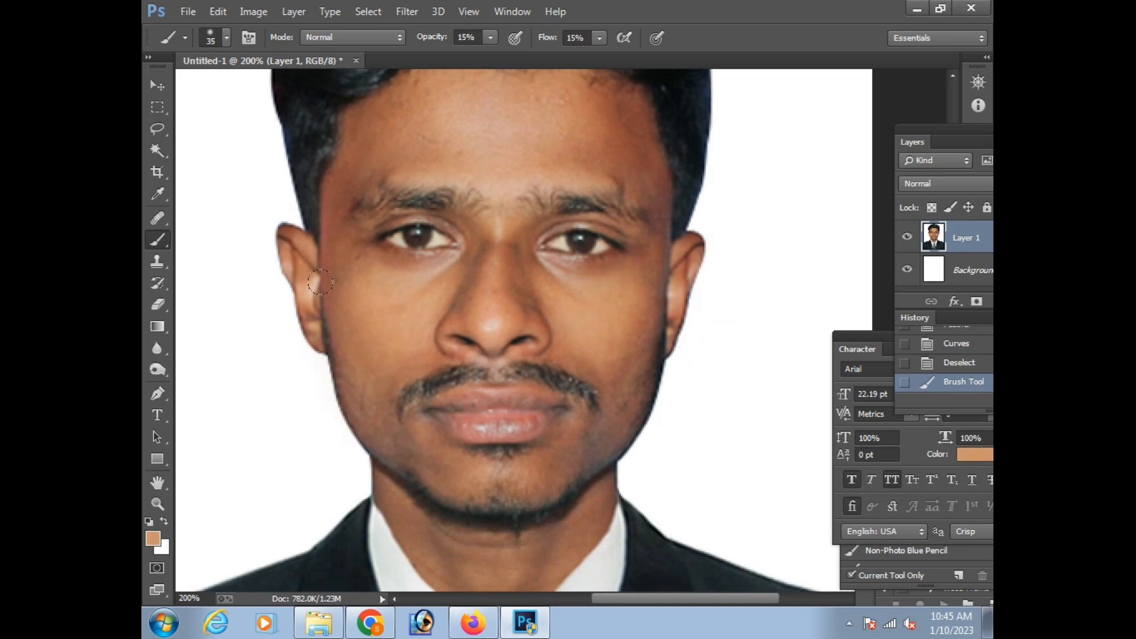
left_click(554, 478)
left_click_drag(554, 478, 568, 337)
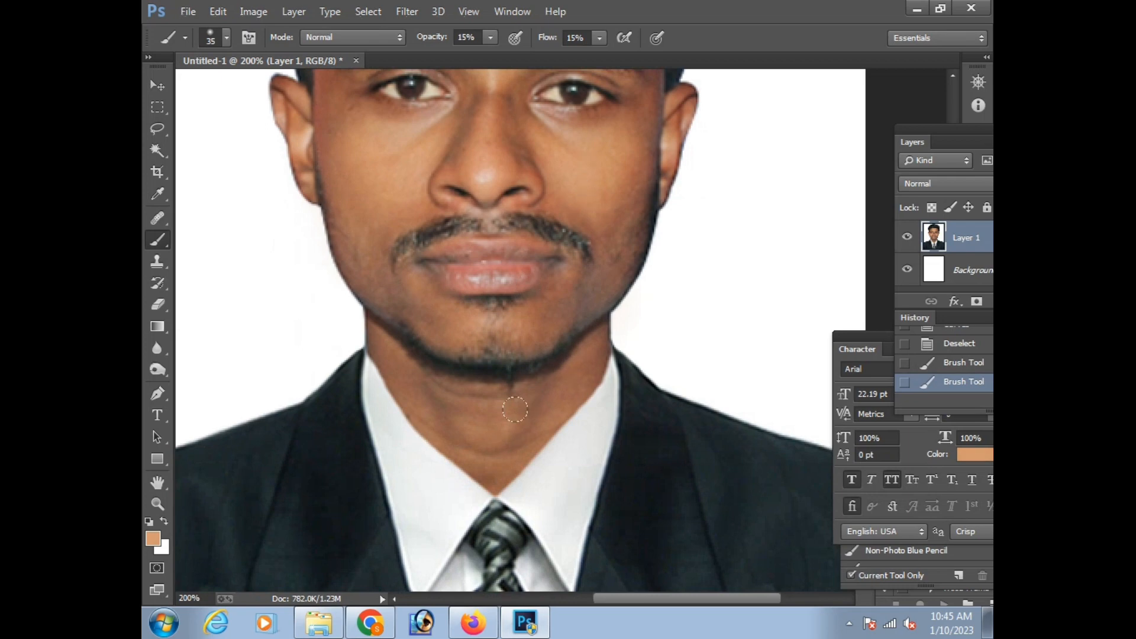
left_click_drag(568, 361, 556, 370)
left_click_drag(610, 173, 598, 268)
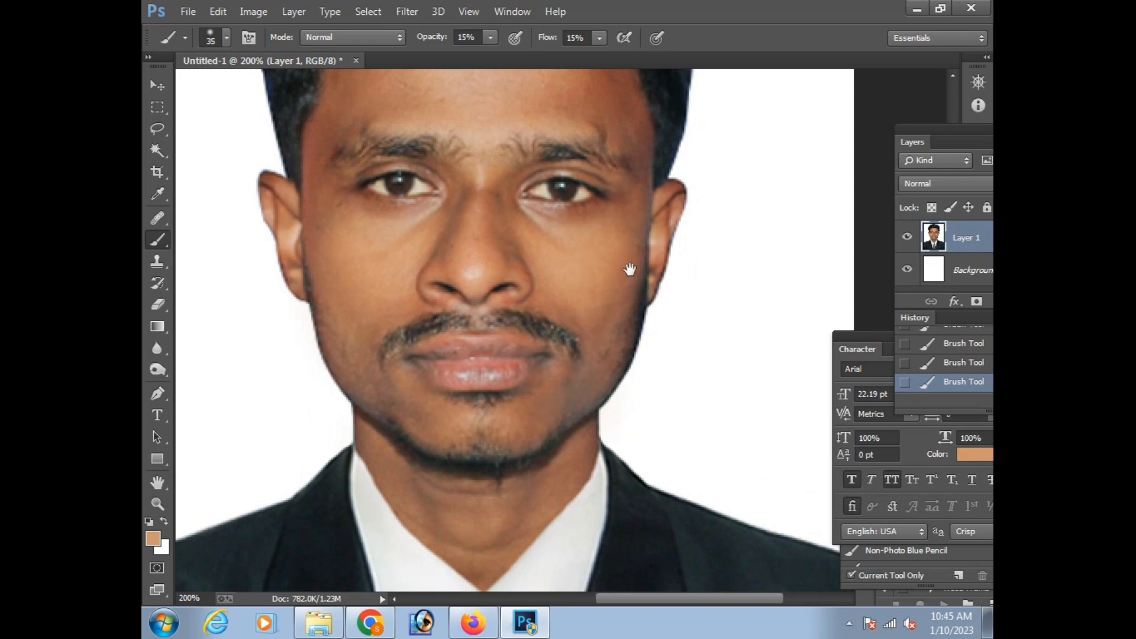
left_click_drag(629, 266, 591, 304)
left_click_drag(630, 269, 639, 307)
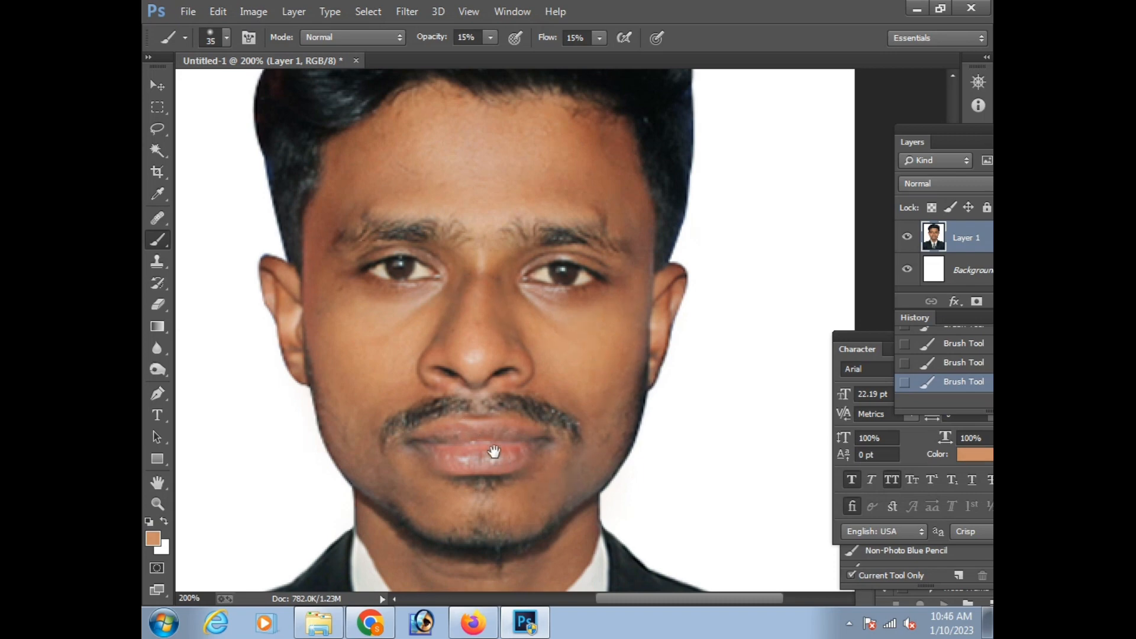
scroll(392, 256, "down", 3)
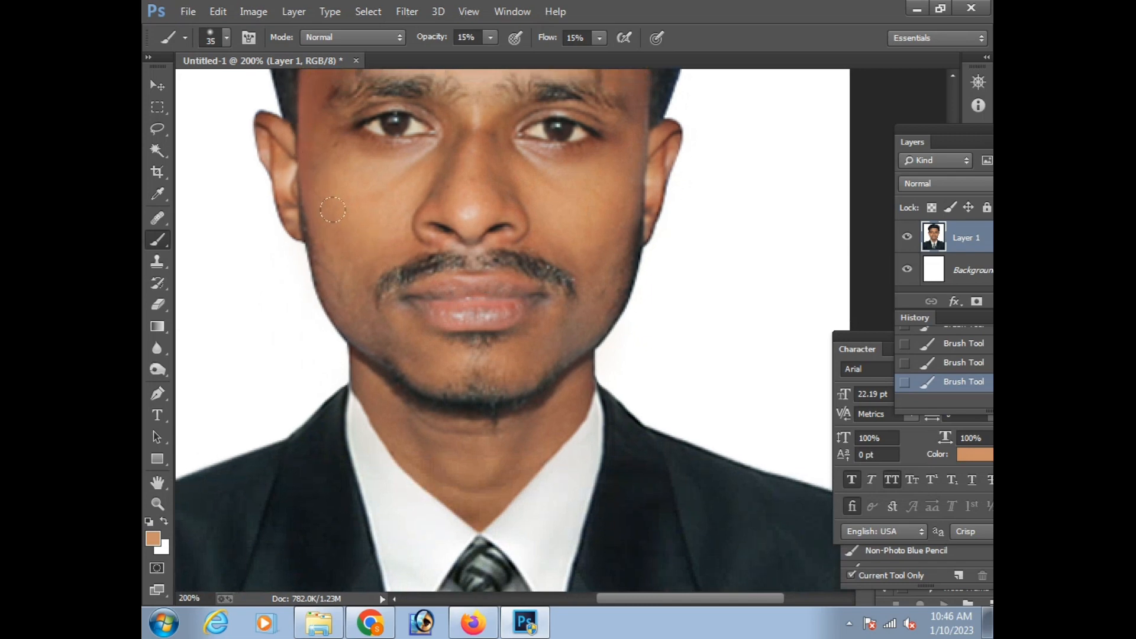
scroll(537, 431, "up", 3)
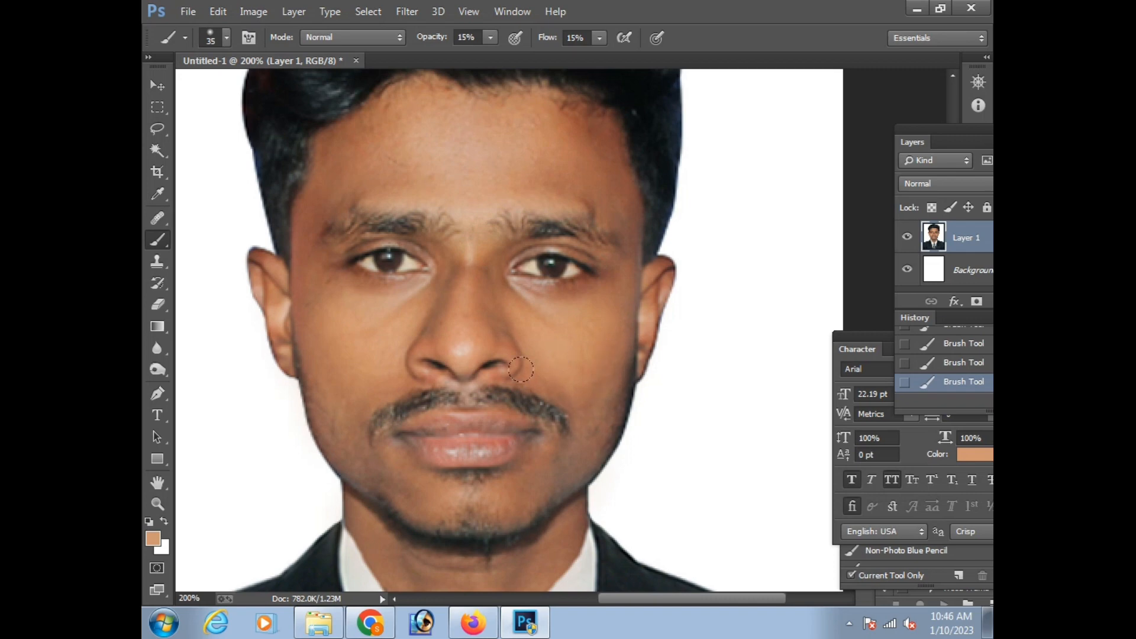
Brighten the whole portrait layer with an RGB Curves adjustment mapping input 115 to output 137.
key("ctrl+m")
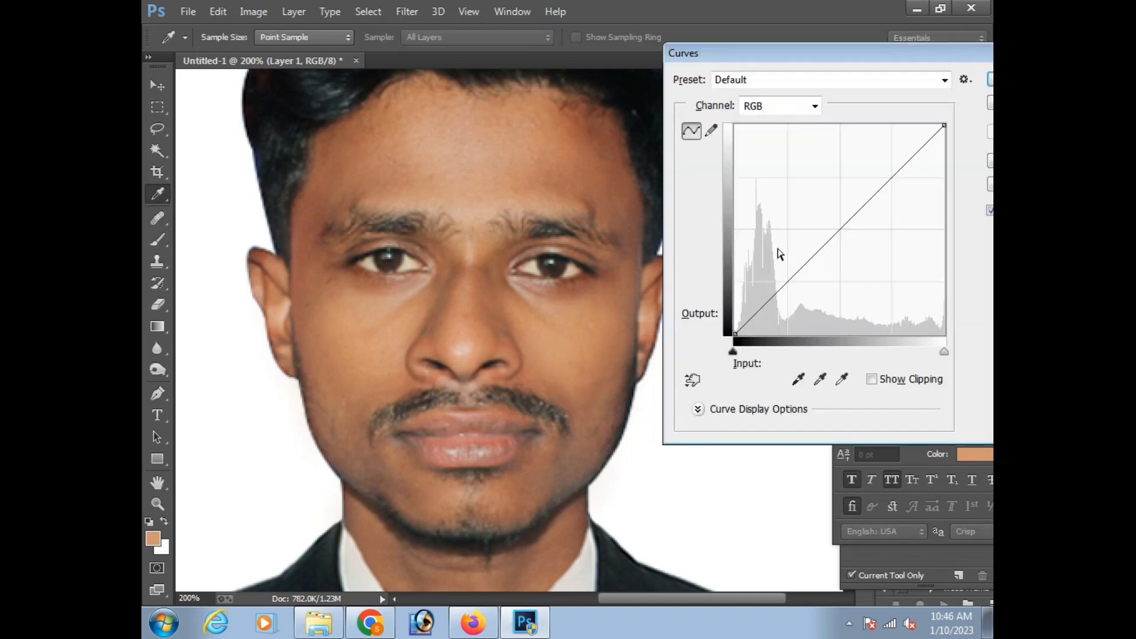
left_click(827, 220)
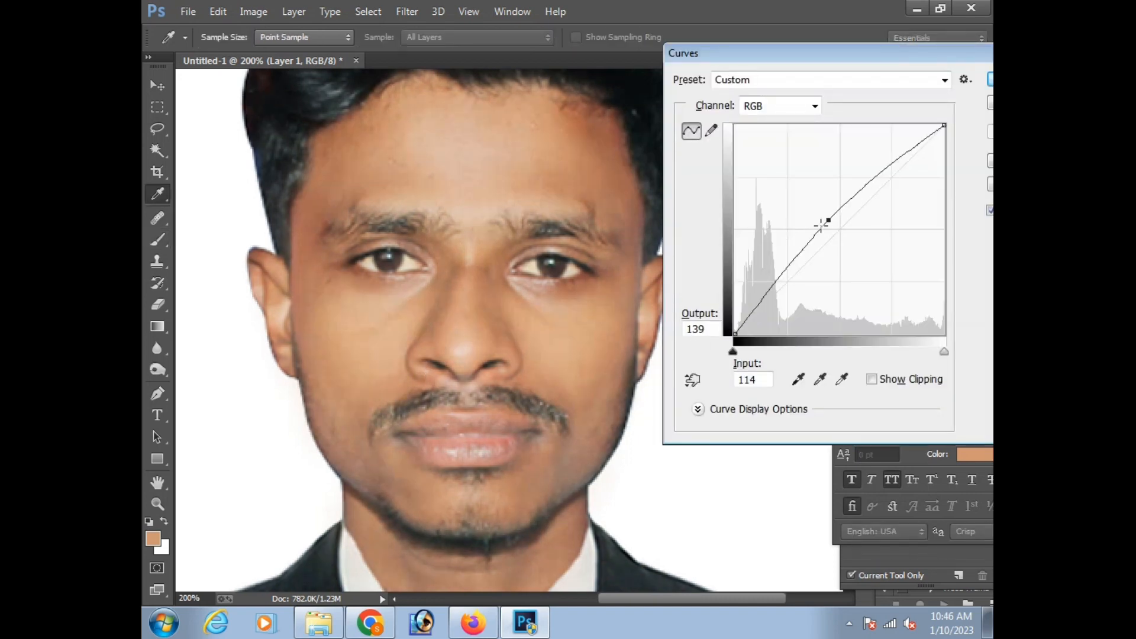
left_click_drag(828, 224, 830, 227)
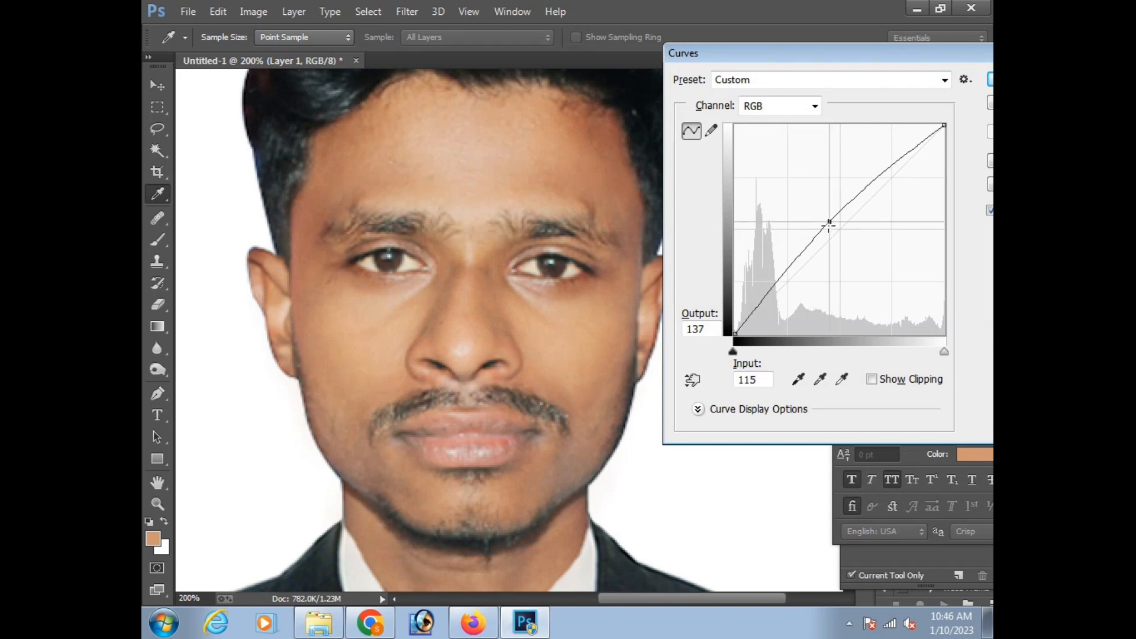
key("Return")
key("ctrl+minus")
key("ctrl+minus")
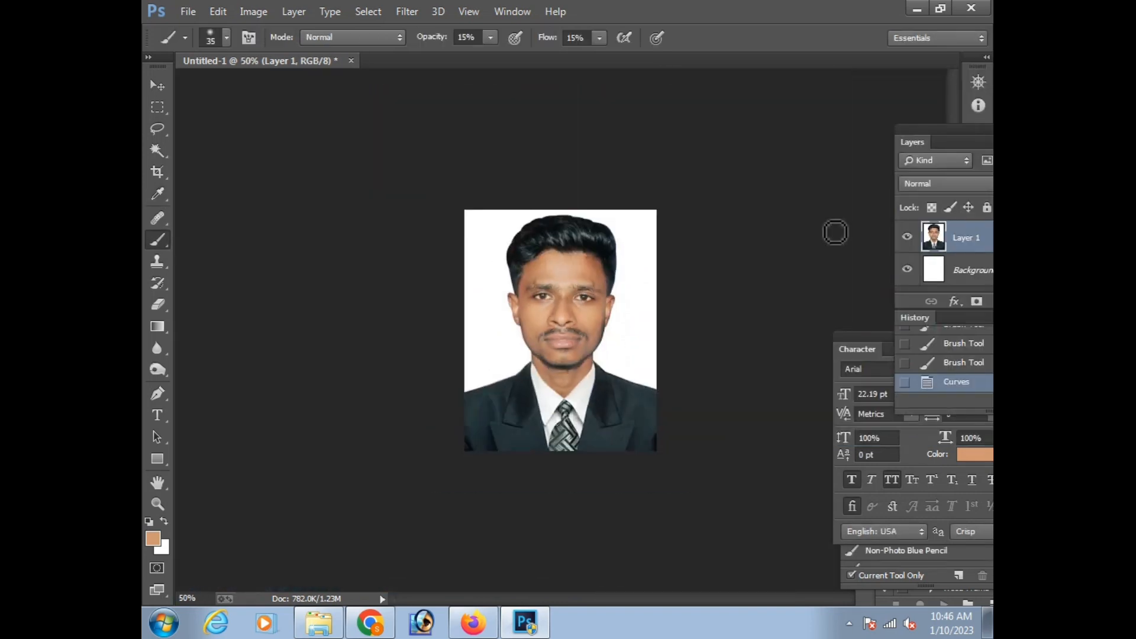
left_click(647, 264)
left_click(648, 264)
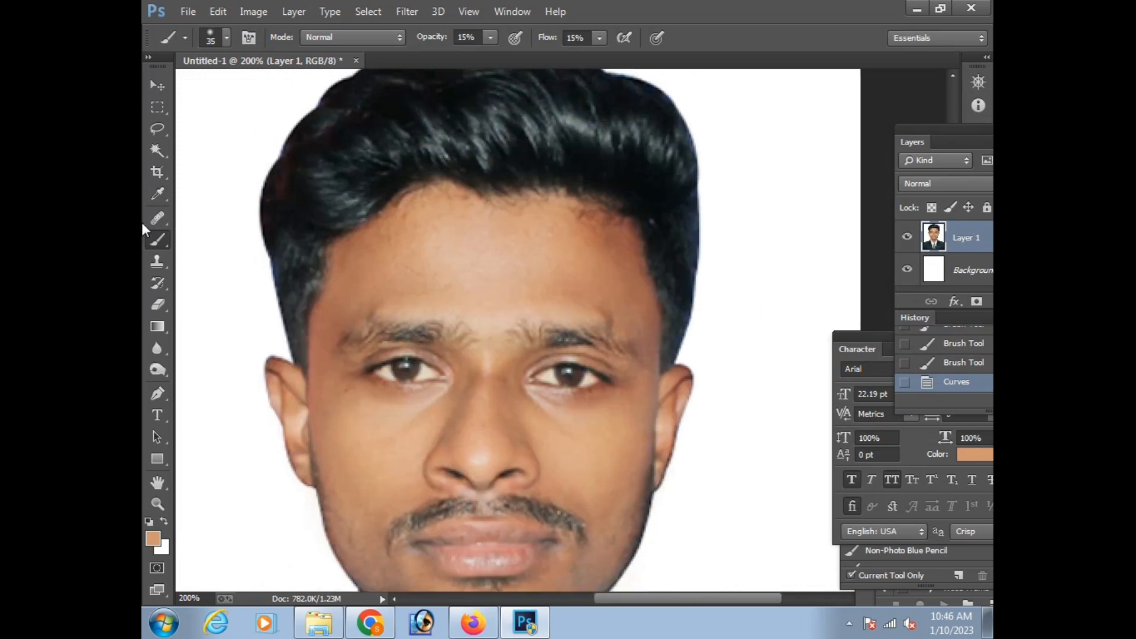
Sample a light skin tone from the forehead and brush it softly over the cheek and chin.
left_click(520, 261, "alt")
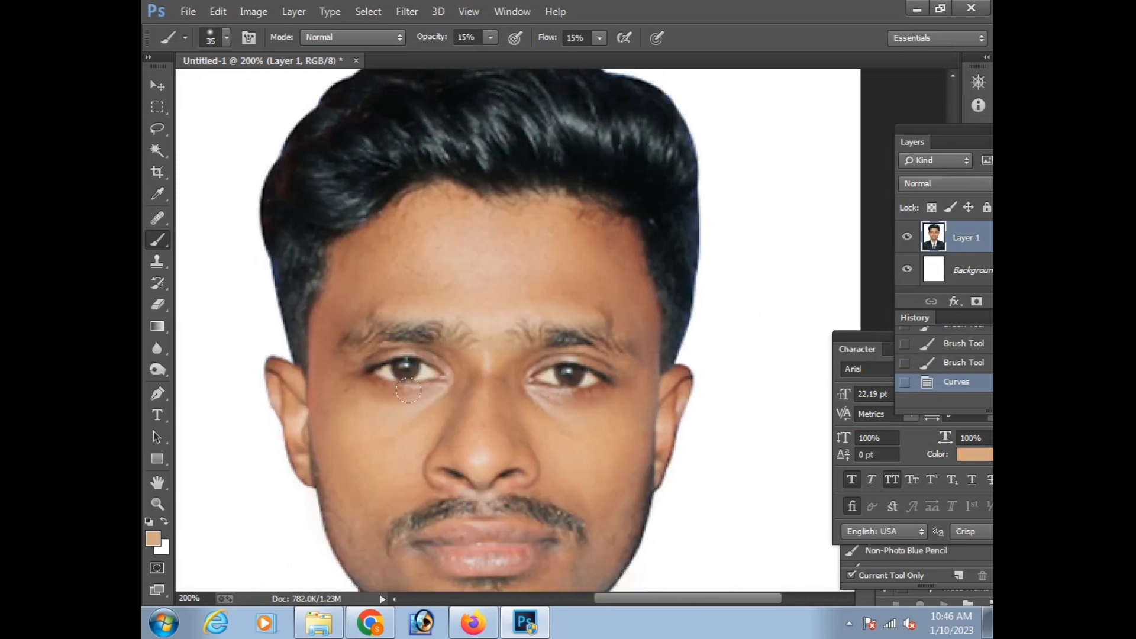
left_click(305, 404)
scroll(400, 300, "down", 3)
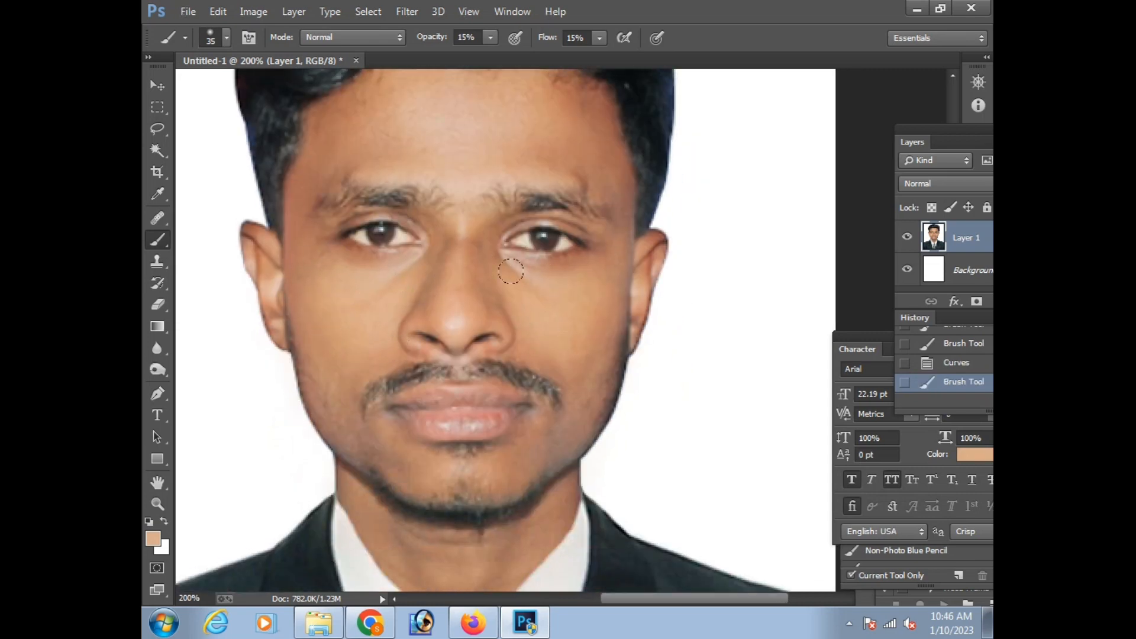
mouse_move(465, 454)
left_mouse_down()
mouse_move(563, 432)
mouse_move(463, 574)
left_mouse_up()
key("ctrl+minus")
key("ctrl+minus")
left_click(664, 285, "ctrl")
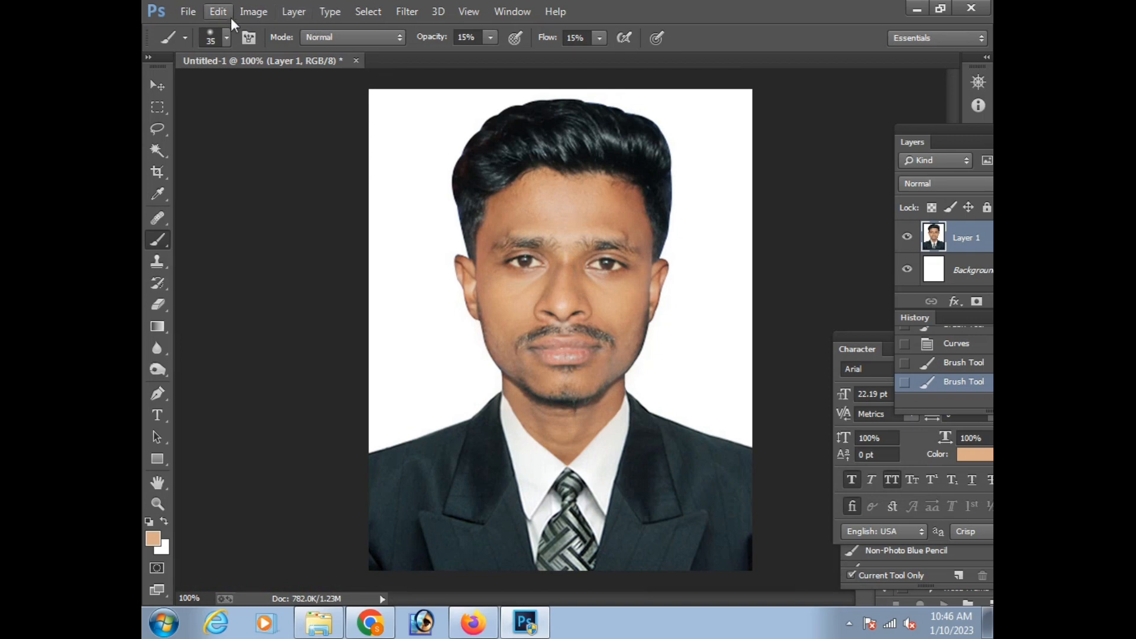
Adjust the midtones of the portrait layer with a Color Balance adjustment, keeping luminosity preserved.
left_click(253, 12)
mouse_move(330, 11)
left_click(783, 119)
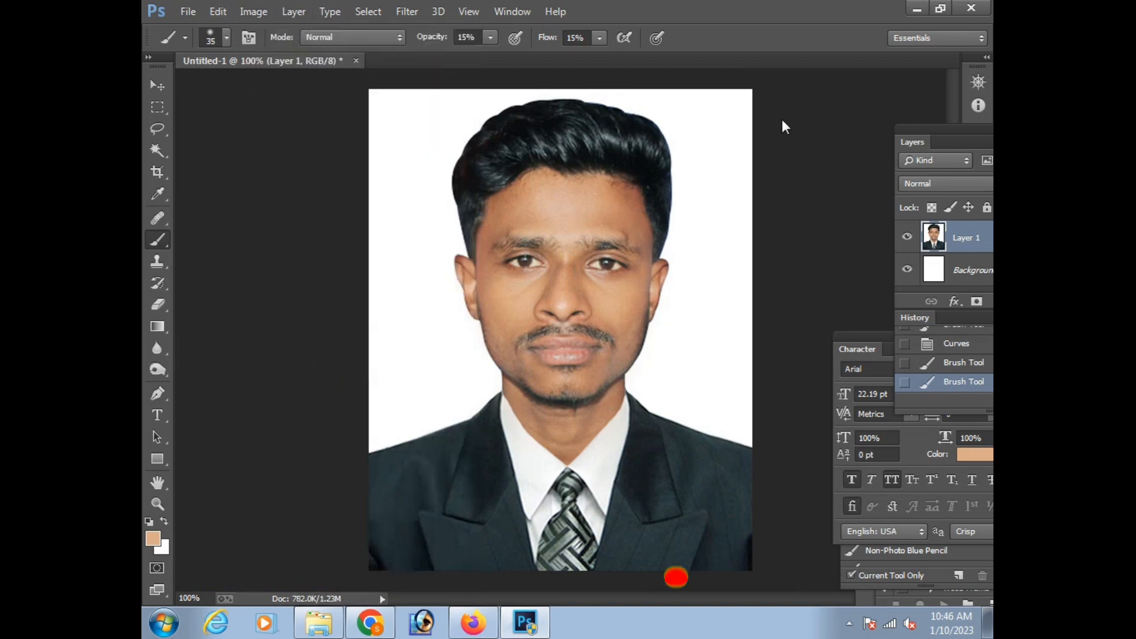
key("ctrl+b")
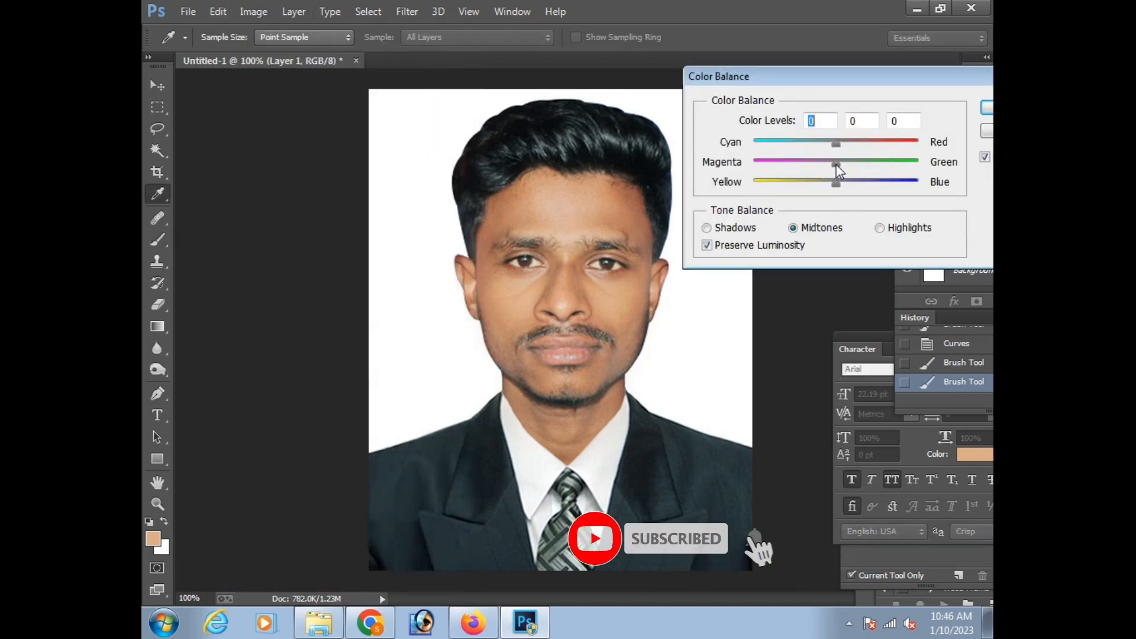
mouse_move(837, 169)
left_mouse_down()
mouse_move(854, 165)
mouse_move(836, 164)
mouse_move(847, 181)
mouse_move(837, 182)
left_mouse_up()
left_click(986, 109)
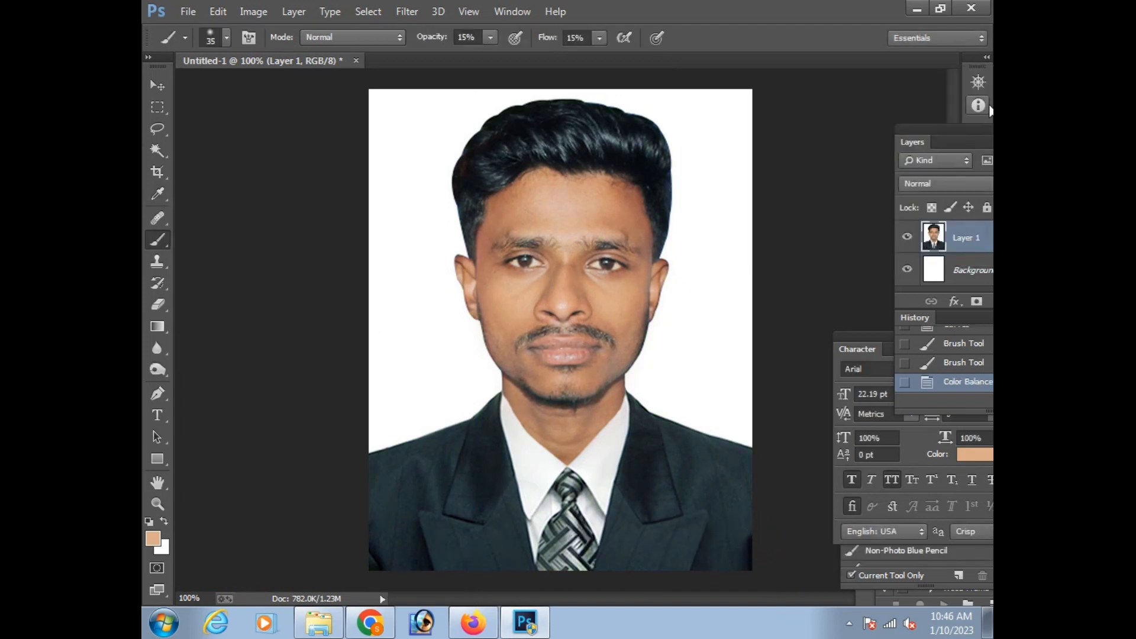
Reduce the portrait's contrast to -25 with a Brightness/Contrast adjustment, leaving brightness at 0.
left_click(253, 11)
mouse_move(279, 52)
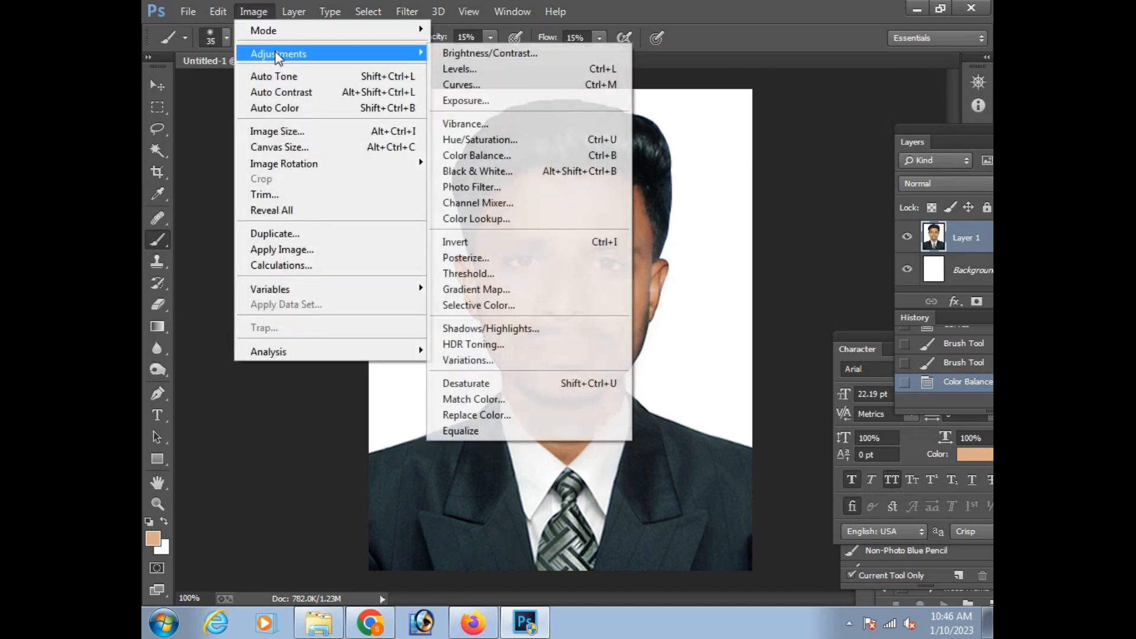
left_click(473, 49)
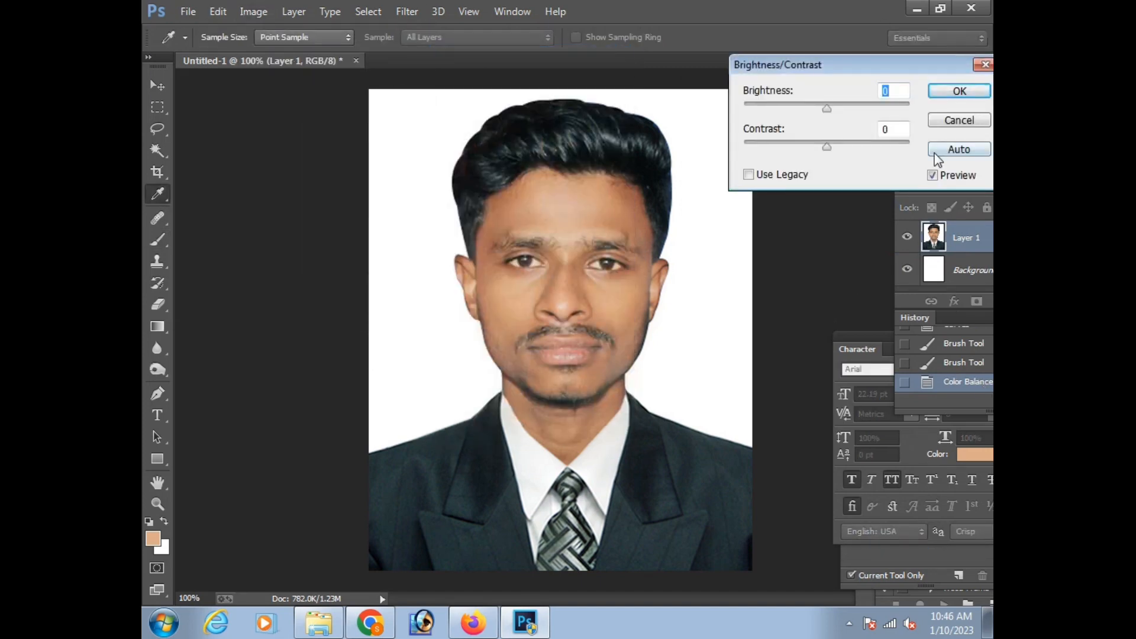
left_click_drag(827, 109, 786, 149)
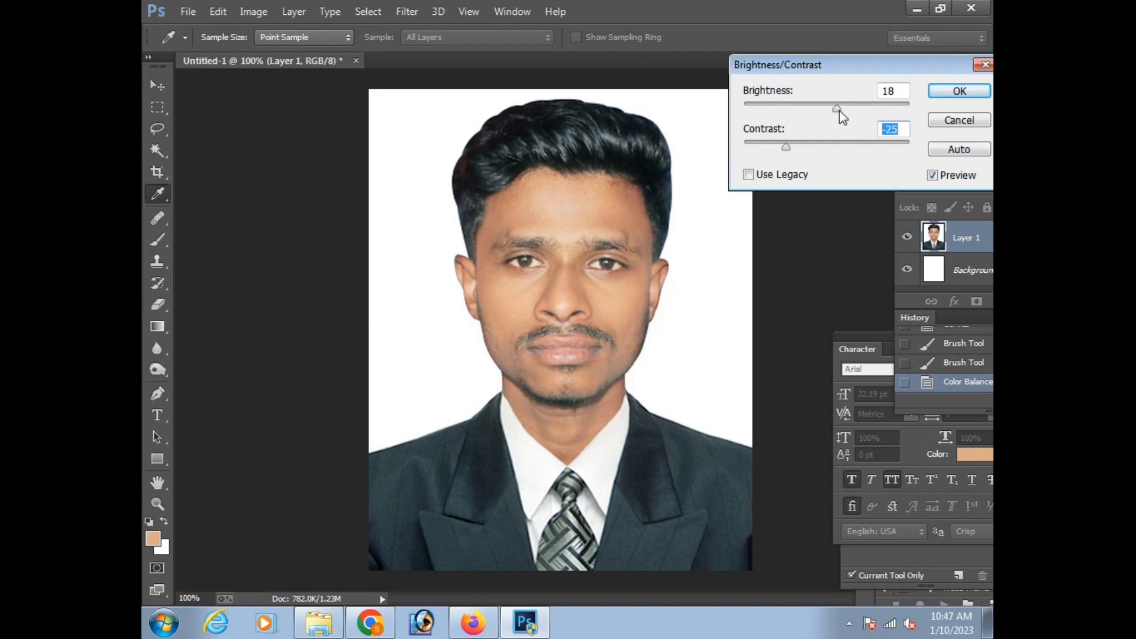
left_click_drag(840, 110, 828, 109)
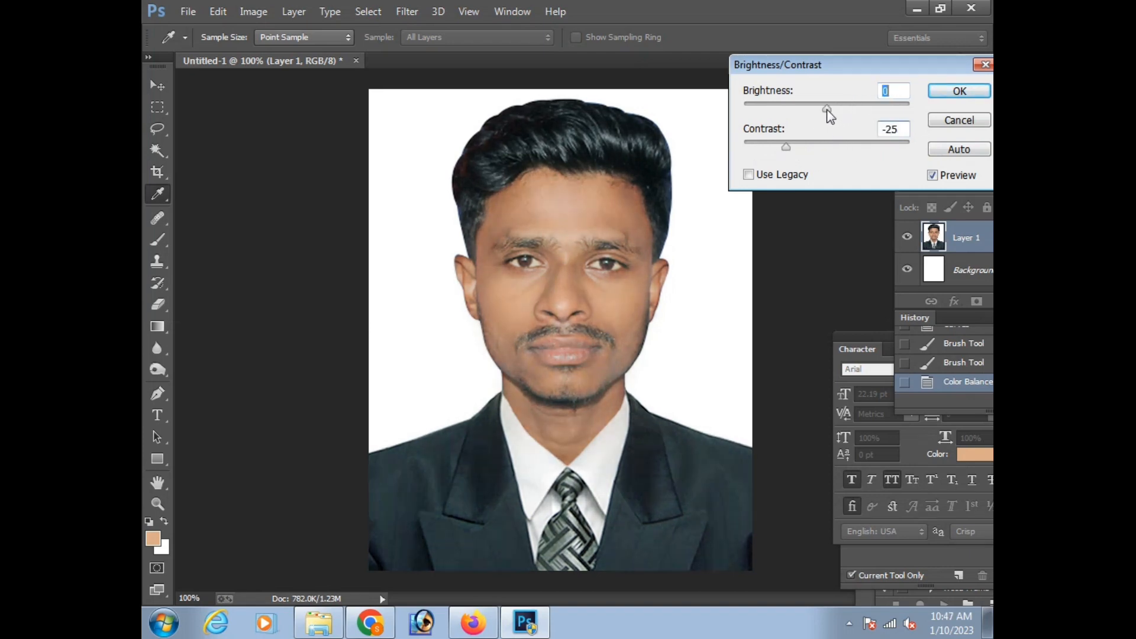
key("Return")
key("b")
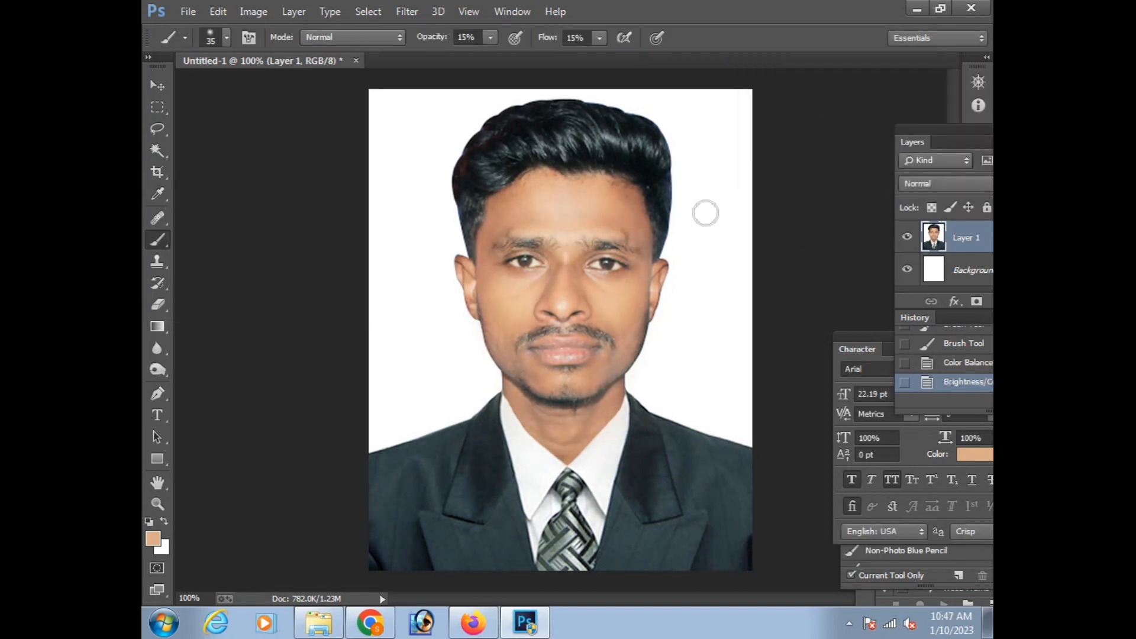
Apply the Portraiture filter to the portrait with the skin tones mask set to saturation 40 and luminance 39.
left_click(407, 11)
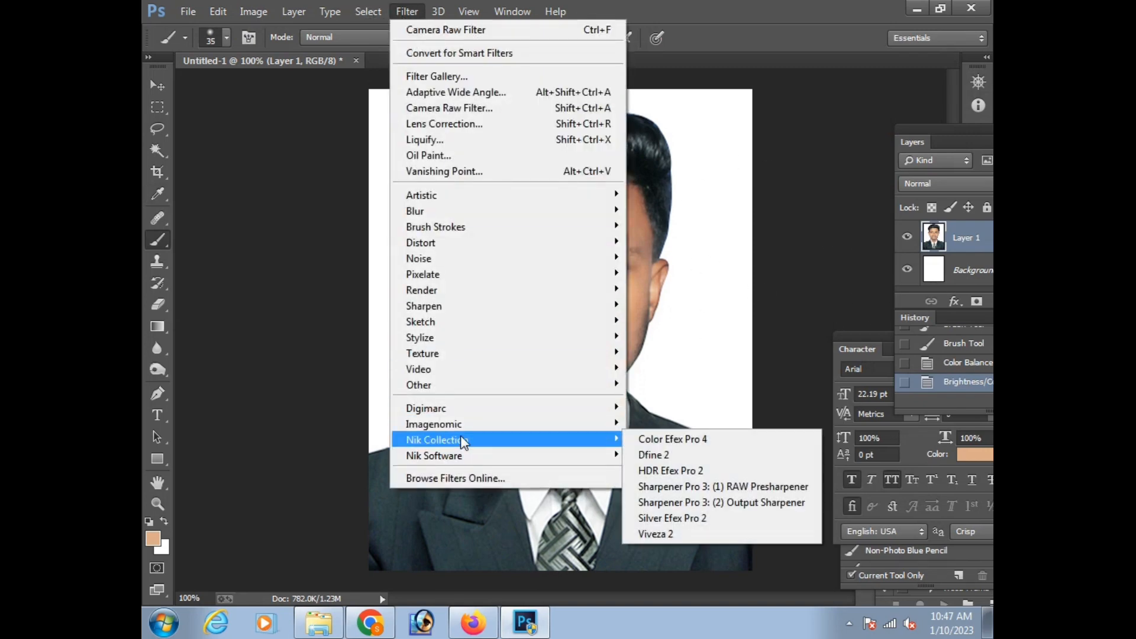
left_click(651, 440)
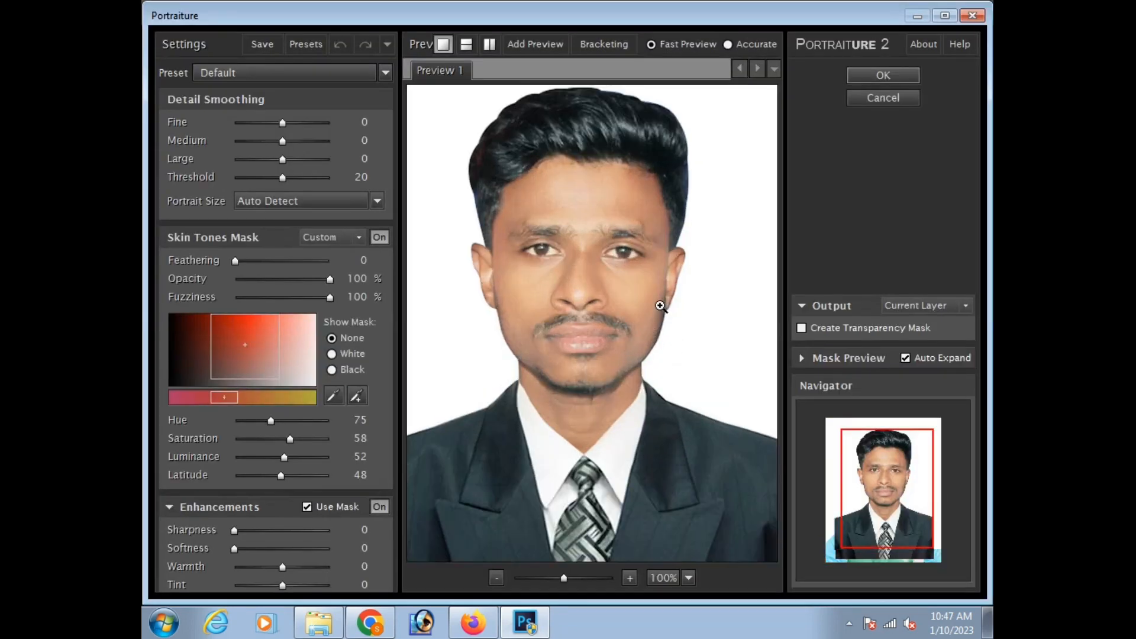
left_click(646, 282)
left_click(645, 322)
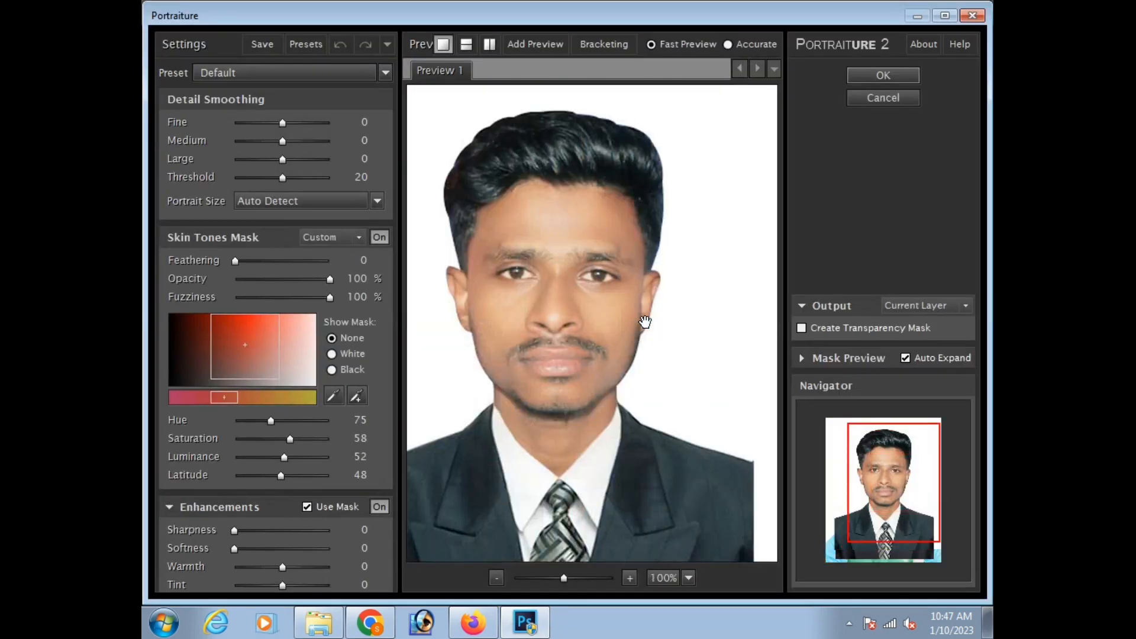
mouse_move(256, 367)
left_mouse_down()
mouse_move(228, 351)
mouse_move(275, 359)
mouse_move(259, 348)
mouse_move(241, 359)
left_mouse_up()
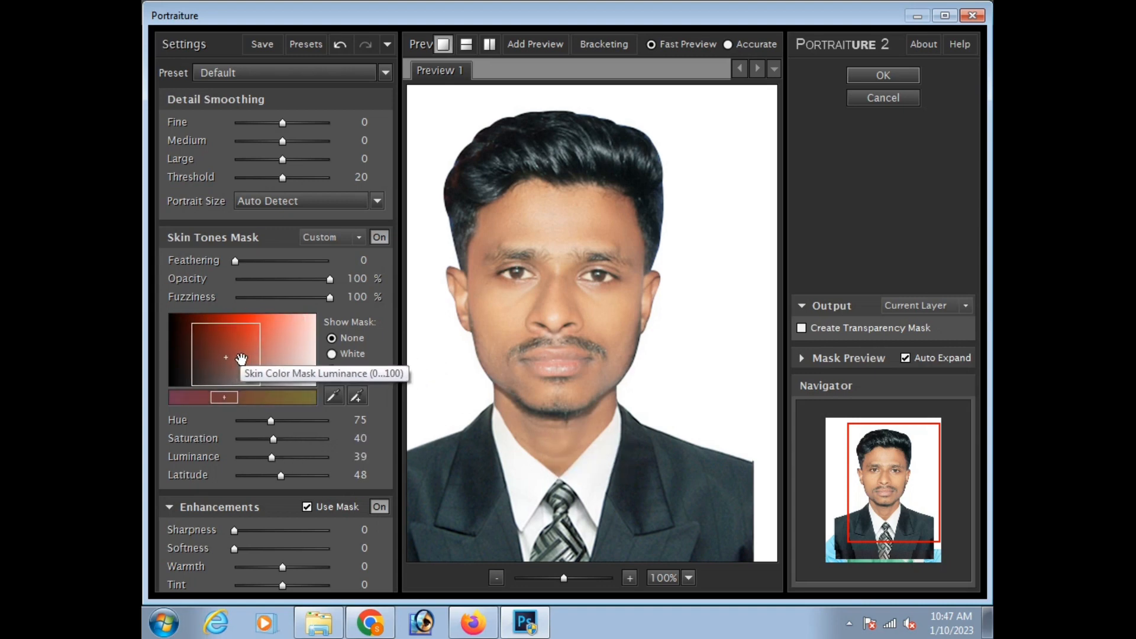
left_click(884, 75)
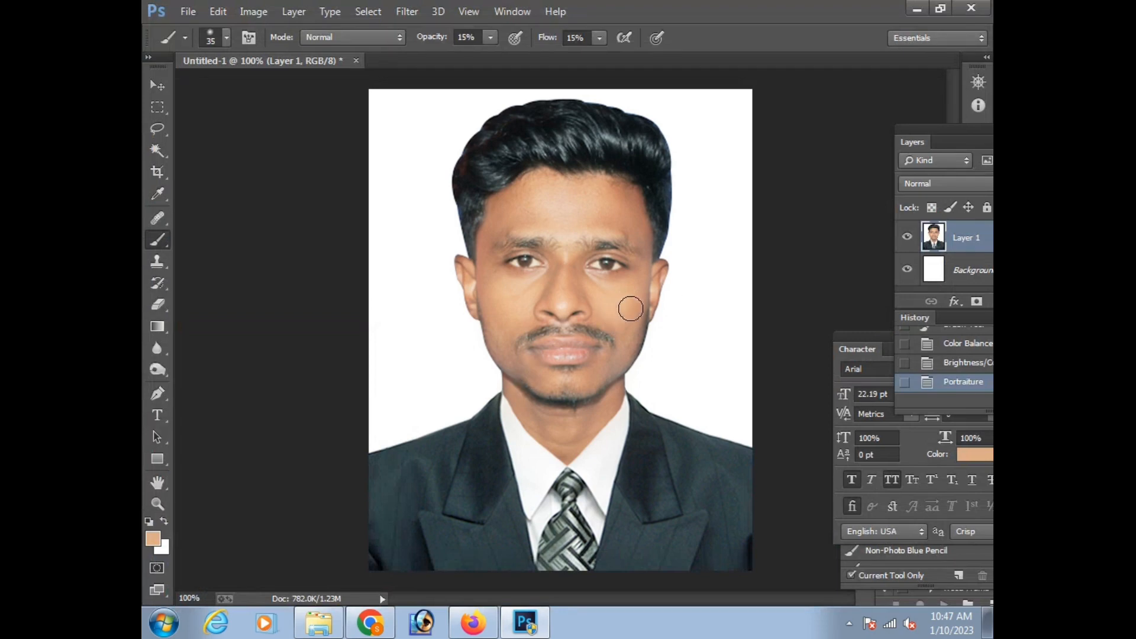
Deepen the portrait's blacks with a Selective Color adjustment, setting Black to +19% for Blacks.
left_click(267, 12)
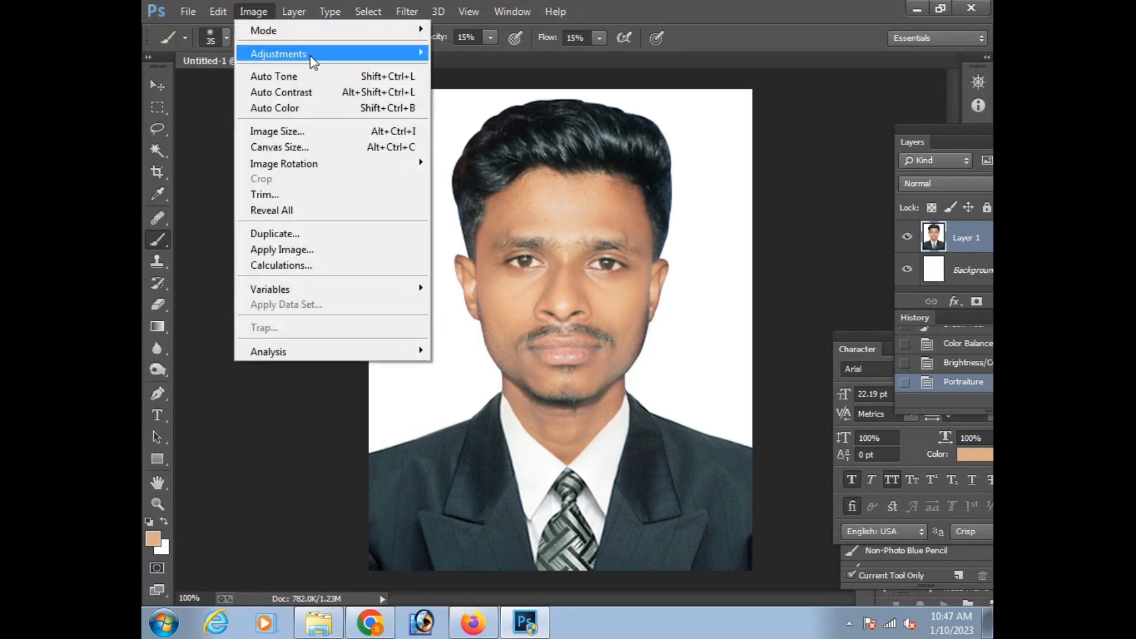
mouse_move(323, 54)
left_click(478, 305)
left_click(829, 102)
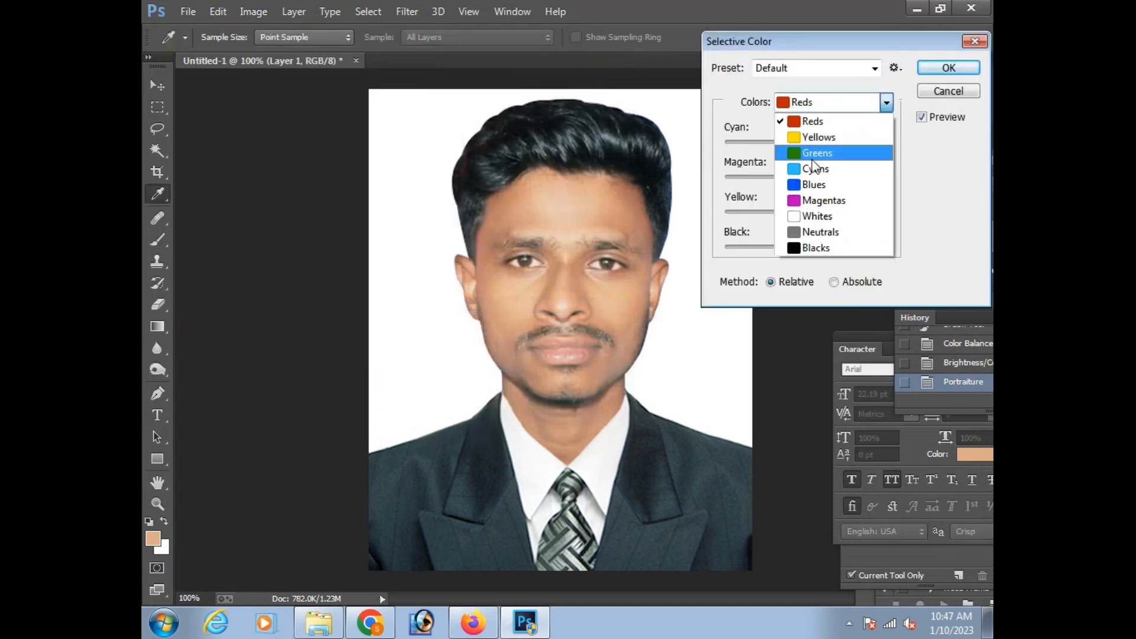
left_click(811, 250)
left_click_drag(805, 249, 824, 248)
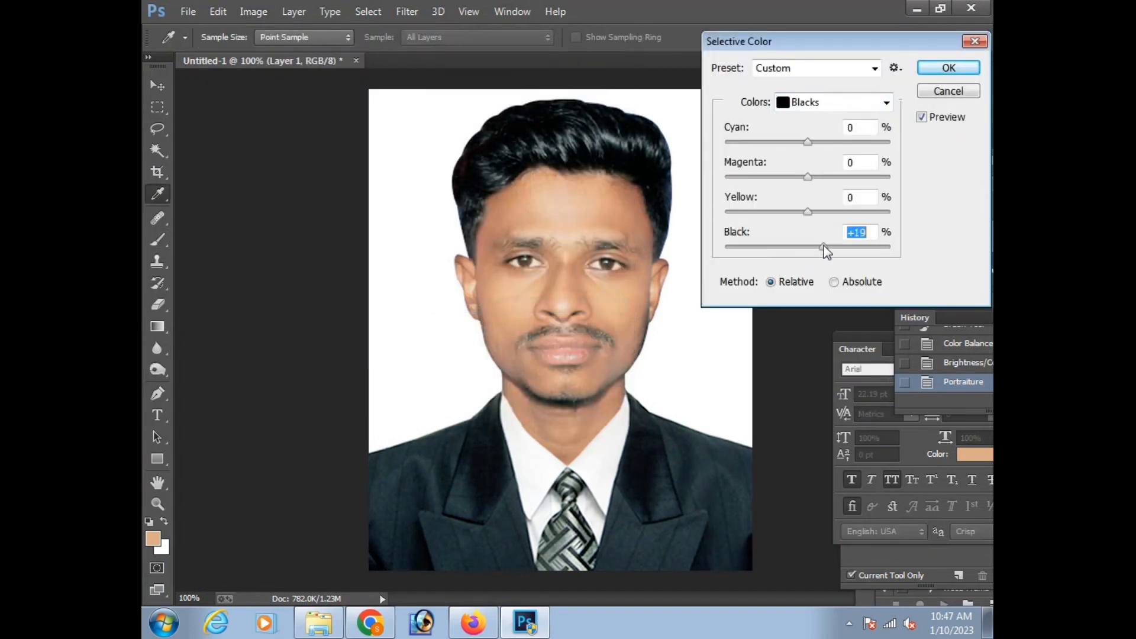
key("Return")
key("ctrl+minus")
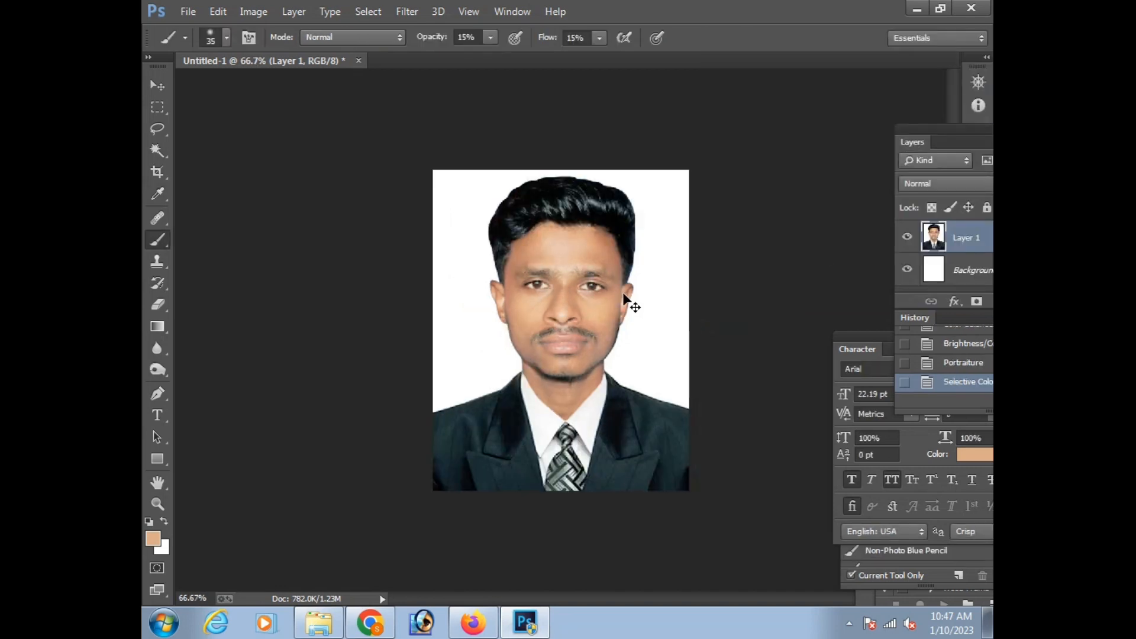
key("ctrl+plus")
key("ctrl+a")
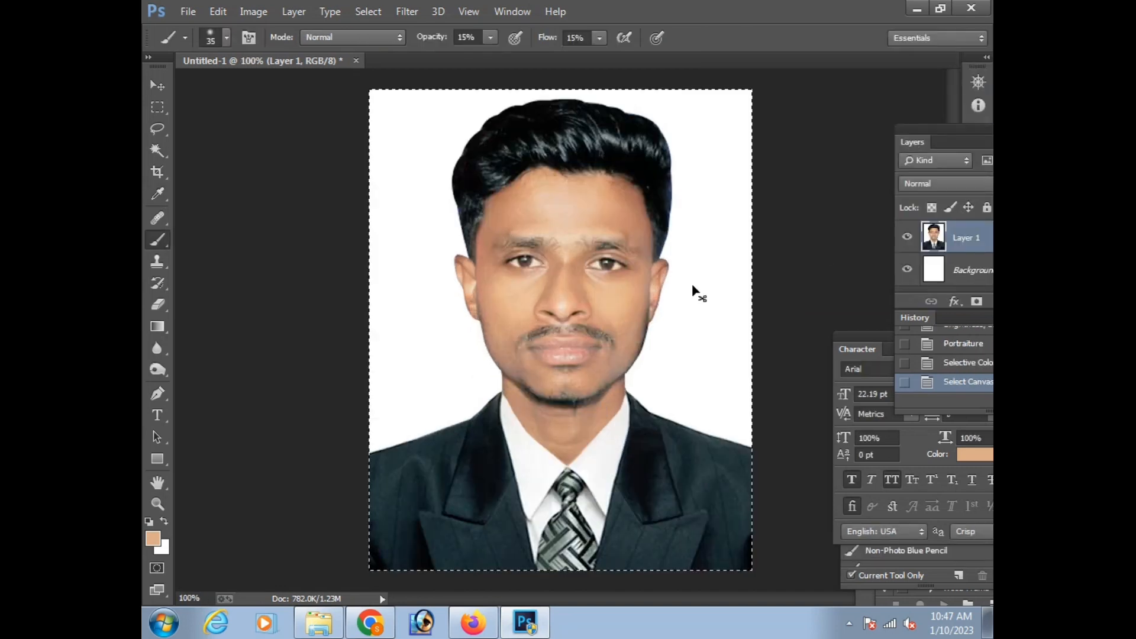
key("ctrl+d")
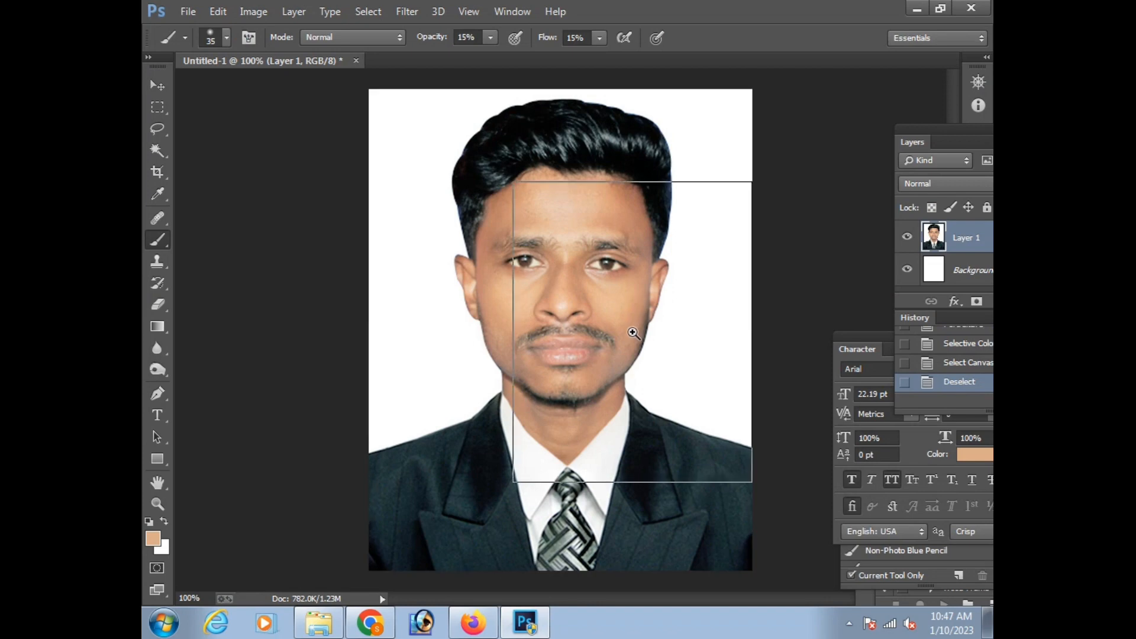
key("ctrl+minus")
key("ctrl+minus")
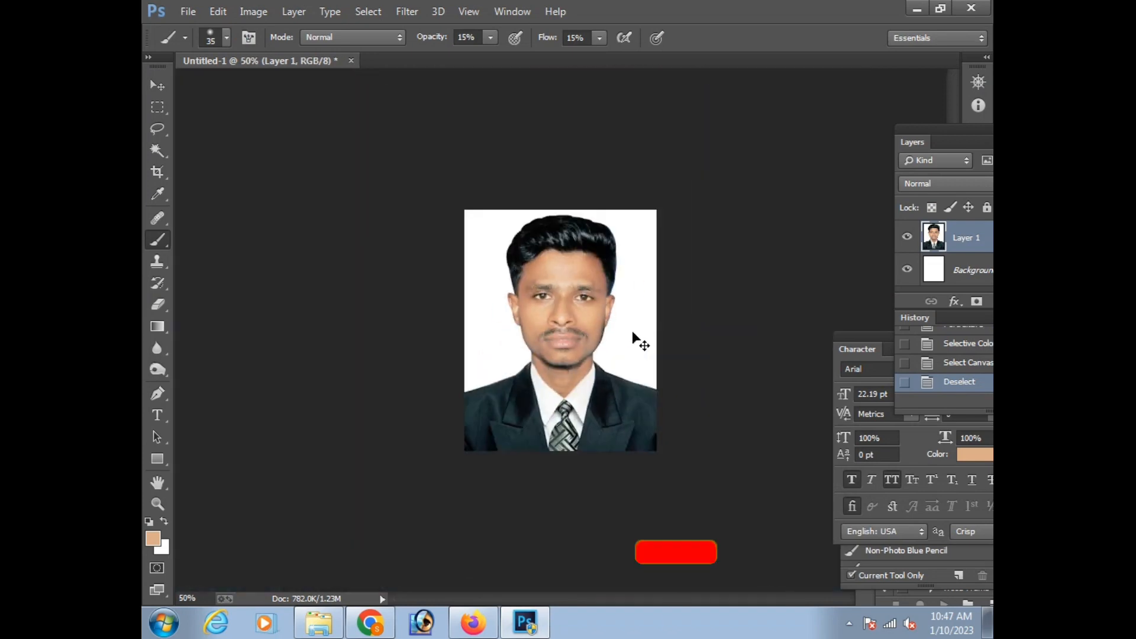
Copy the entire retouched portrait and create a new document with the International Paper preset.
key("ctrl+a")
key("ctrl+c")
key("ctrl+n")
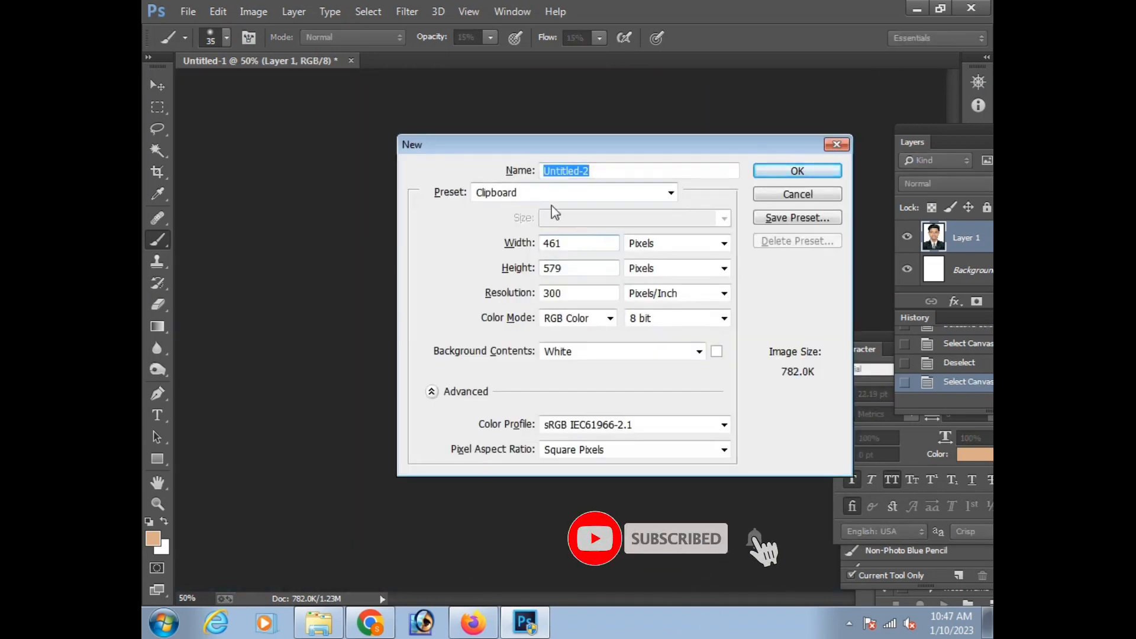
left_click(482, 198)
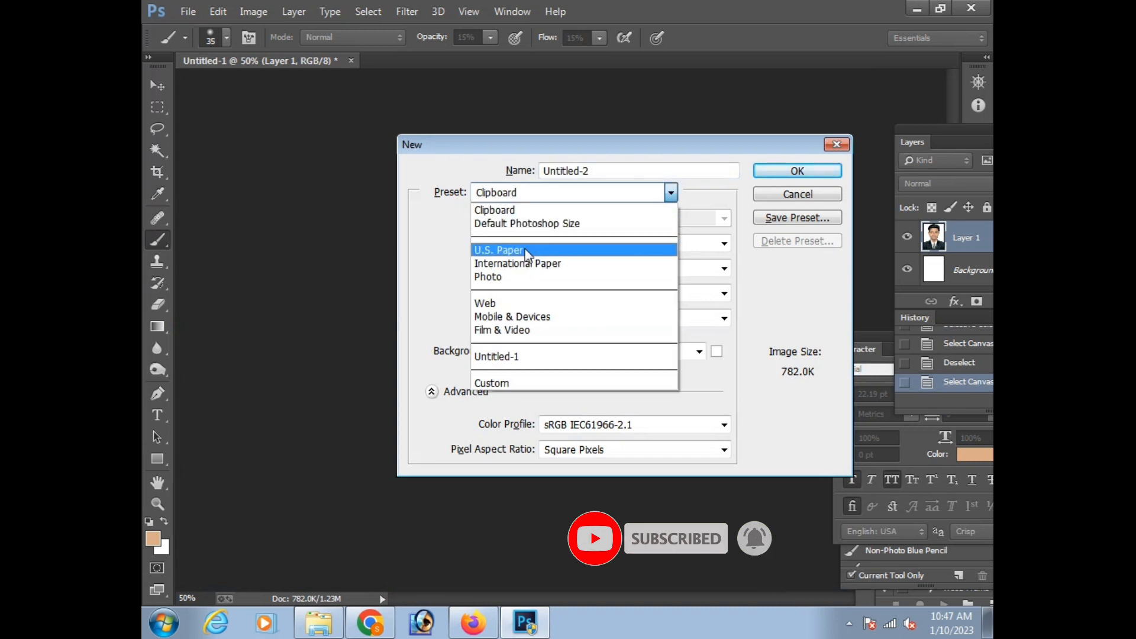
left_click(515, 263)
key("Return")
Paste the copied portrait onto the blank sheet and rotate it 90° counterclockwise.
left_click_drag(248, 89, 438, 62)
key("ctrl+v")
key("ctrl+plus")
key("ctrl+plus")
key("ctrl+plus")
key("ctrl+plus")
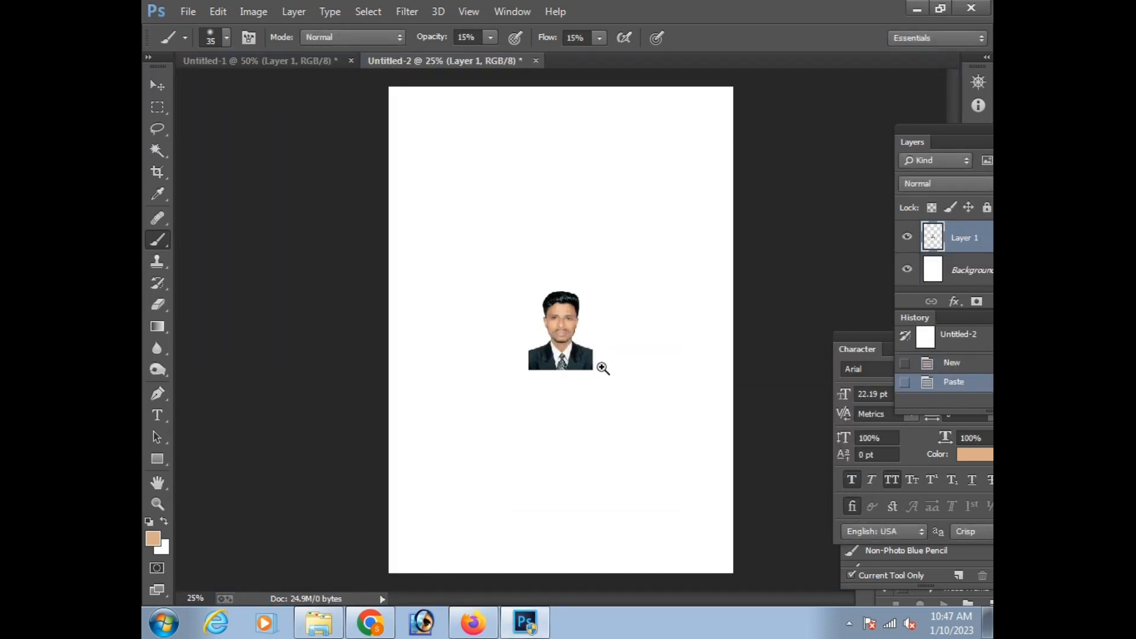
key("ctrl+t")
right_click(509, 350)
left_click(569, 546)
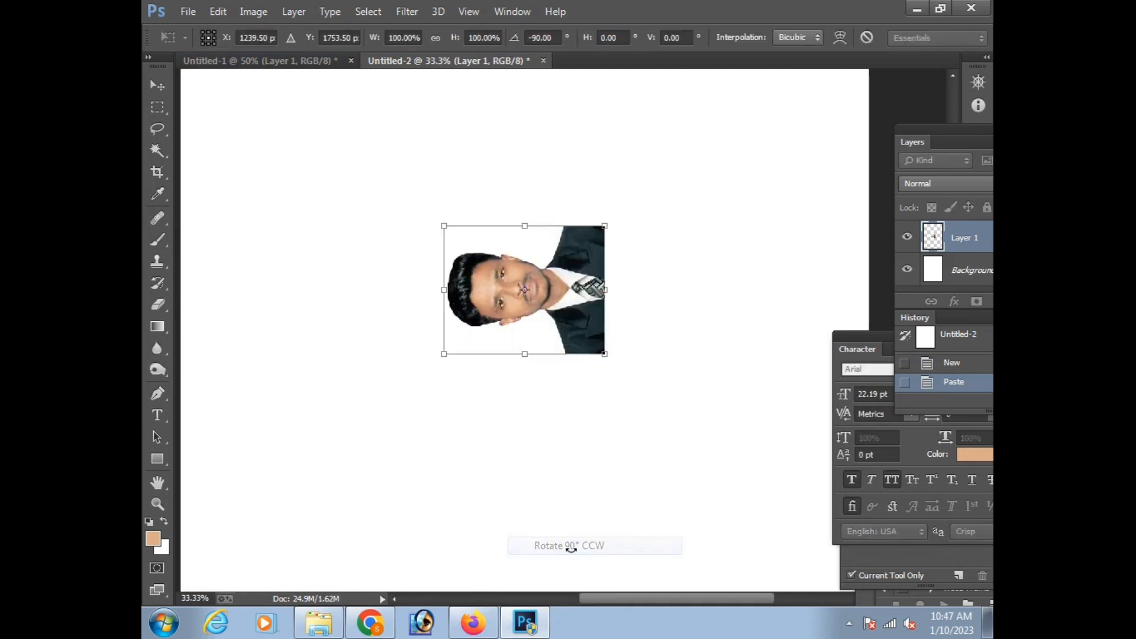
key("Return")
key("b")
Hide the sheet's background, move the rotated photo and place a duplicate directly beside it.
left_click(907, 269)
key("v")
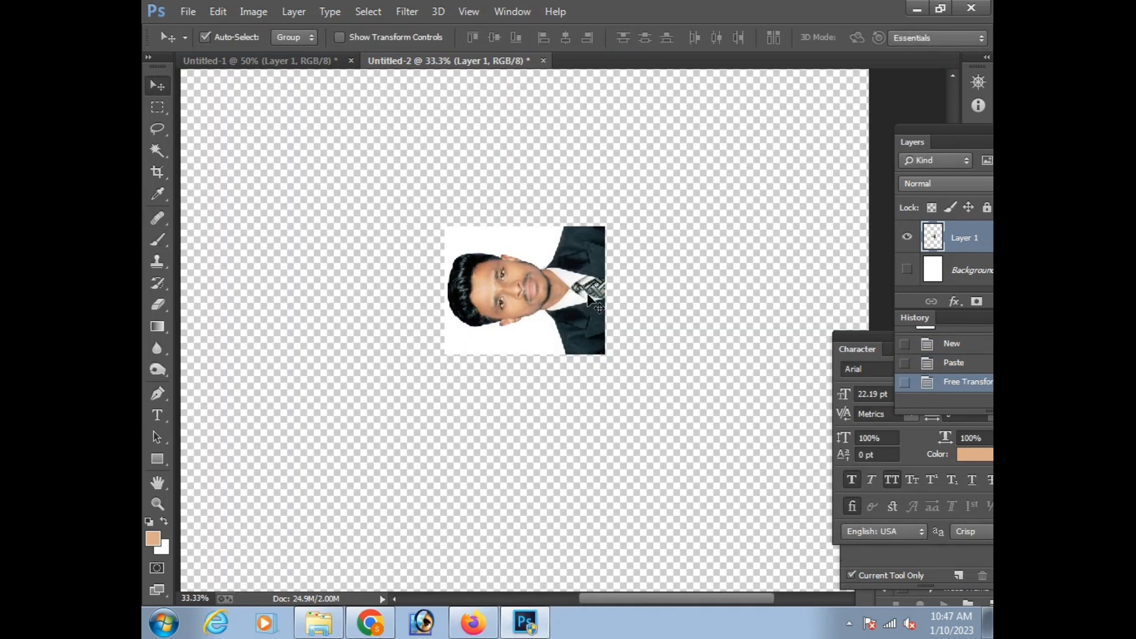
left_click_drag(580, 305, 471, 297)
left_click_drag(531, 300, 531, 294)
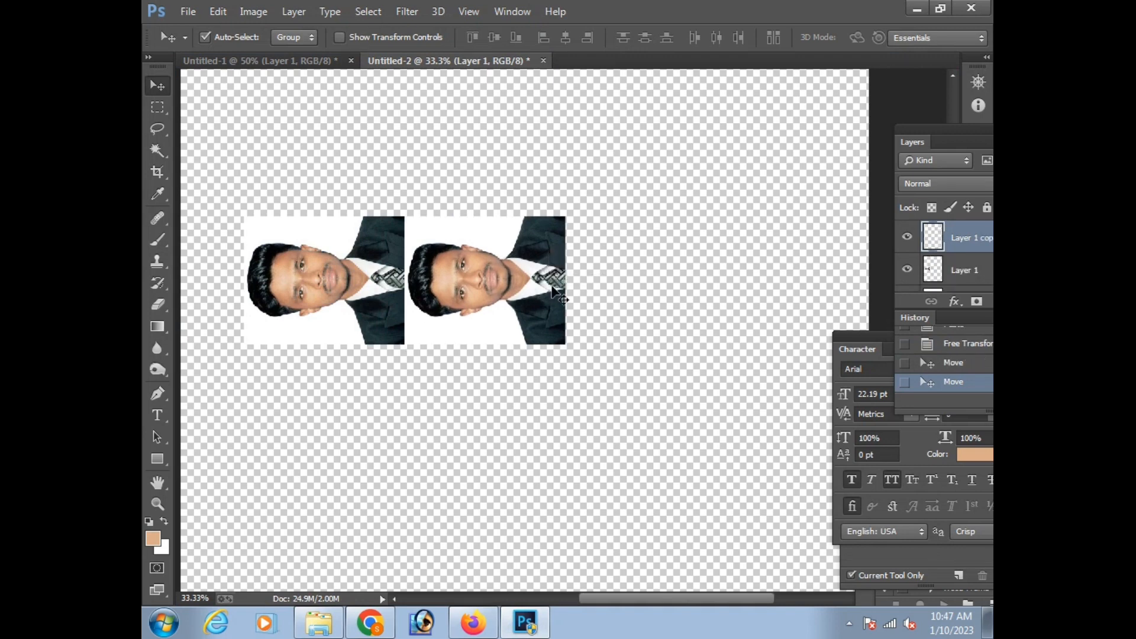
key("ctrl+minus")
key("ctrl+minus")
key("ctrl+minus")
key("Up")
Close the print sheet without saving and deselect the original portrait.
key("ctrl+w")
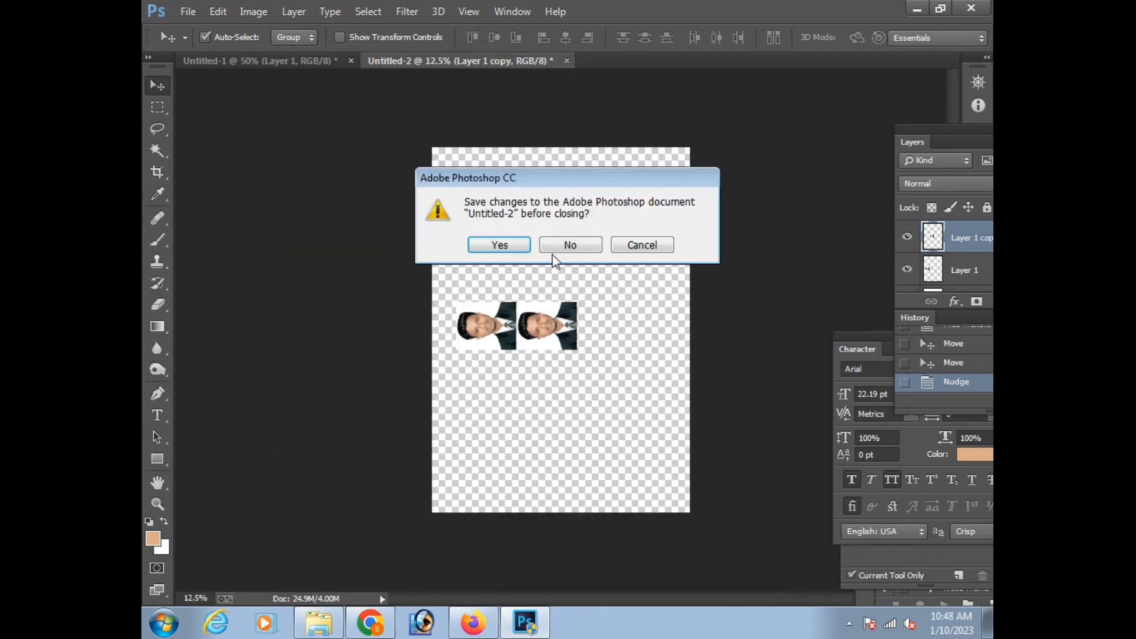
left_click(552, 251)
left_click(564, 324, "ctrl")
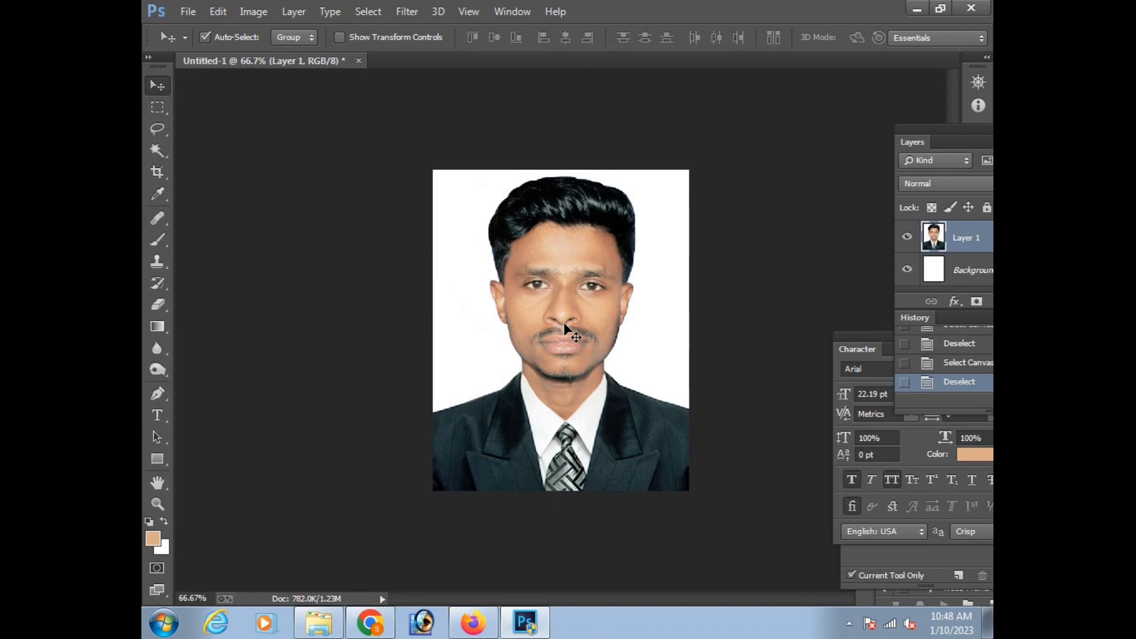
left_click(849, 623)
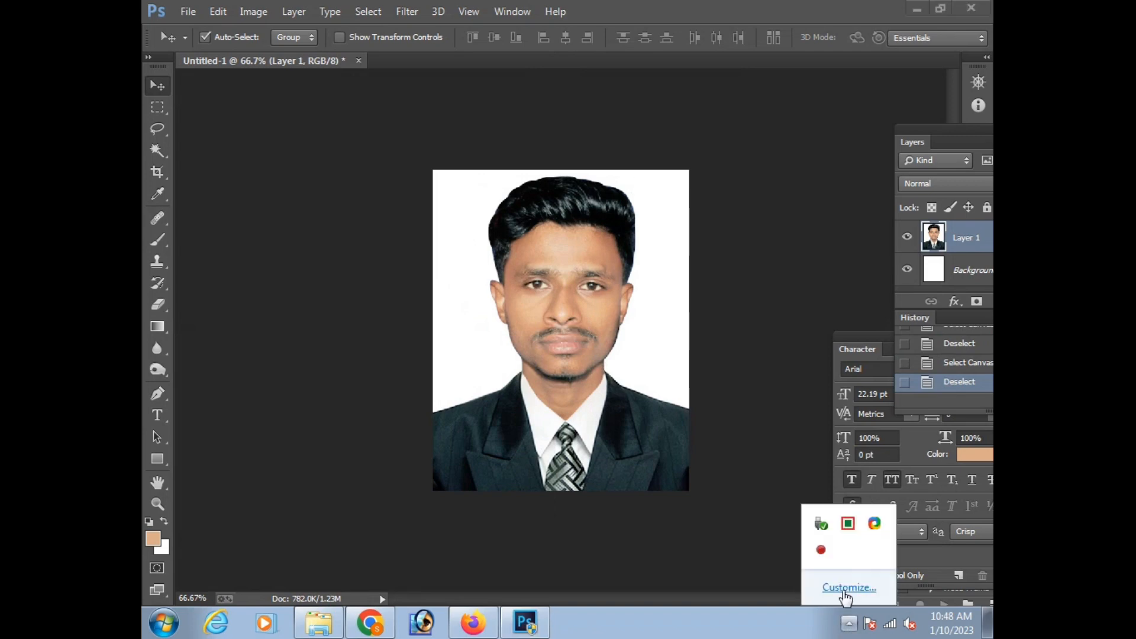